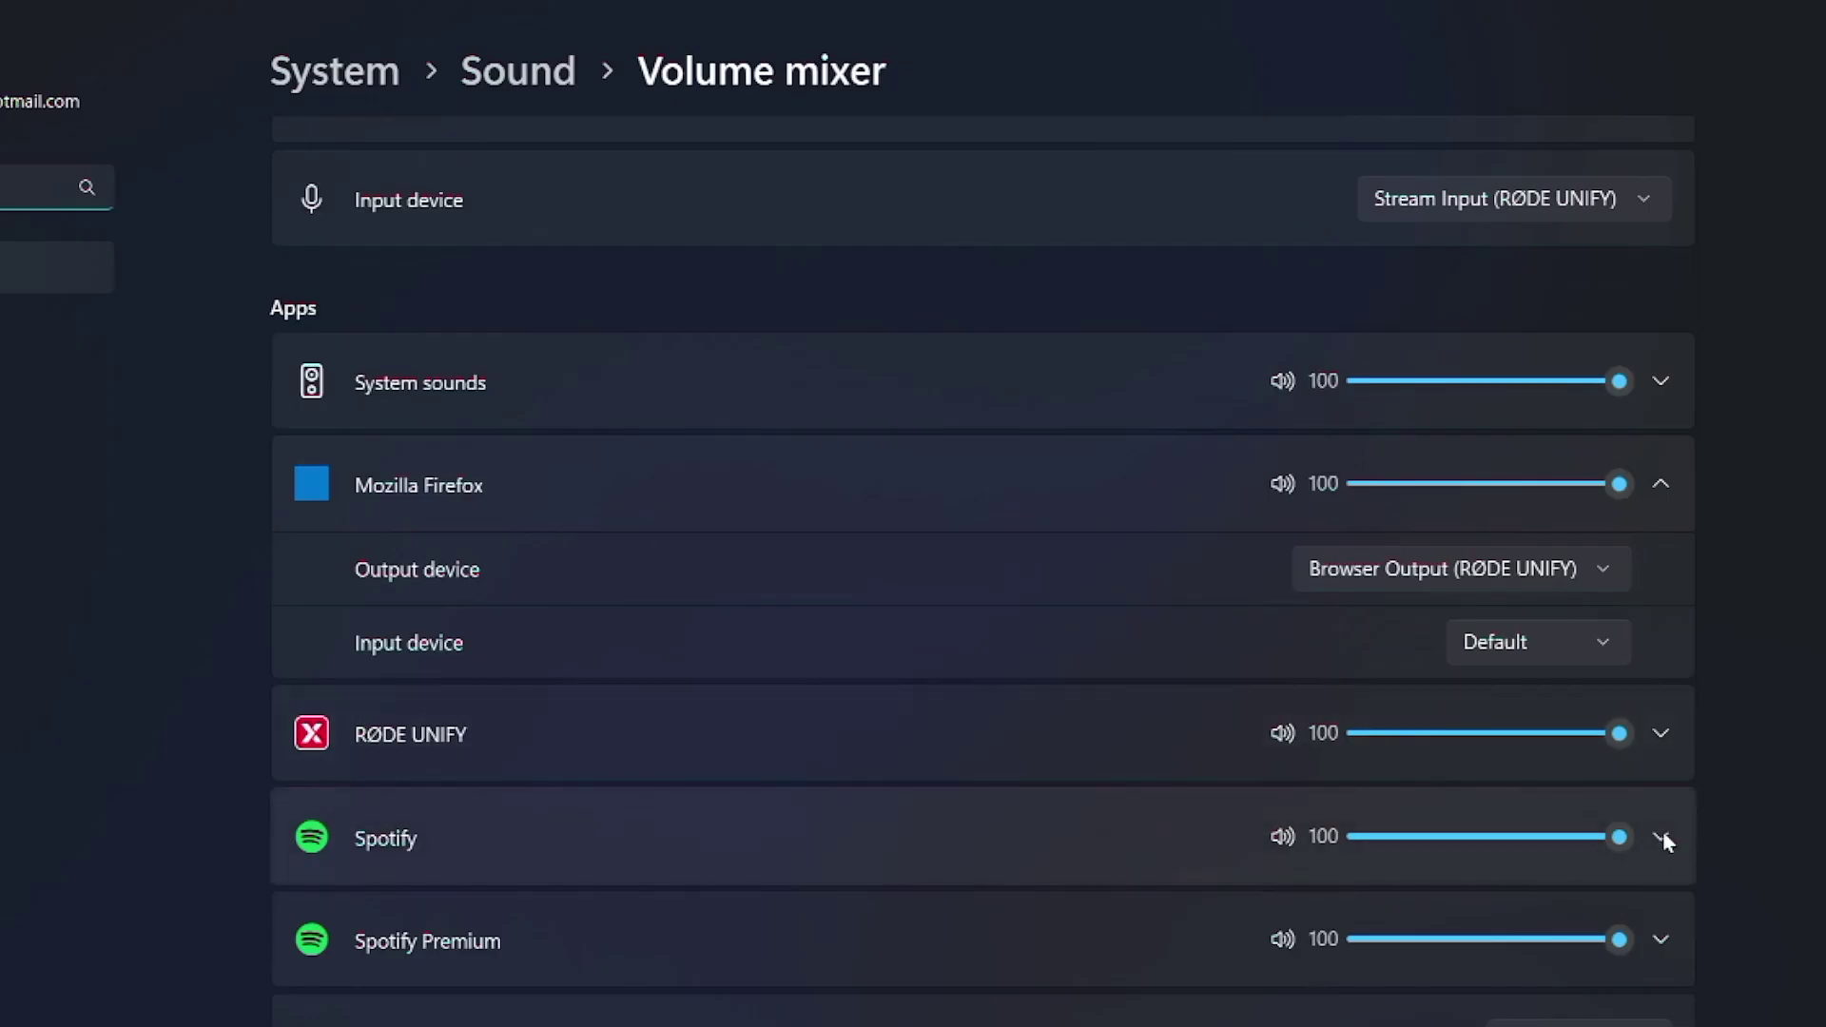
- Route Spotify's audio in the Windows volume mixer to Music Output (RØDE UNIFY)
click(1661, 837)
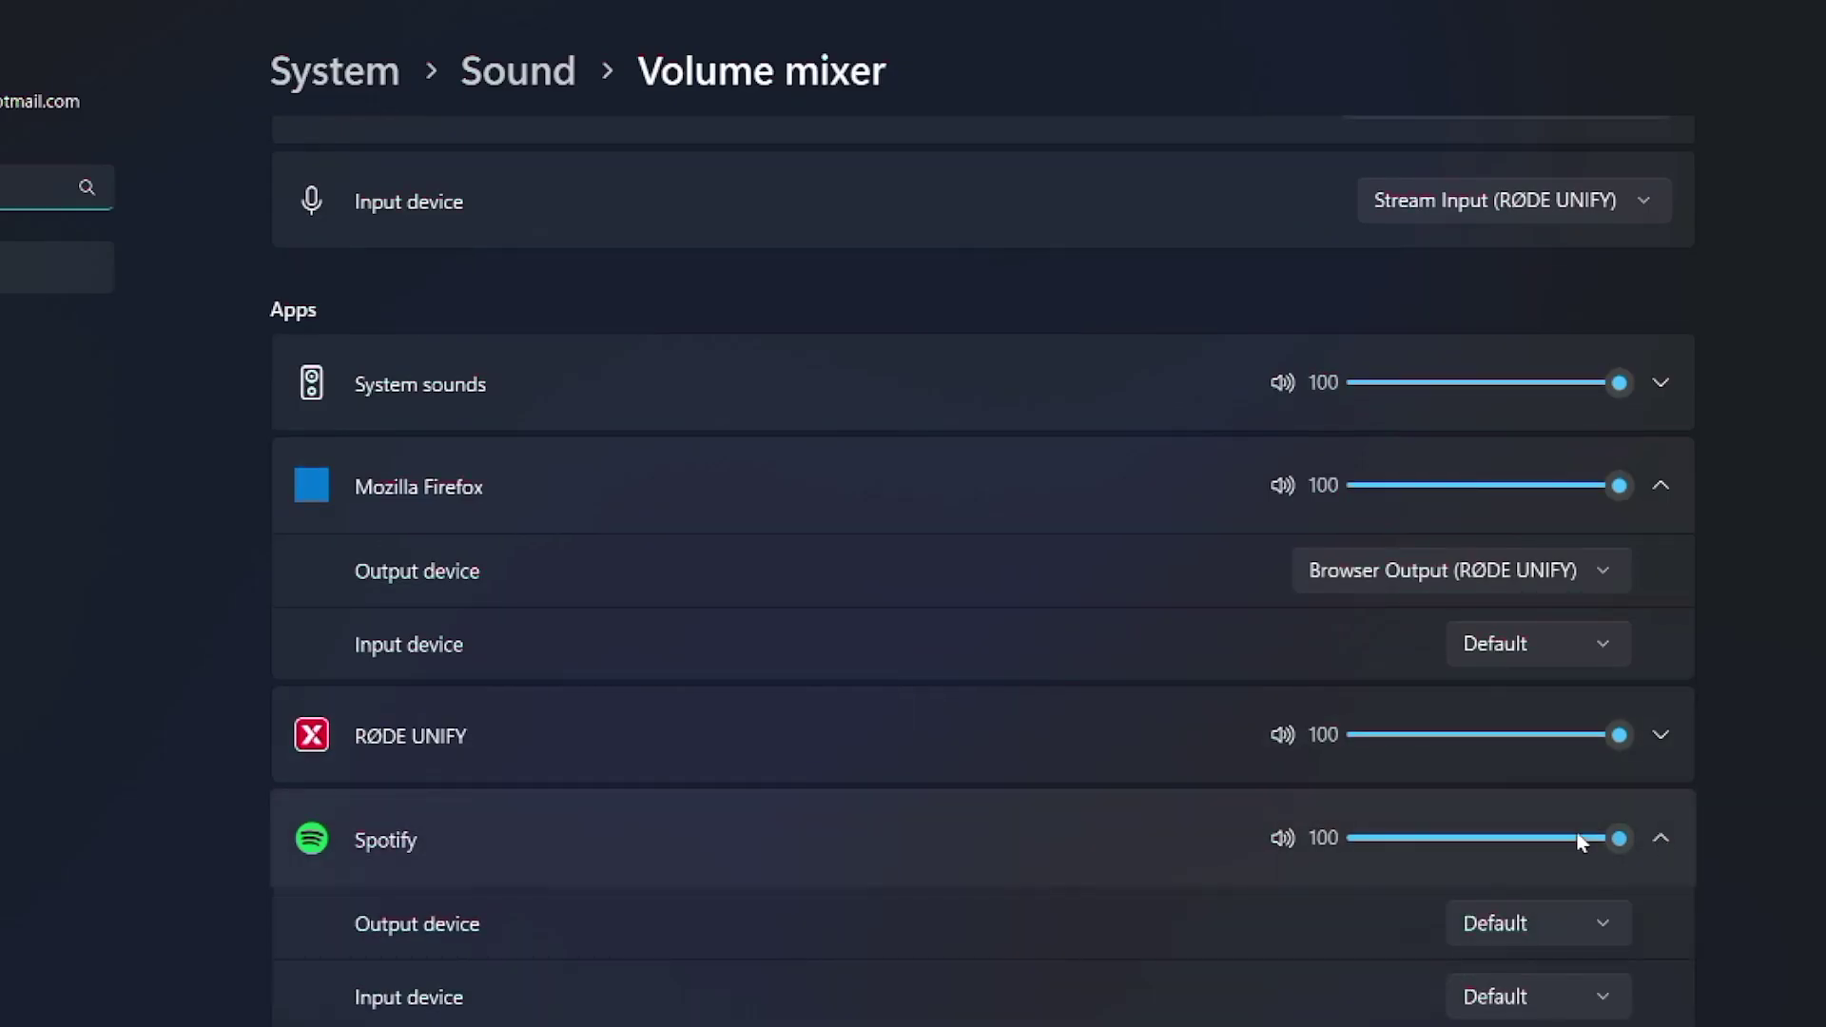
click(1502, 940)
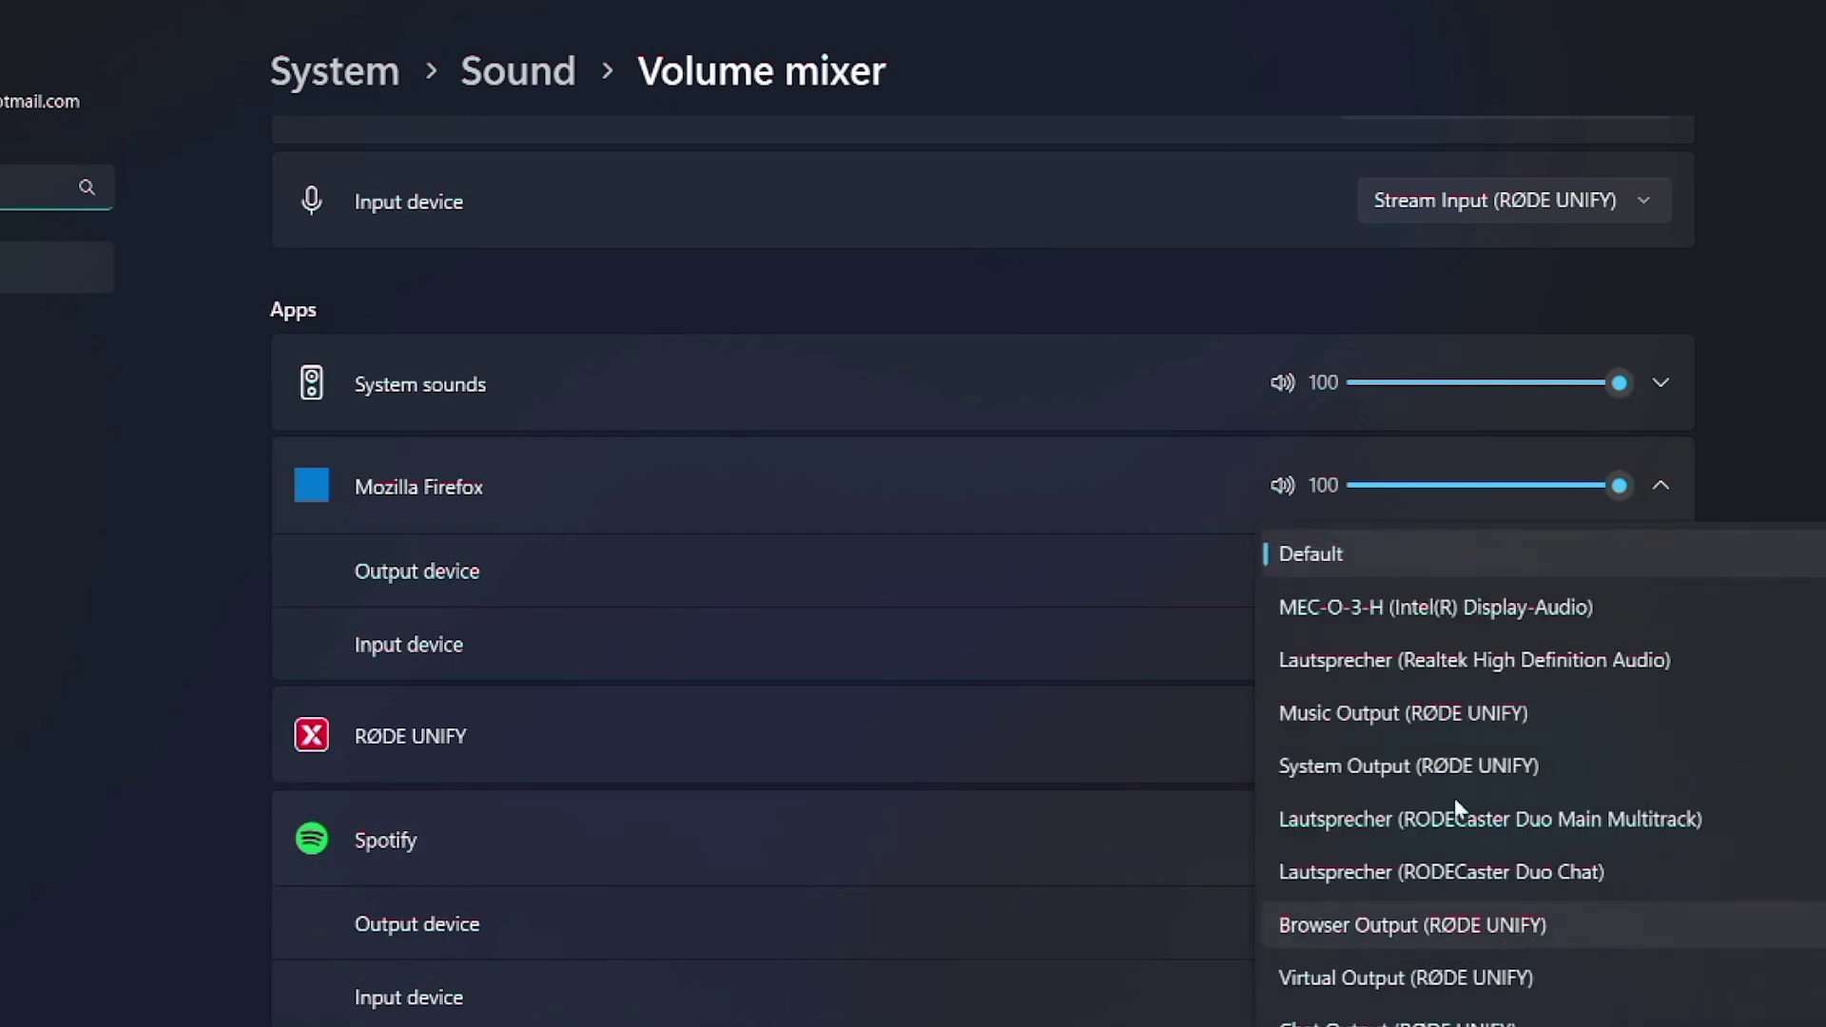
click(1422, 723)
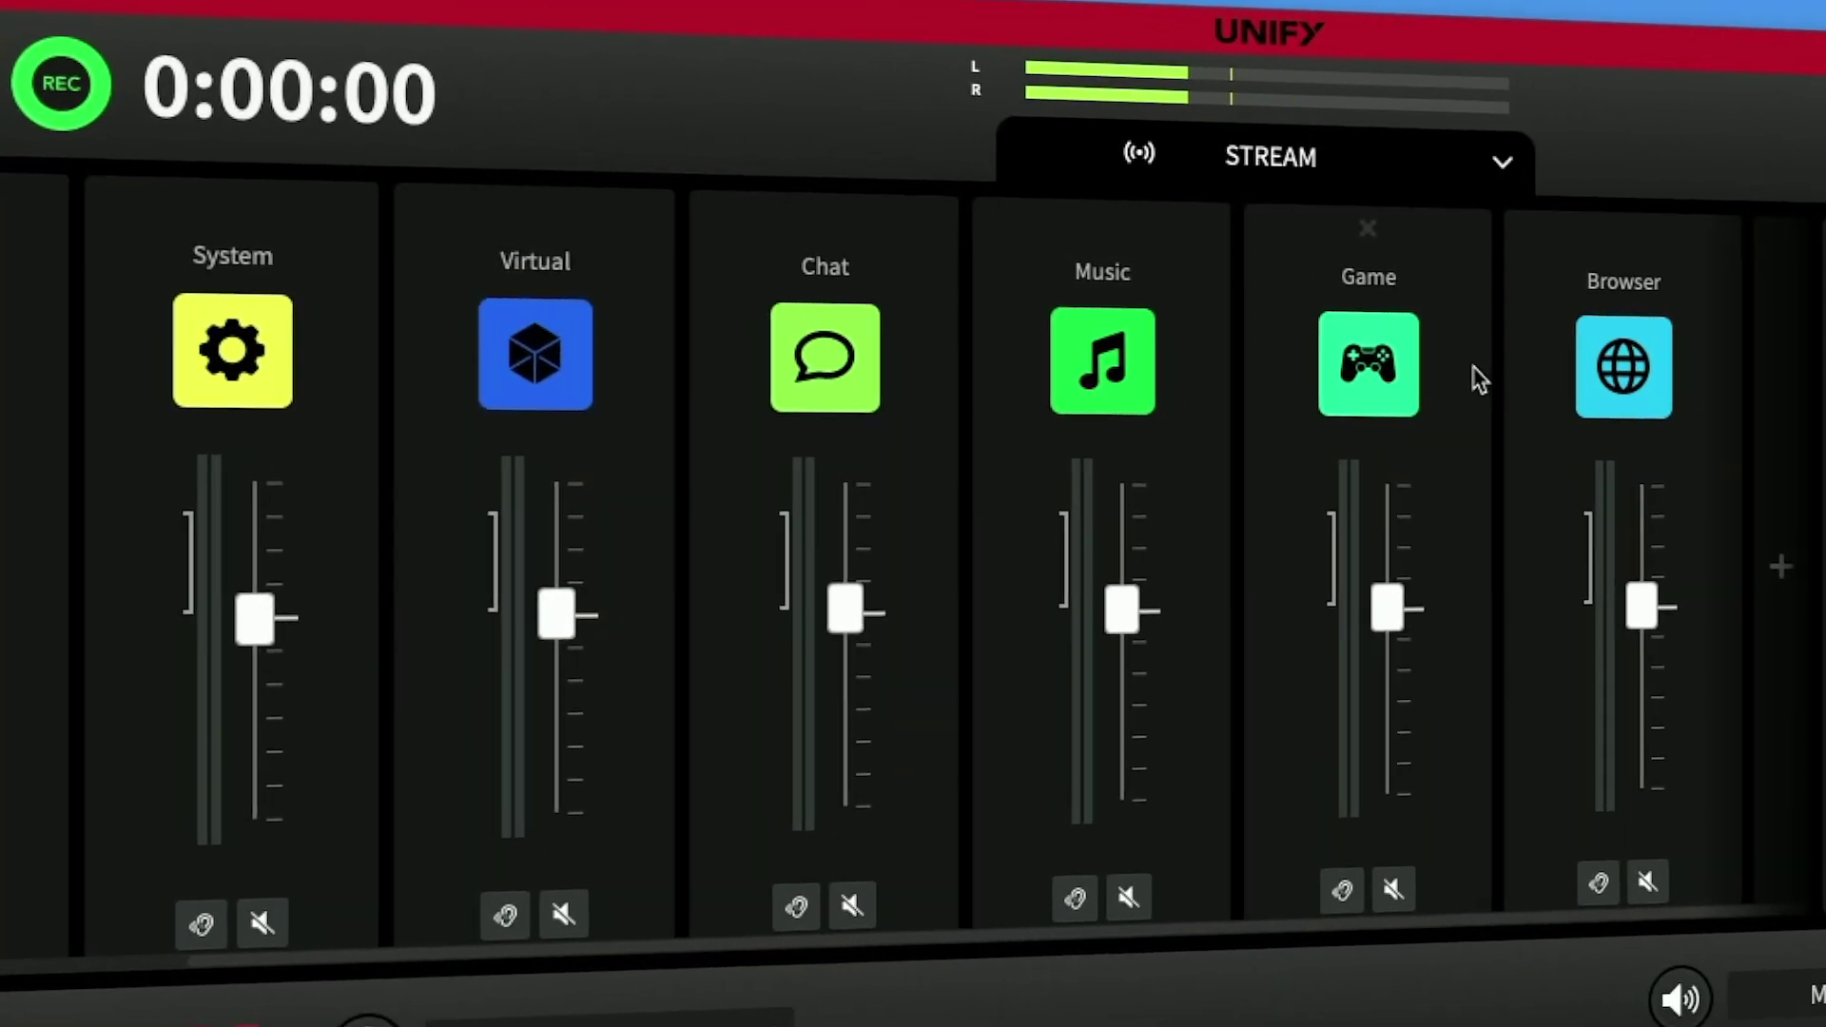
- Choose RØDE Unify Chat as the input device in the macOS sound settings
scroll(1391, 364, left, 2)
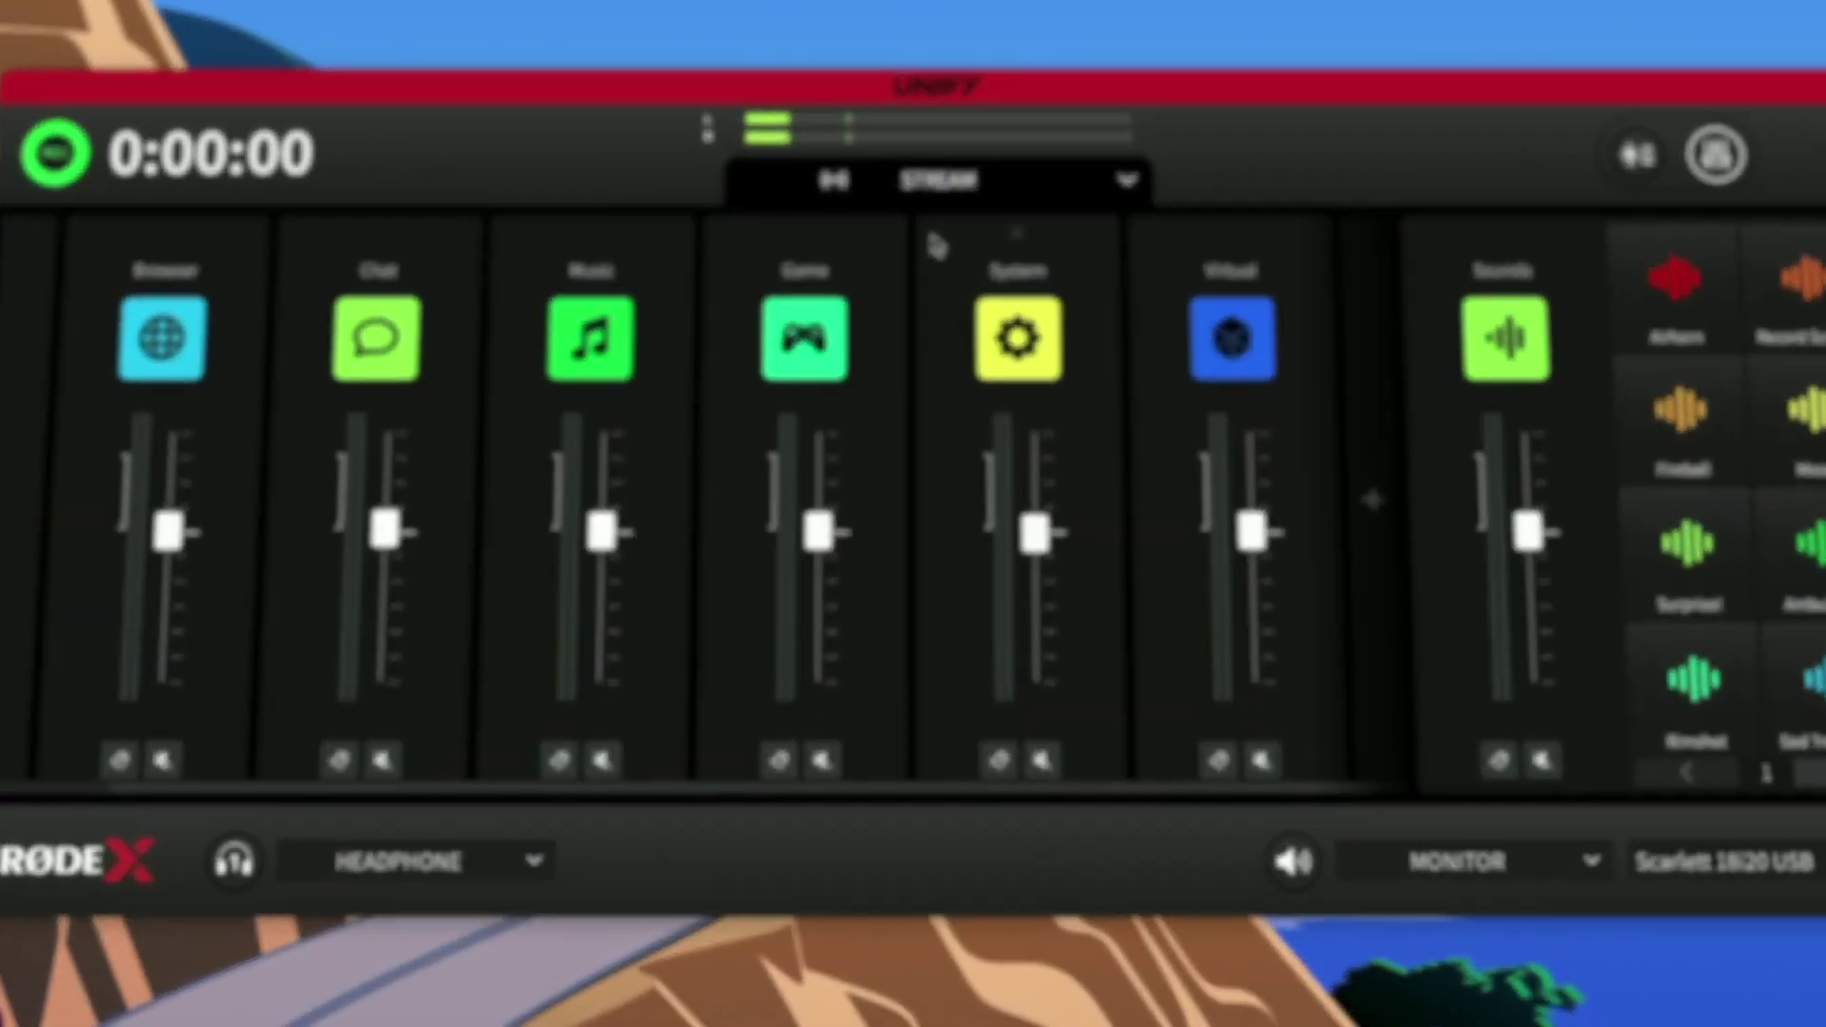
click(930, 191)
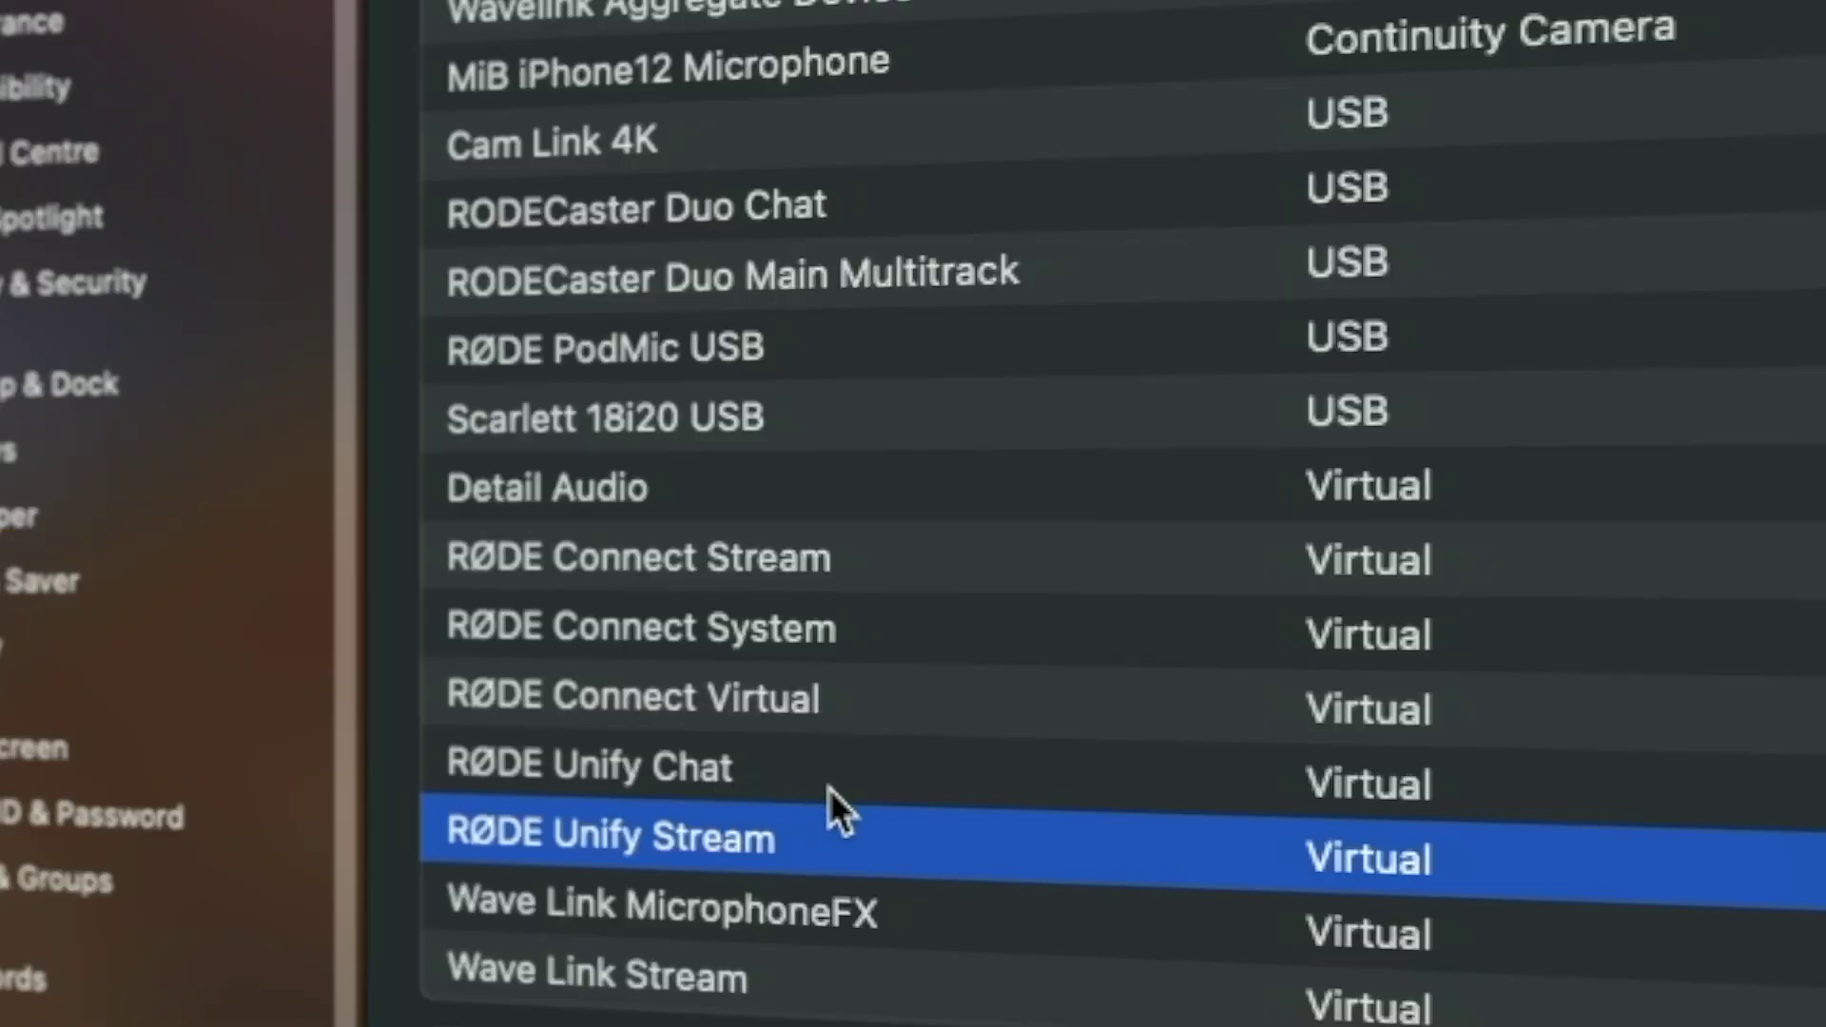
click(859, 784)
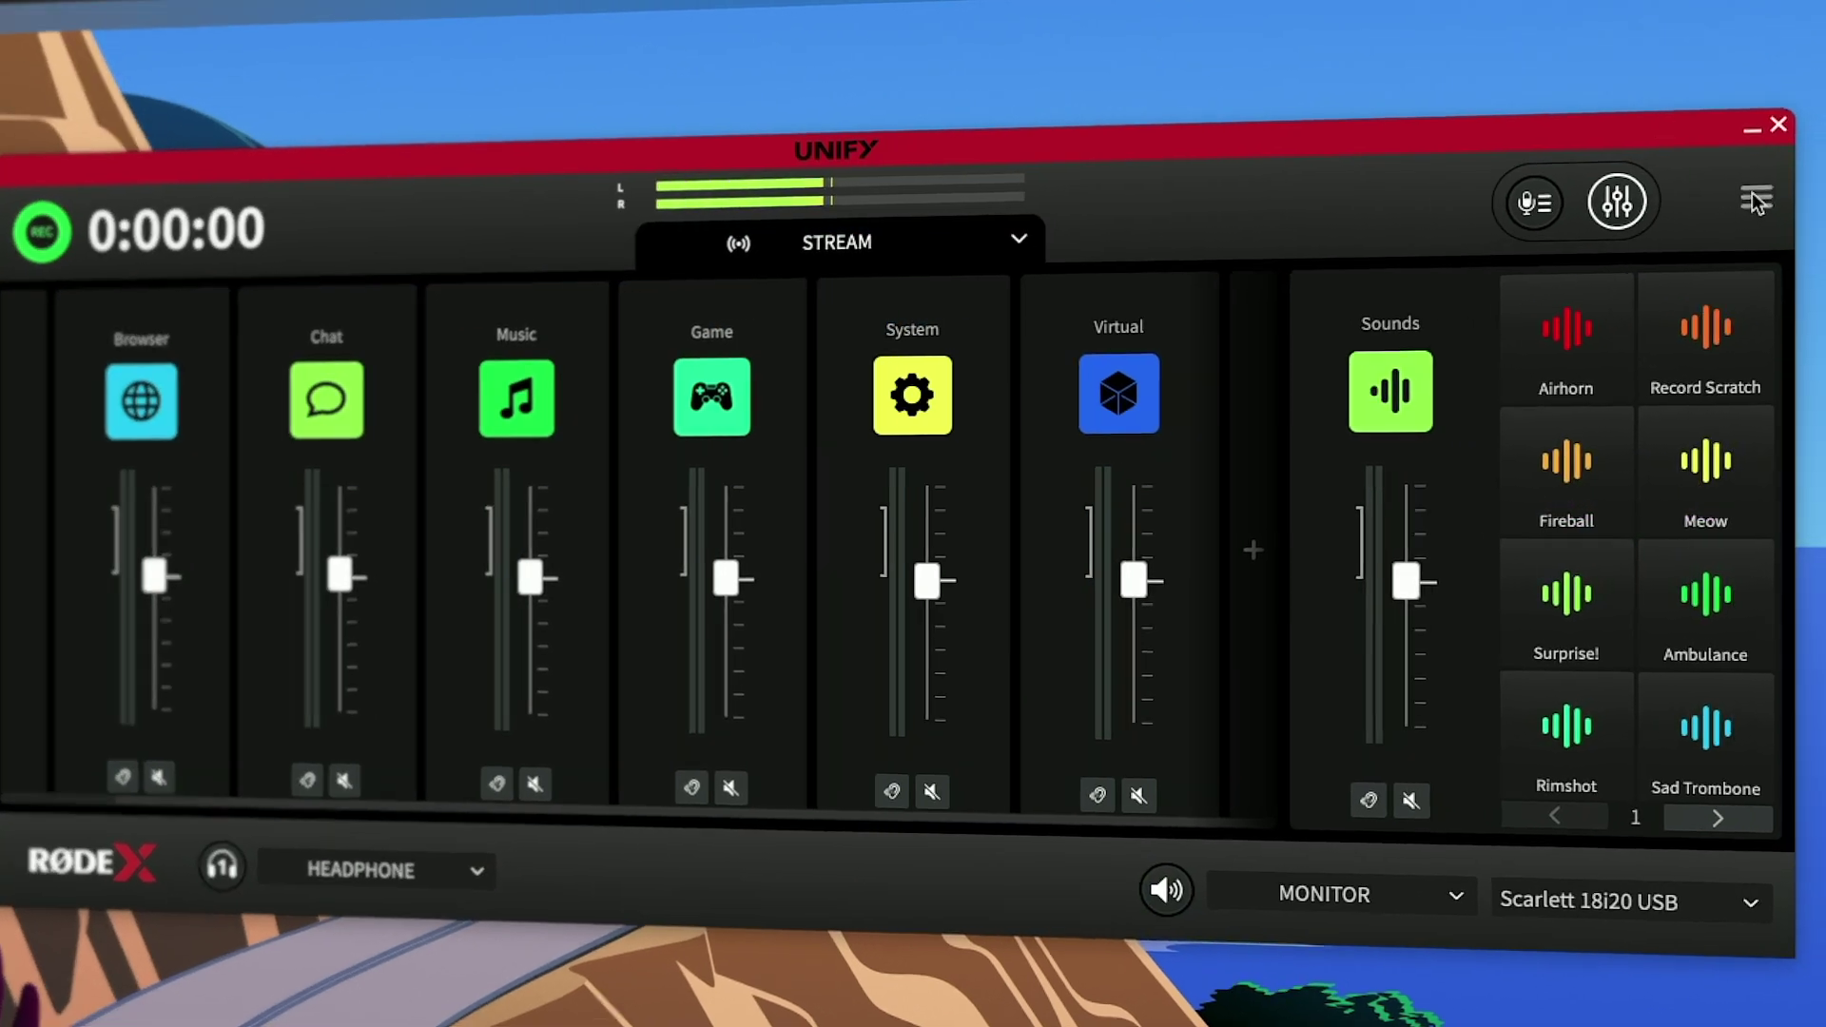
- Add the NT1 5th Gen and both Wireless GO II transmitters as new channels in the RØDE UNIFY channel assignment
click(1788, 215)
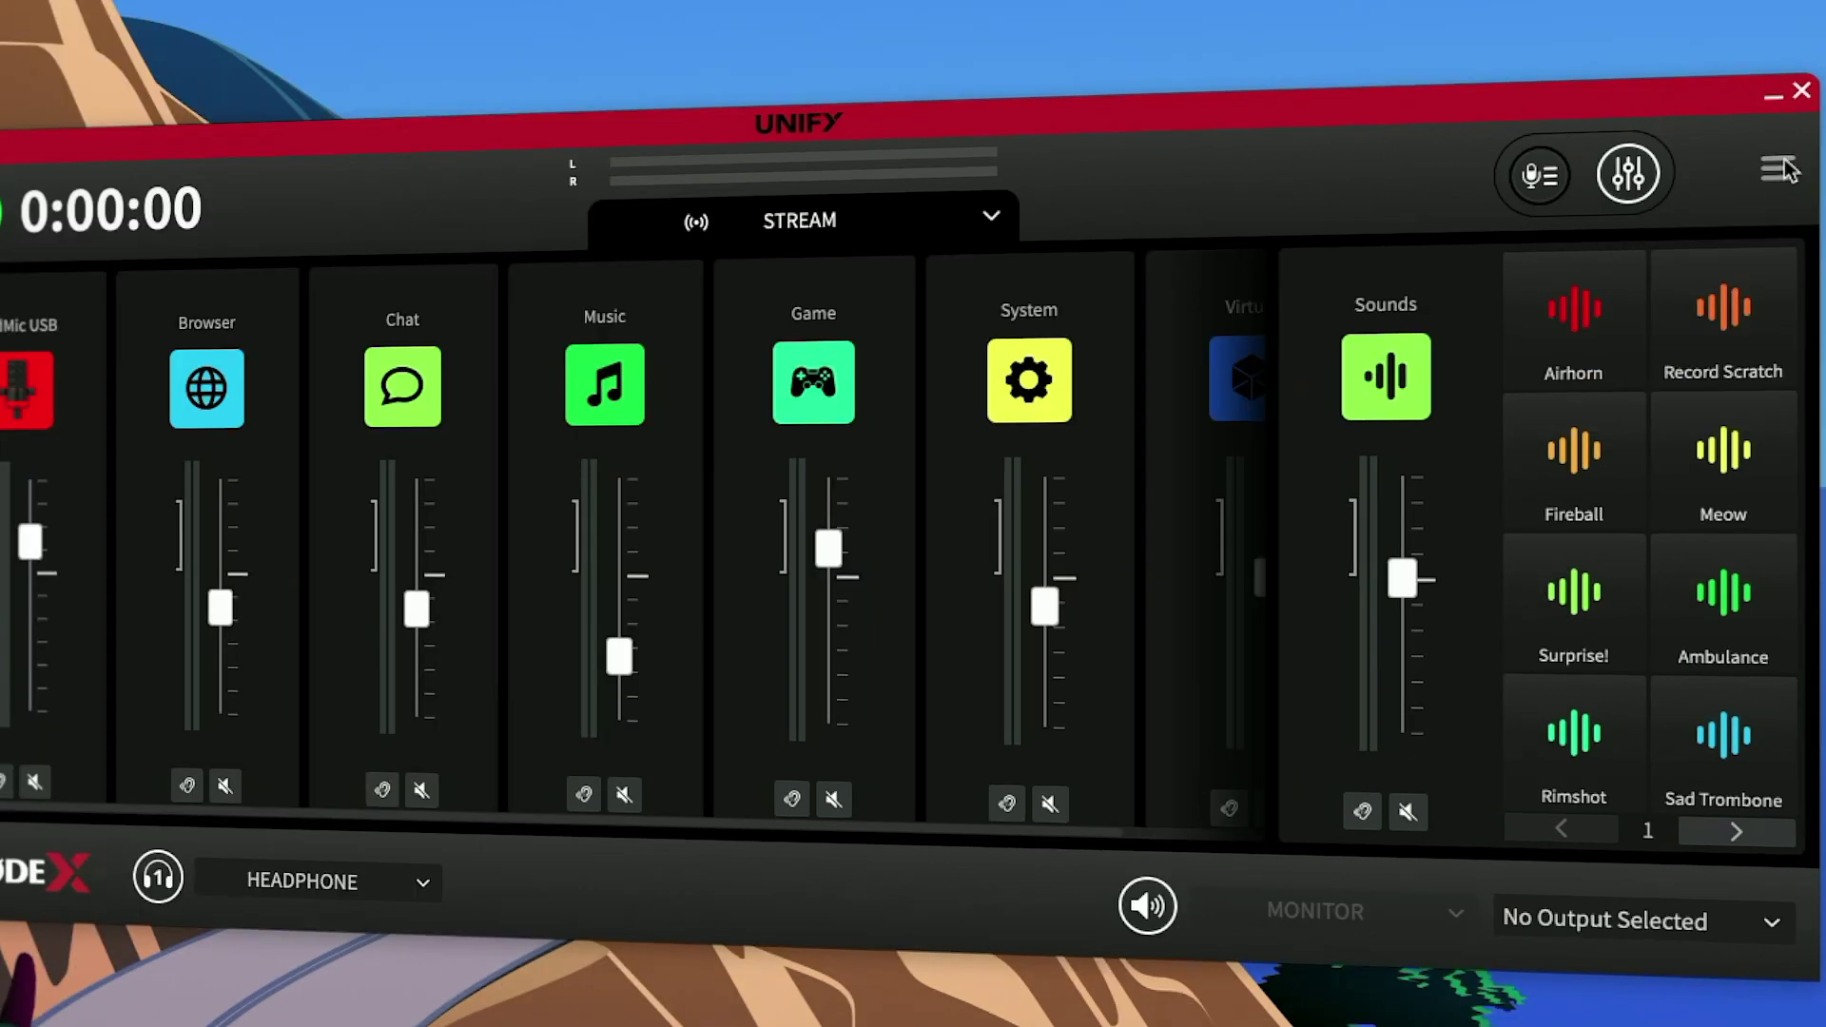
click(1767, 176)
click(1715, 240)
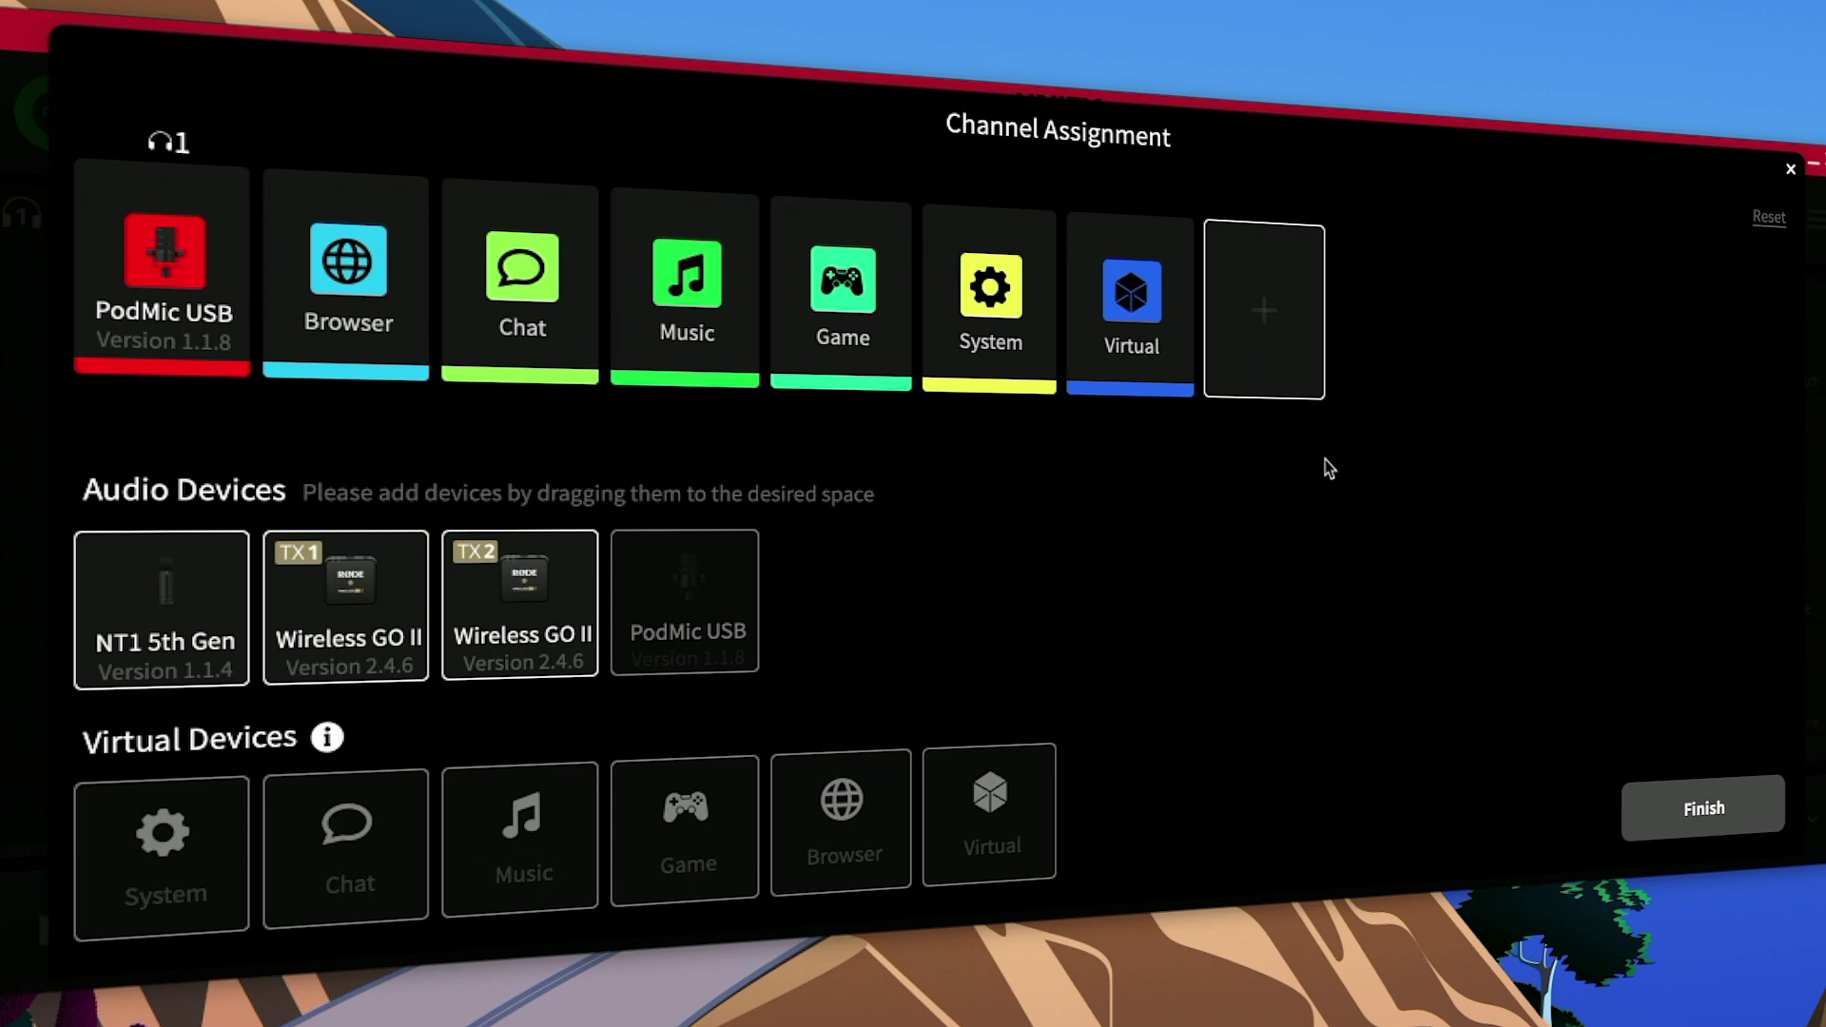
drag(112, 620, 1264, 309)
drag(352, 630, 1392, 314)
drag(461, 637, 1517, 314)
- Reorder the channels so the NT1 5th Gen and Wireless GO II transmitters follow the PodMic USB, and finish the channel assignment
drag(1266, 304, 323, 275)
drag(1394, 304, 549, 309)
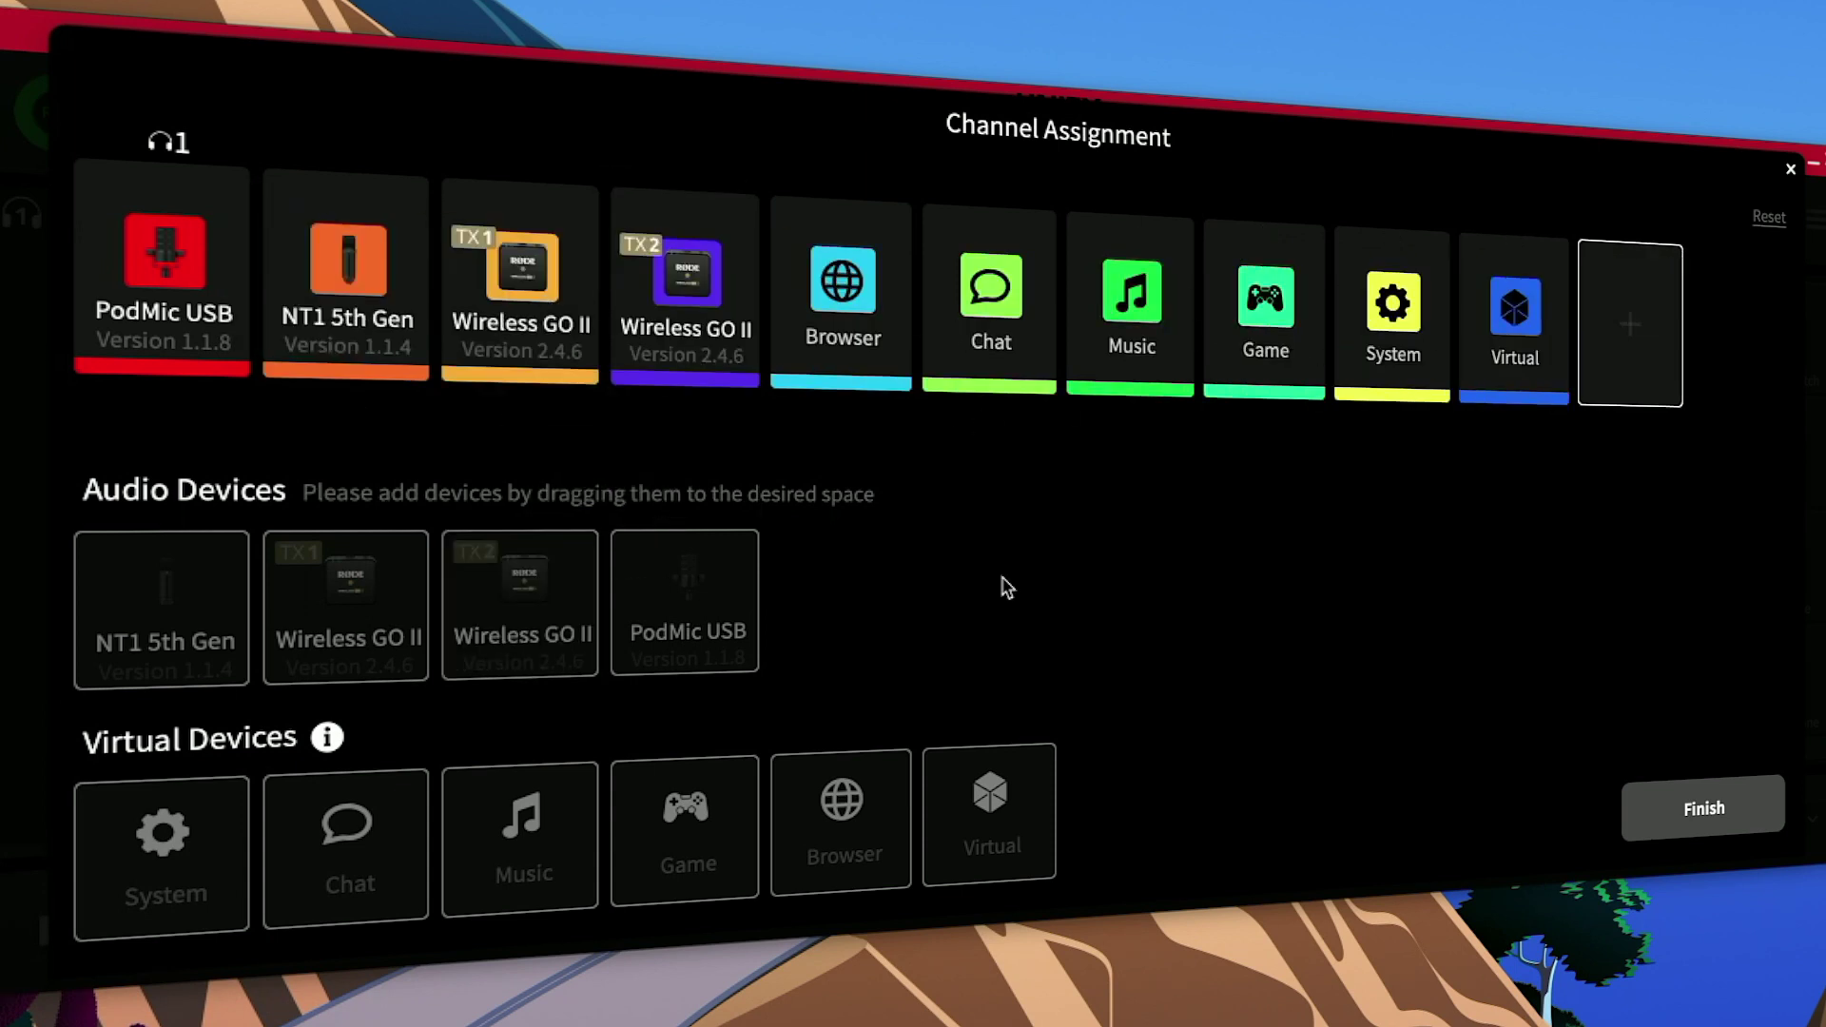
click(1704, 809)
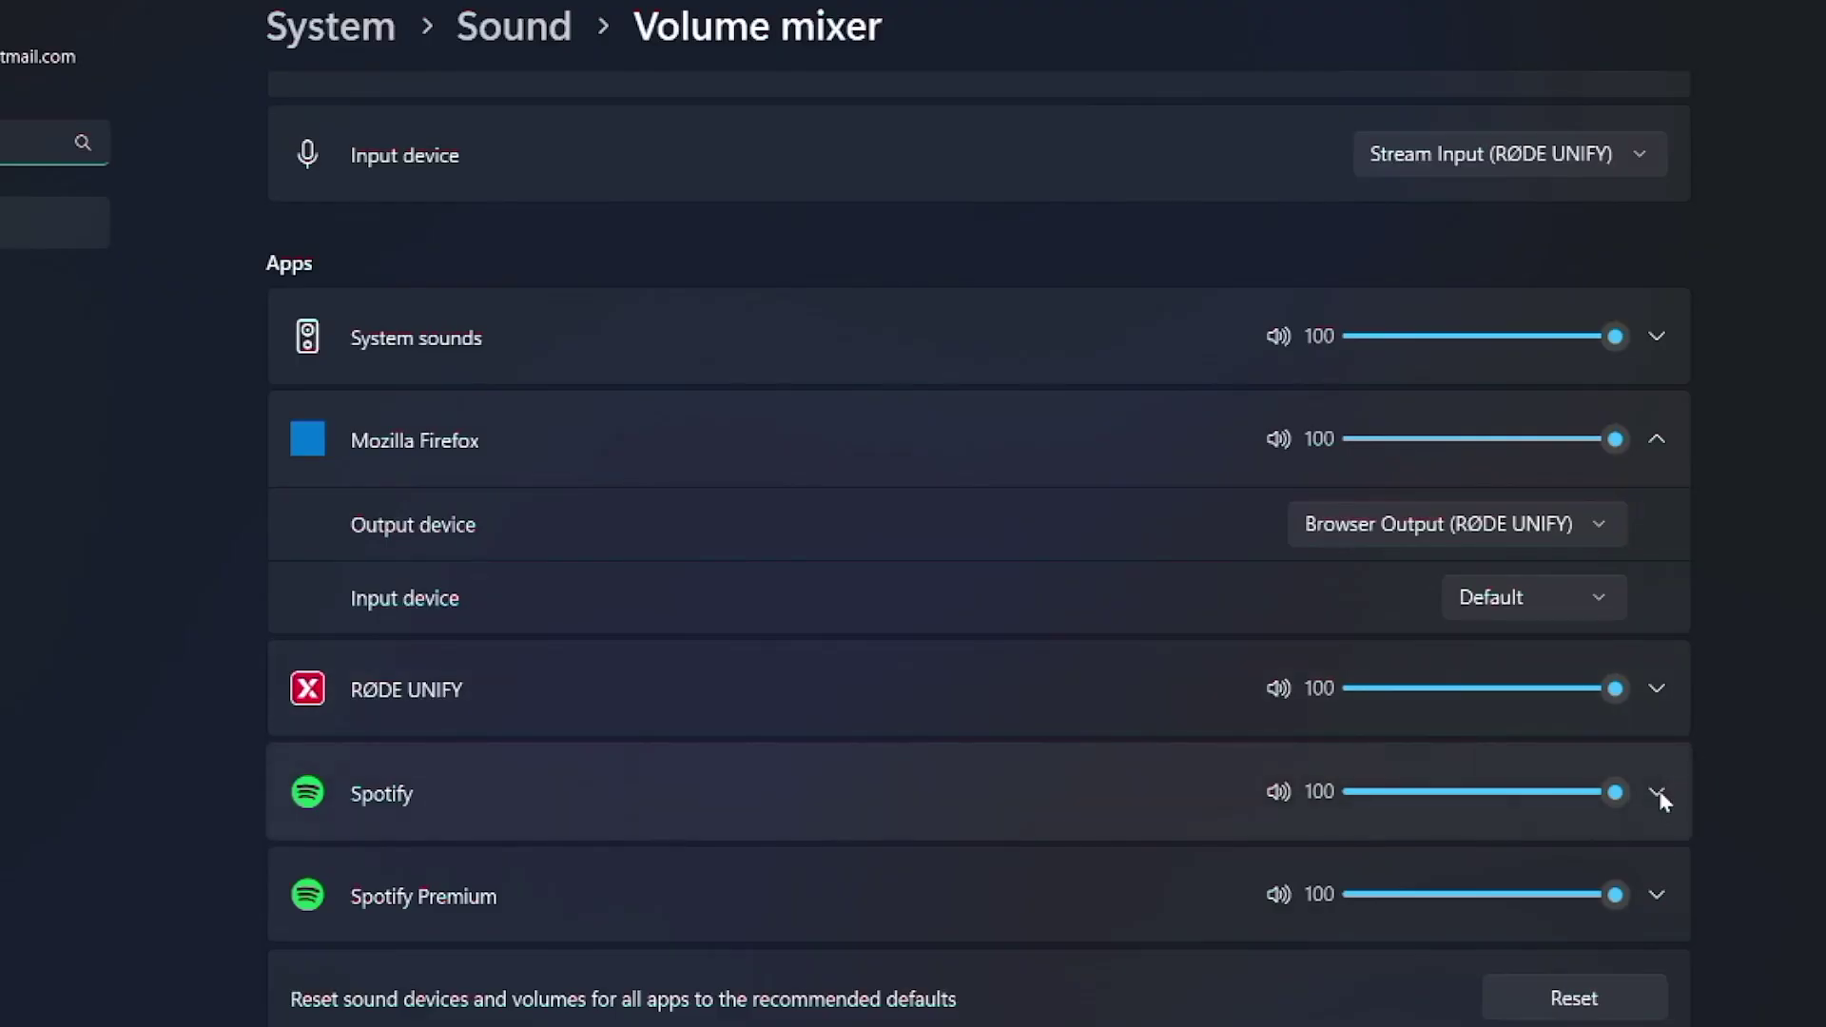
- Set Spotify's output device to Music Output (RØDE UNIFY) in the Windows volume mixer
click(1657, 793)
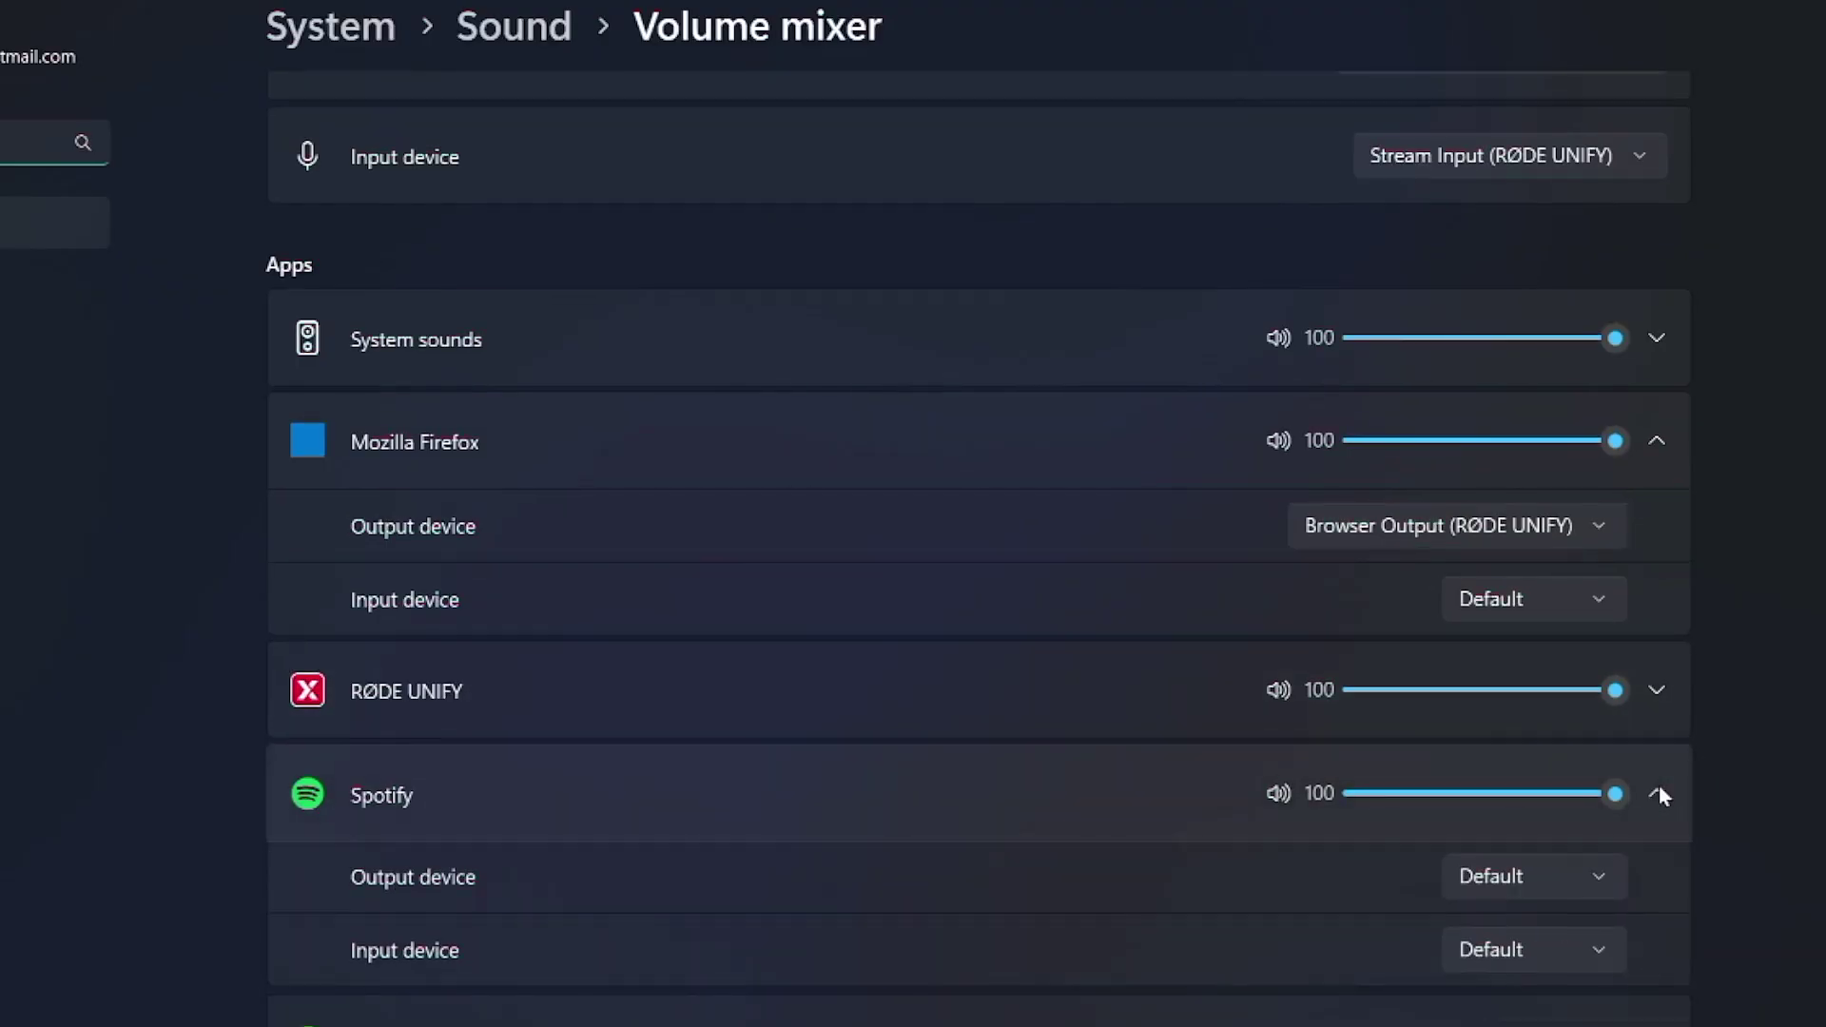
click(1497, 890)
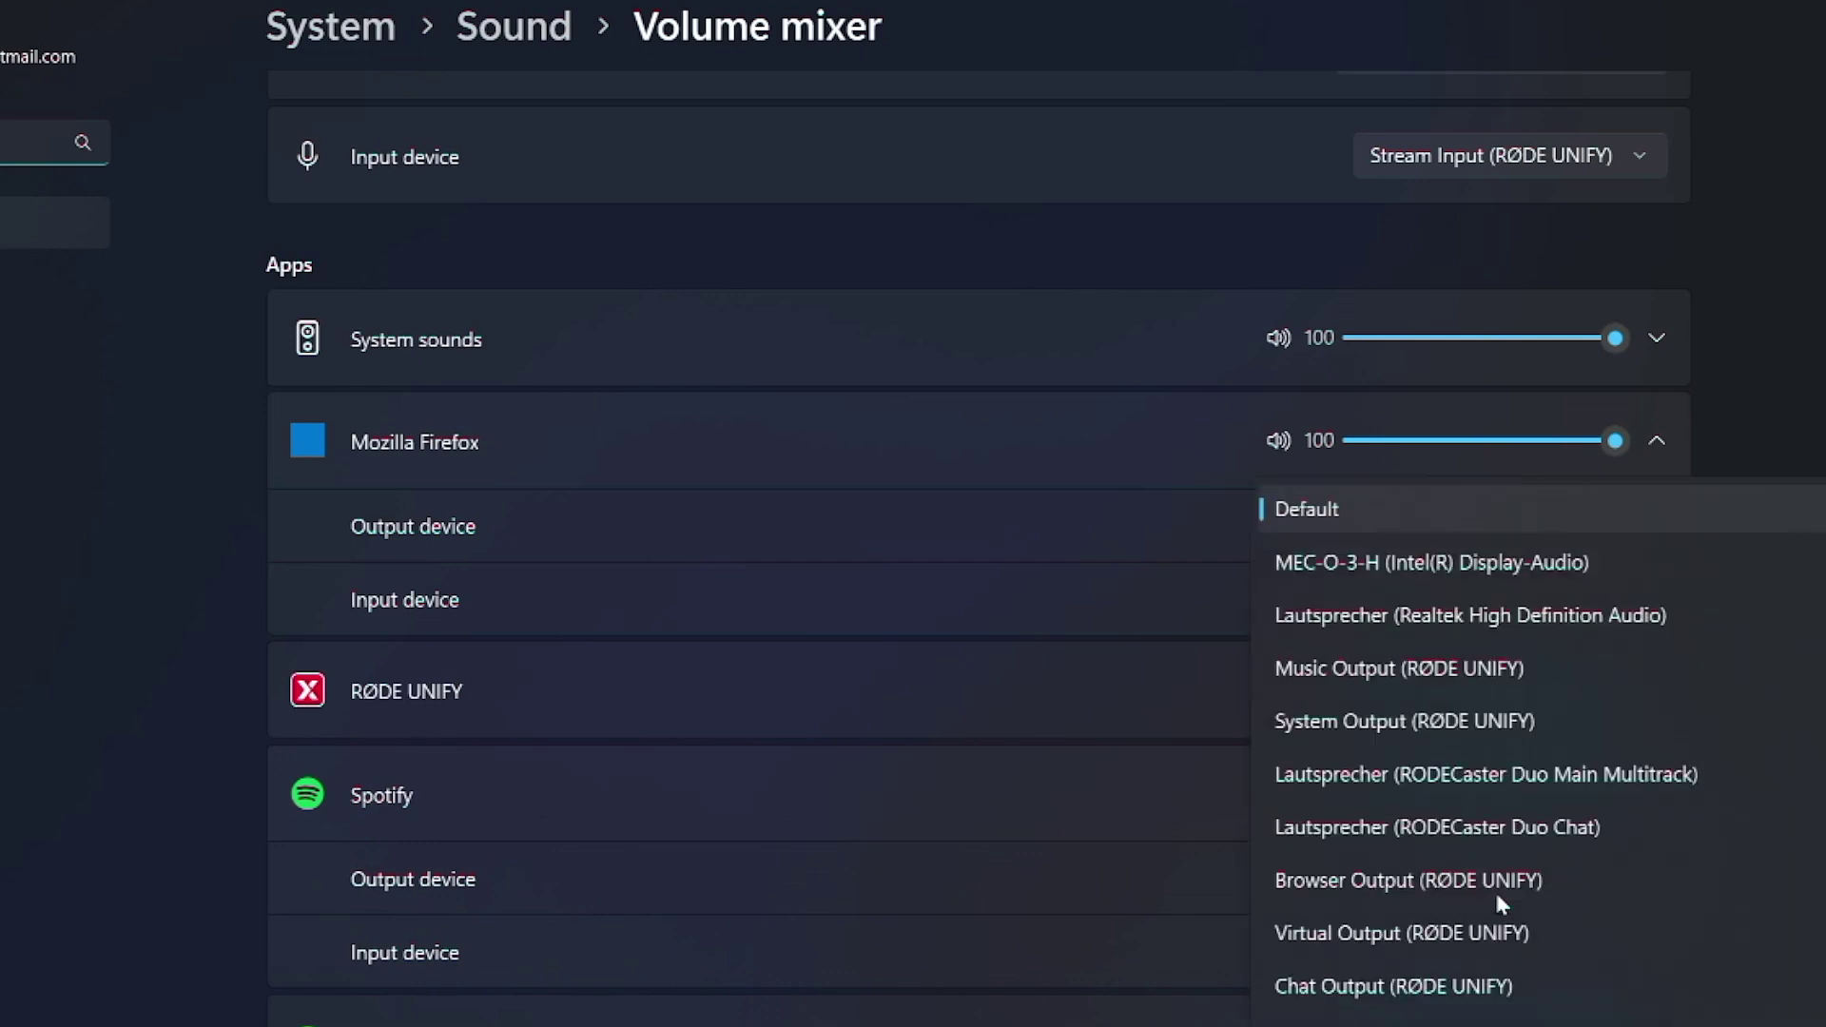
click(1417, 672)
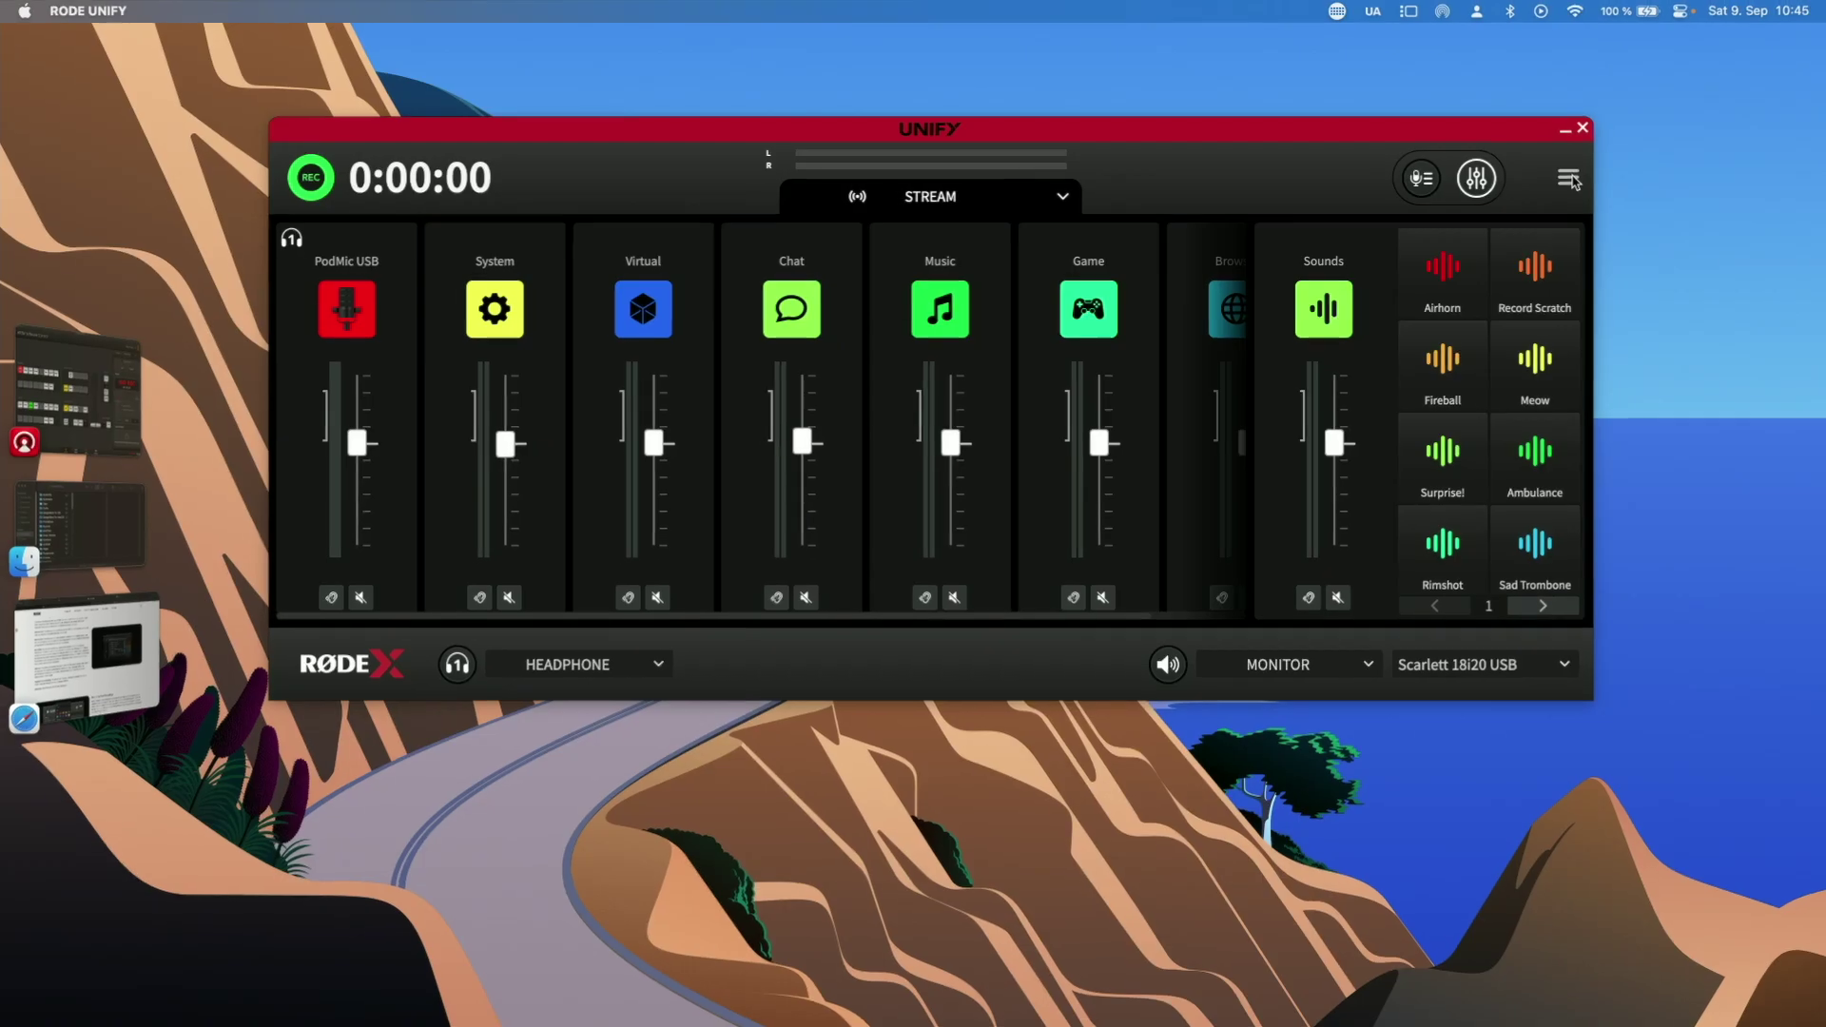
- Open the RØDE UNIFY preferences to review the available settings
click(1566, 175)
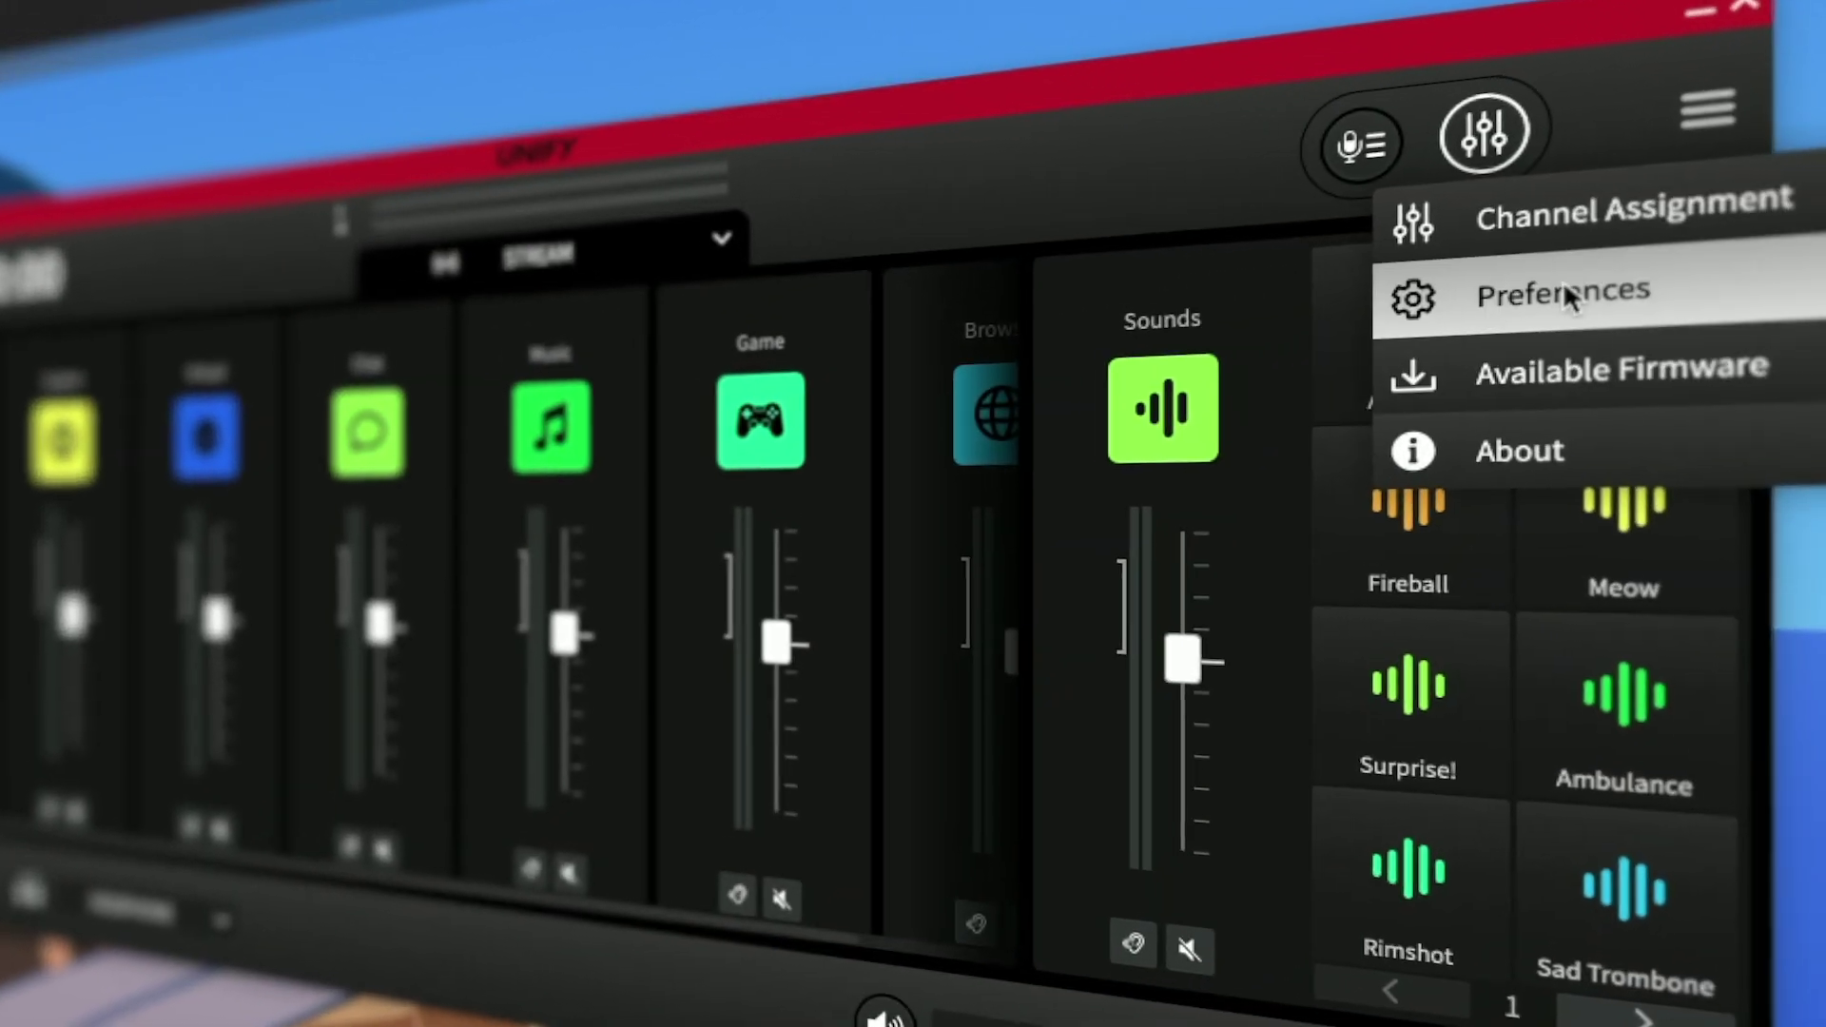
click(1566, 281)
click(464, 525)
click(466, 600)
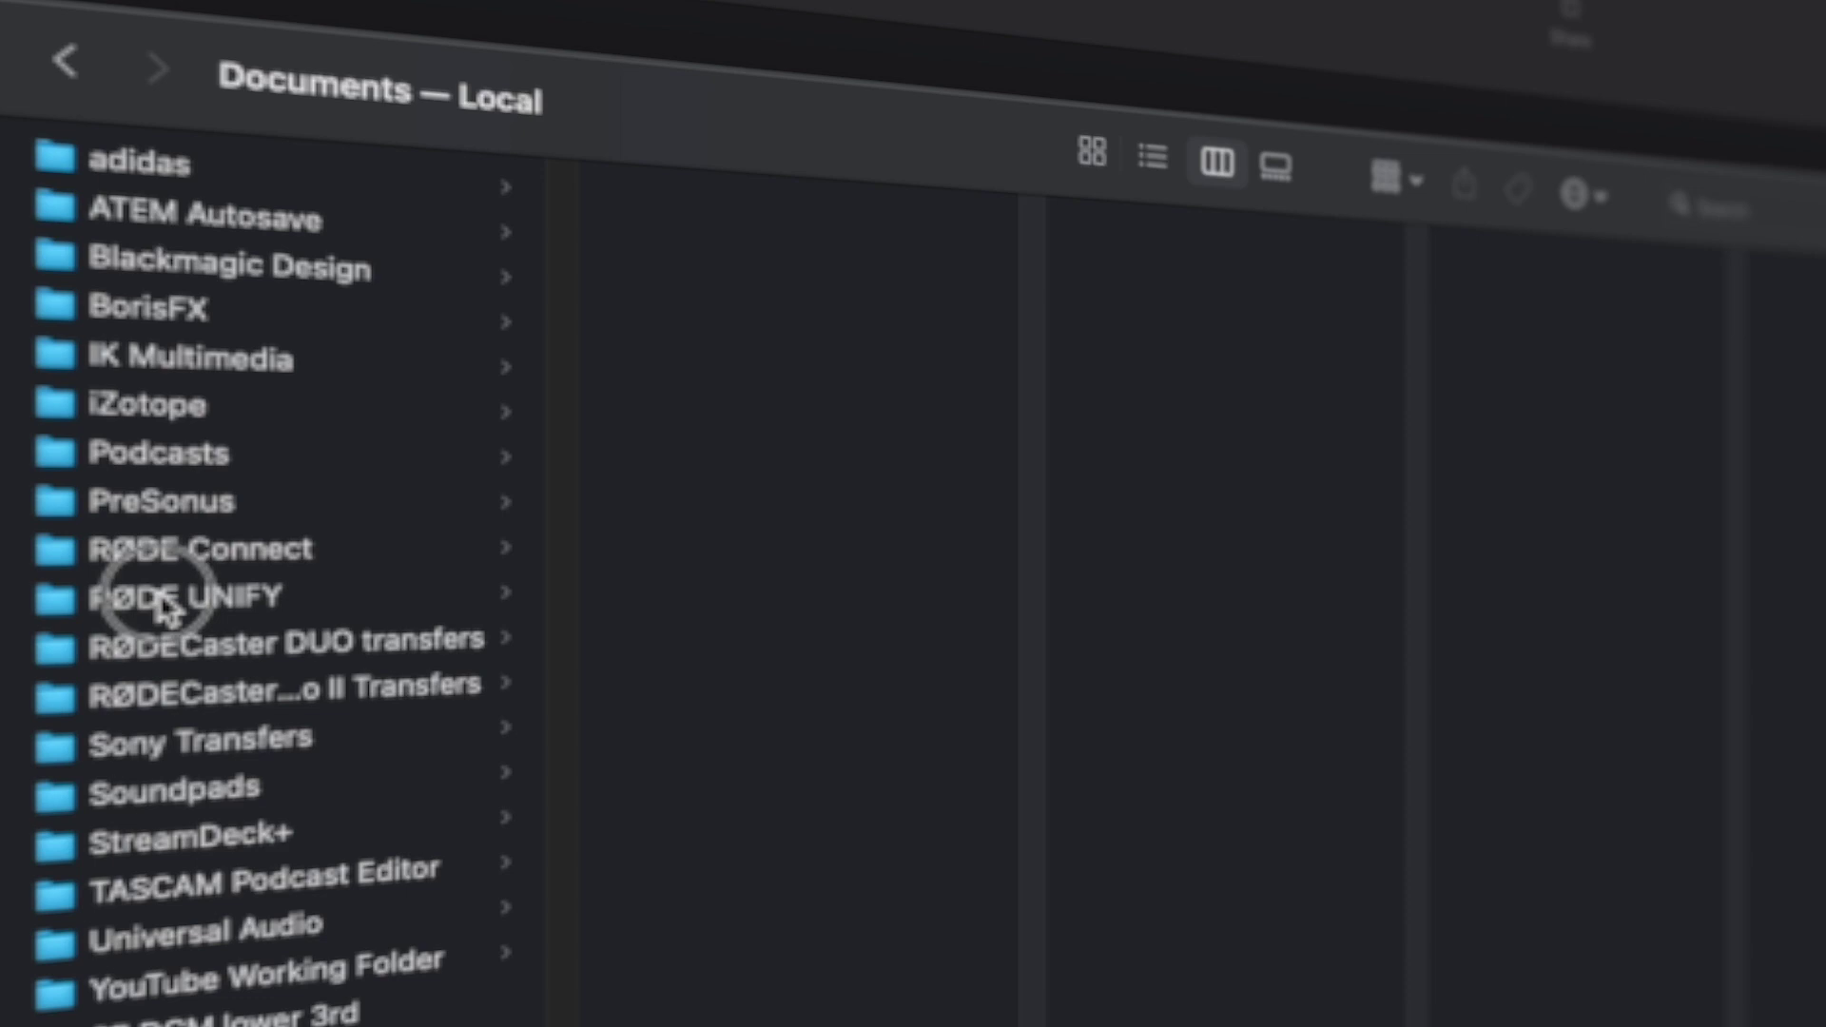
- Open the RØDE UNIFY folder in Documents in Finder and look through the separate WAV tracks of a multi-channel recording
click(166, 609)
click(687, 412)
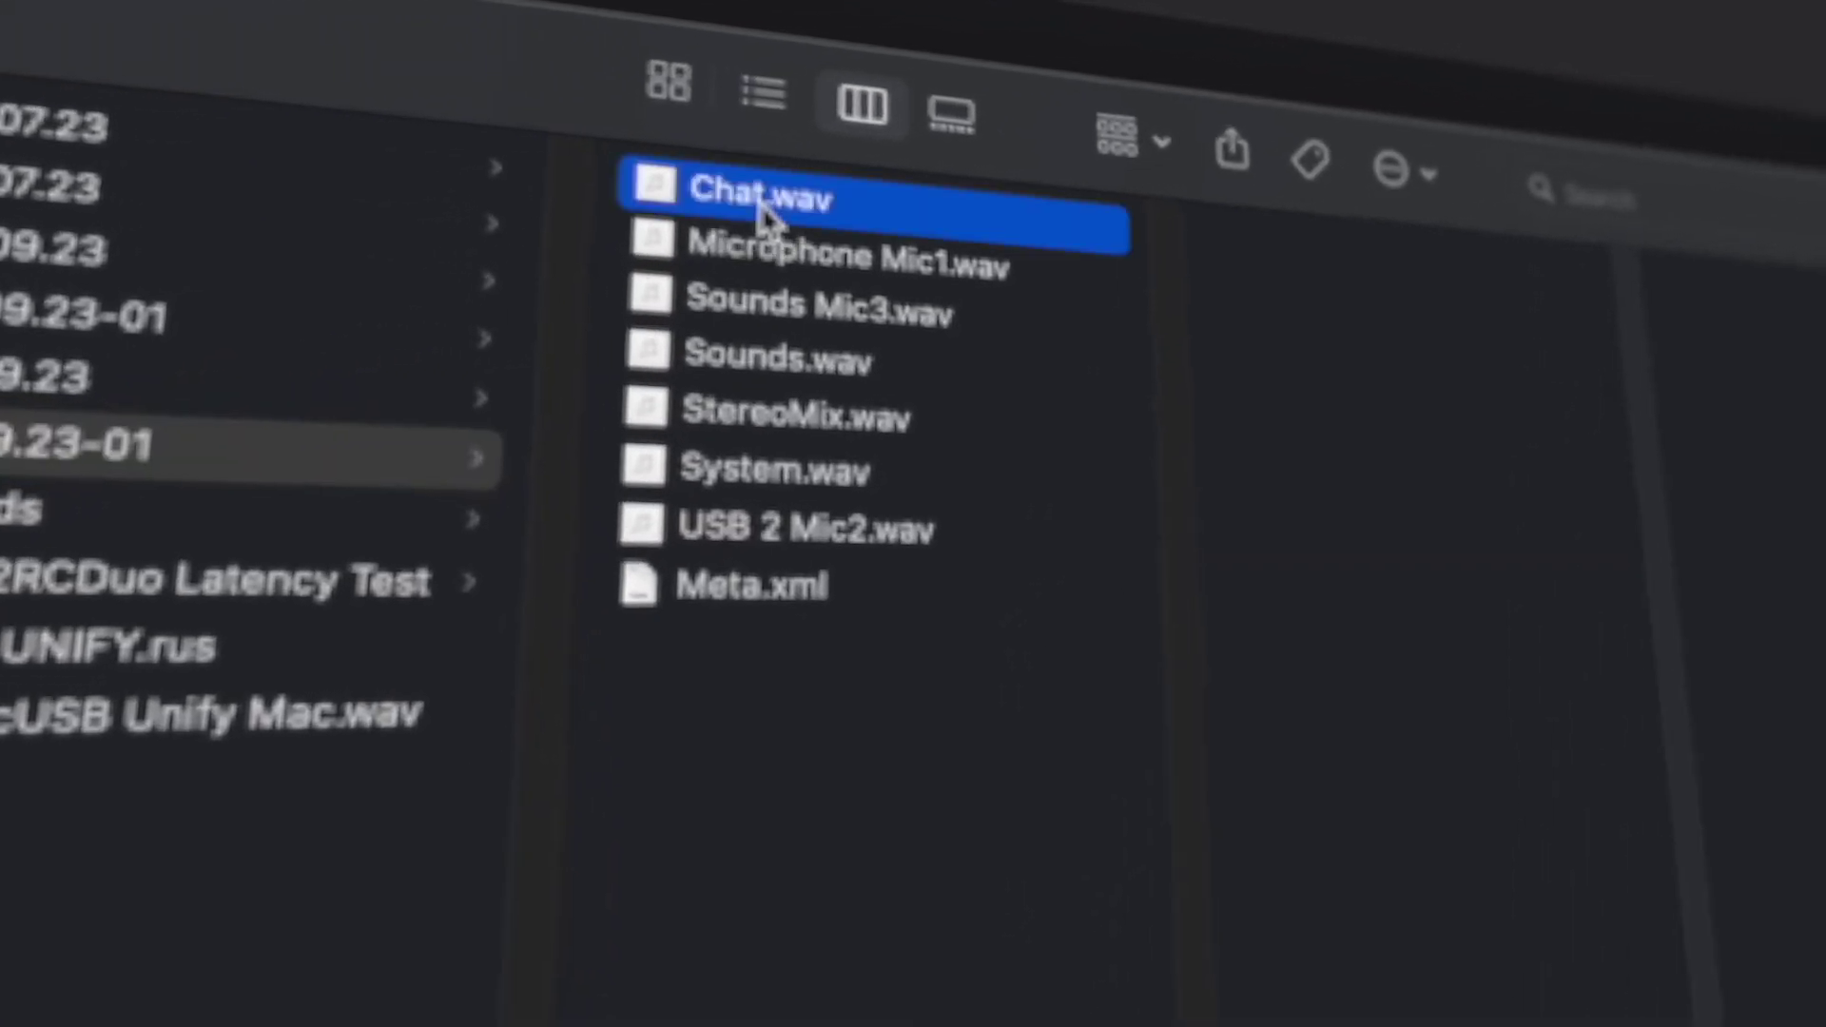
click(913, 173)
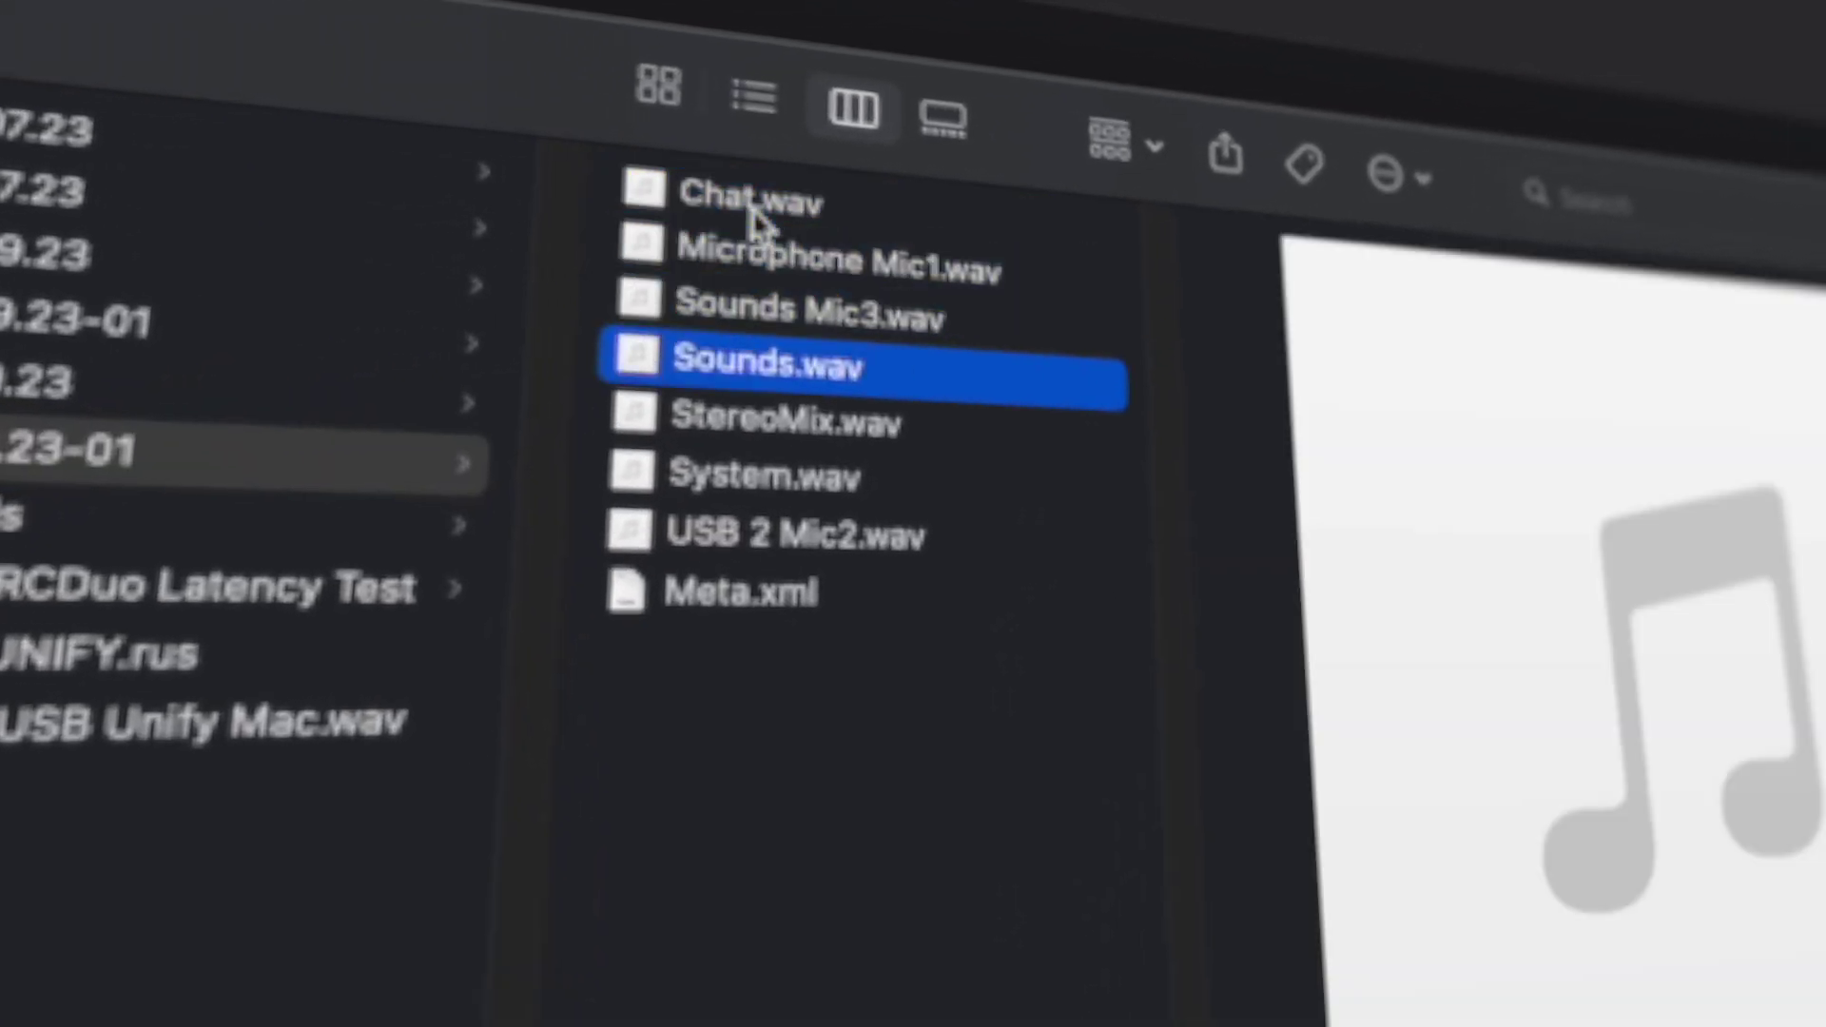
key(Down)
key(Down)
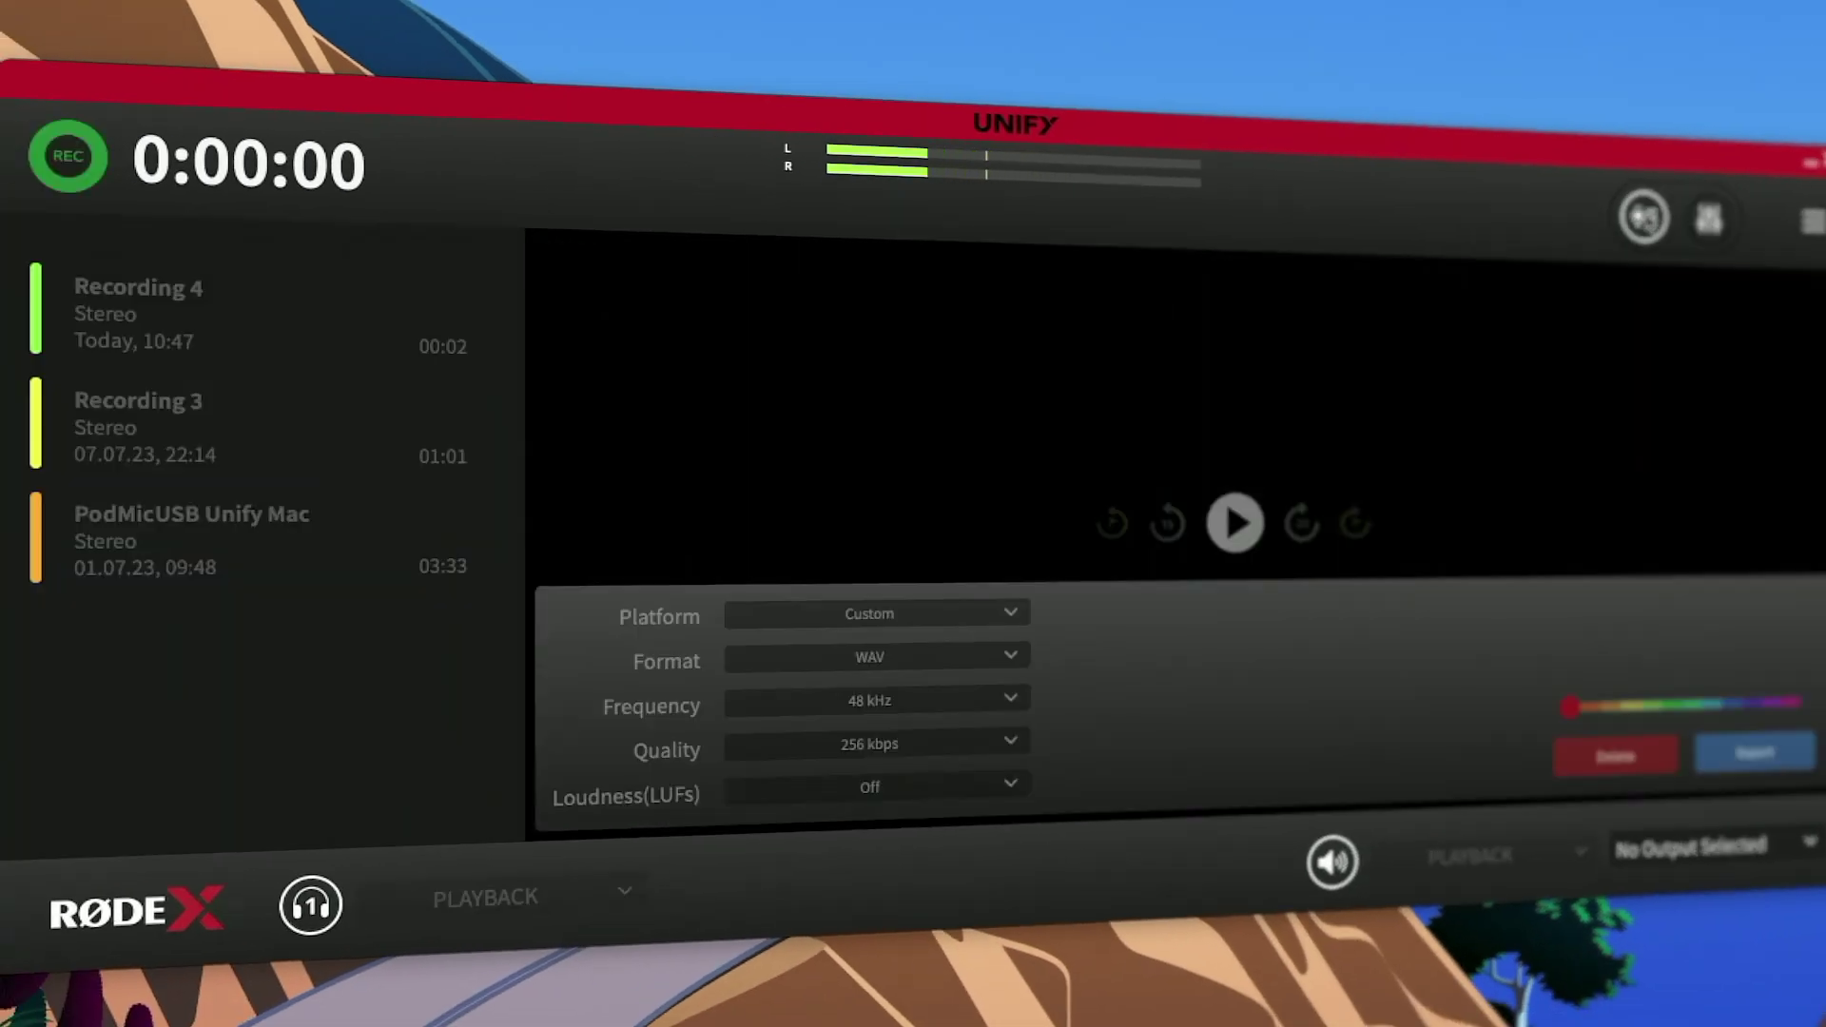
- Play back the stereo take Recording 4 in RØDE UNIFY and pause it
click(244, 301)
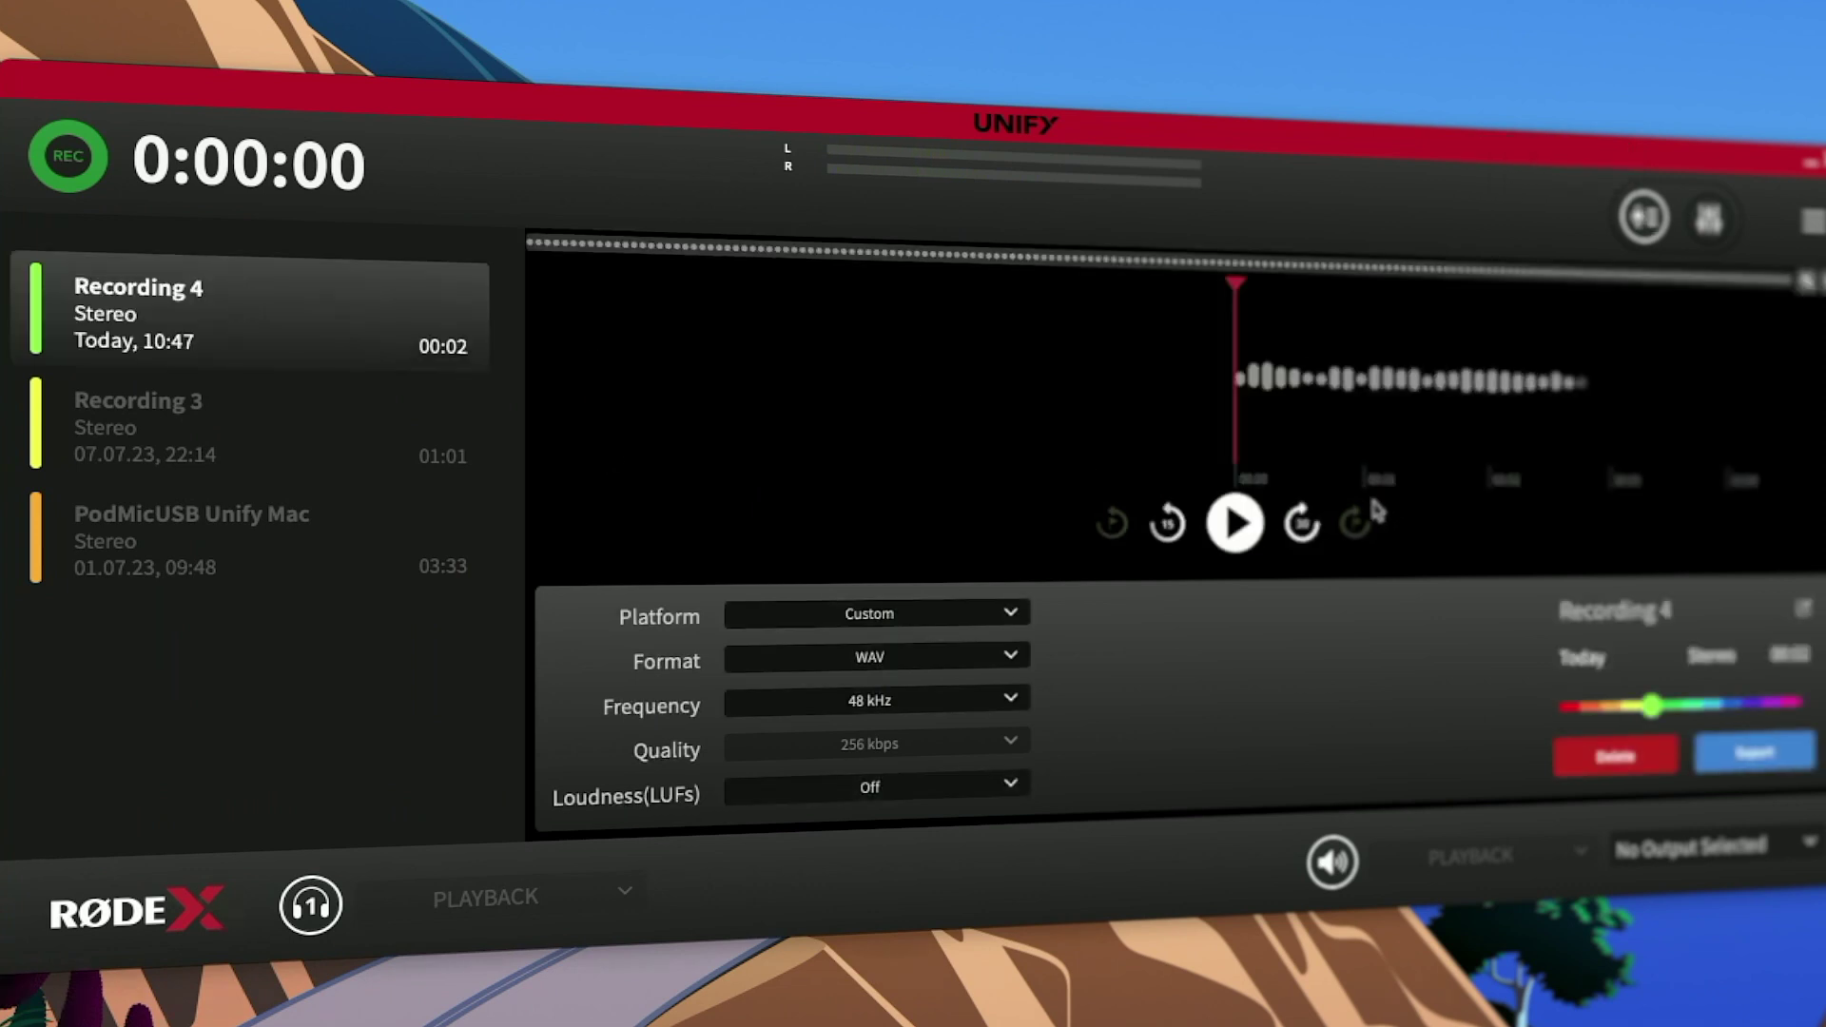
click(1236, 523)
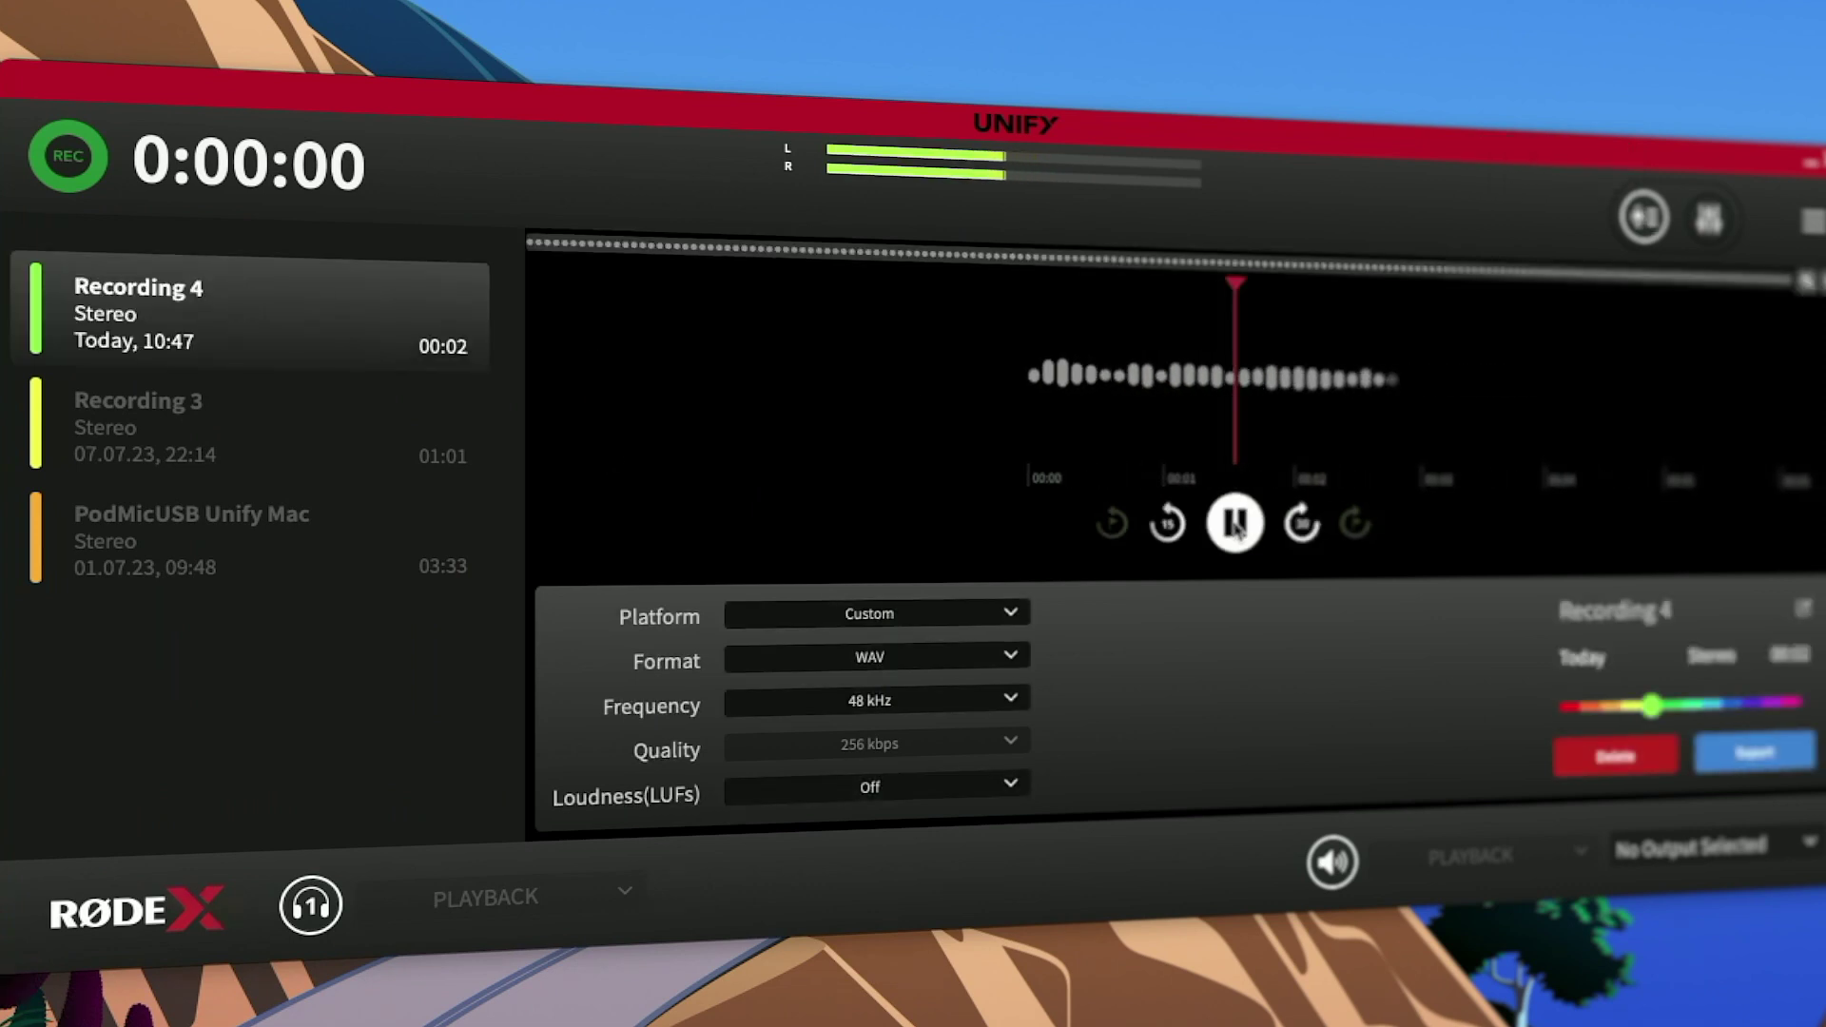
click(1236, 523)
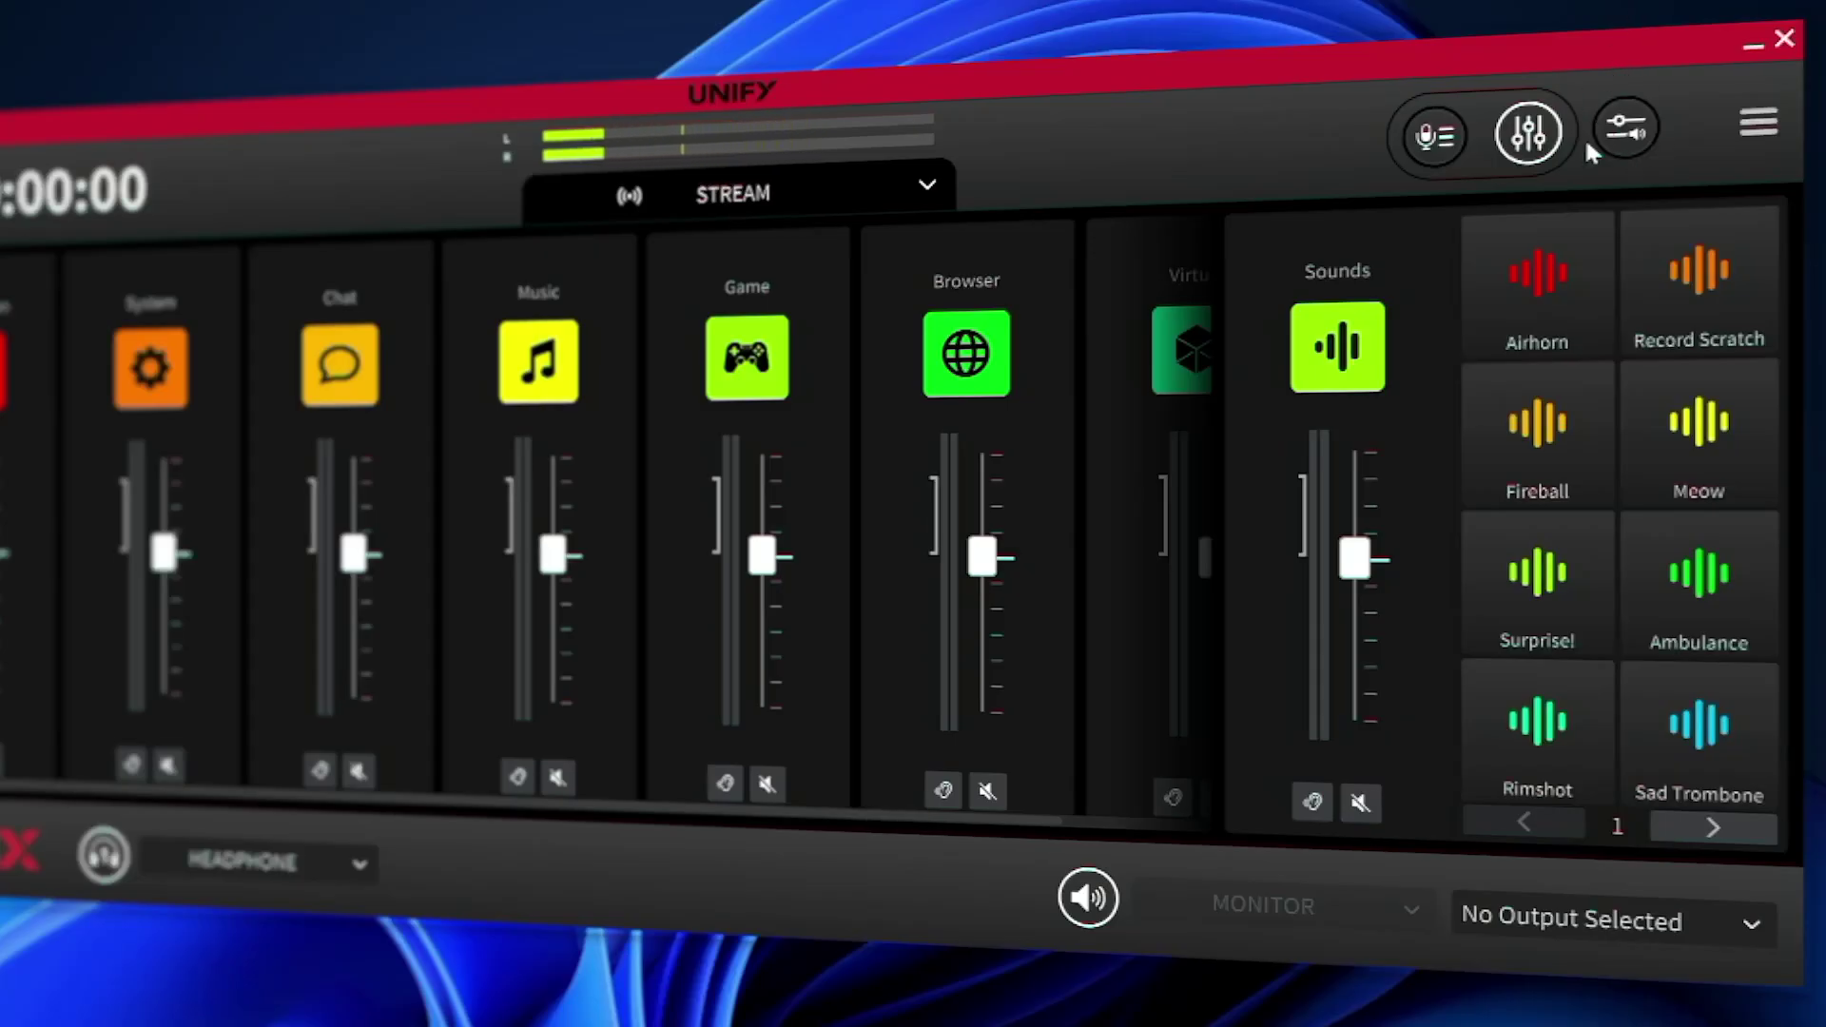
- Open the Windows volume mixer from RØDE UNIFY and examine the device and app volume settings
click(1642, 118)
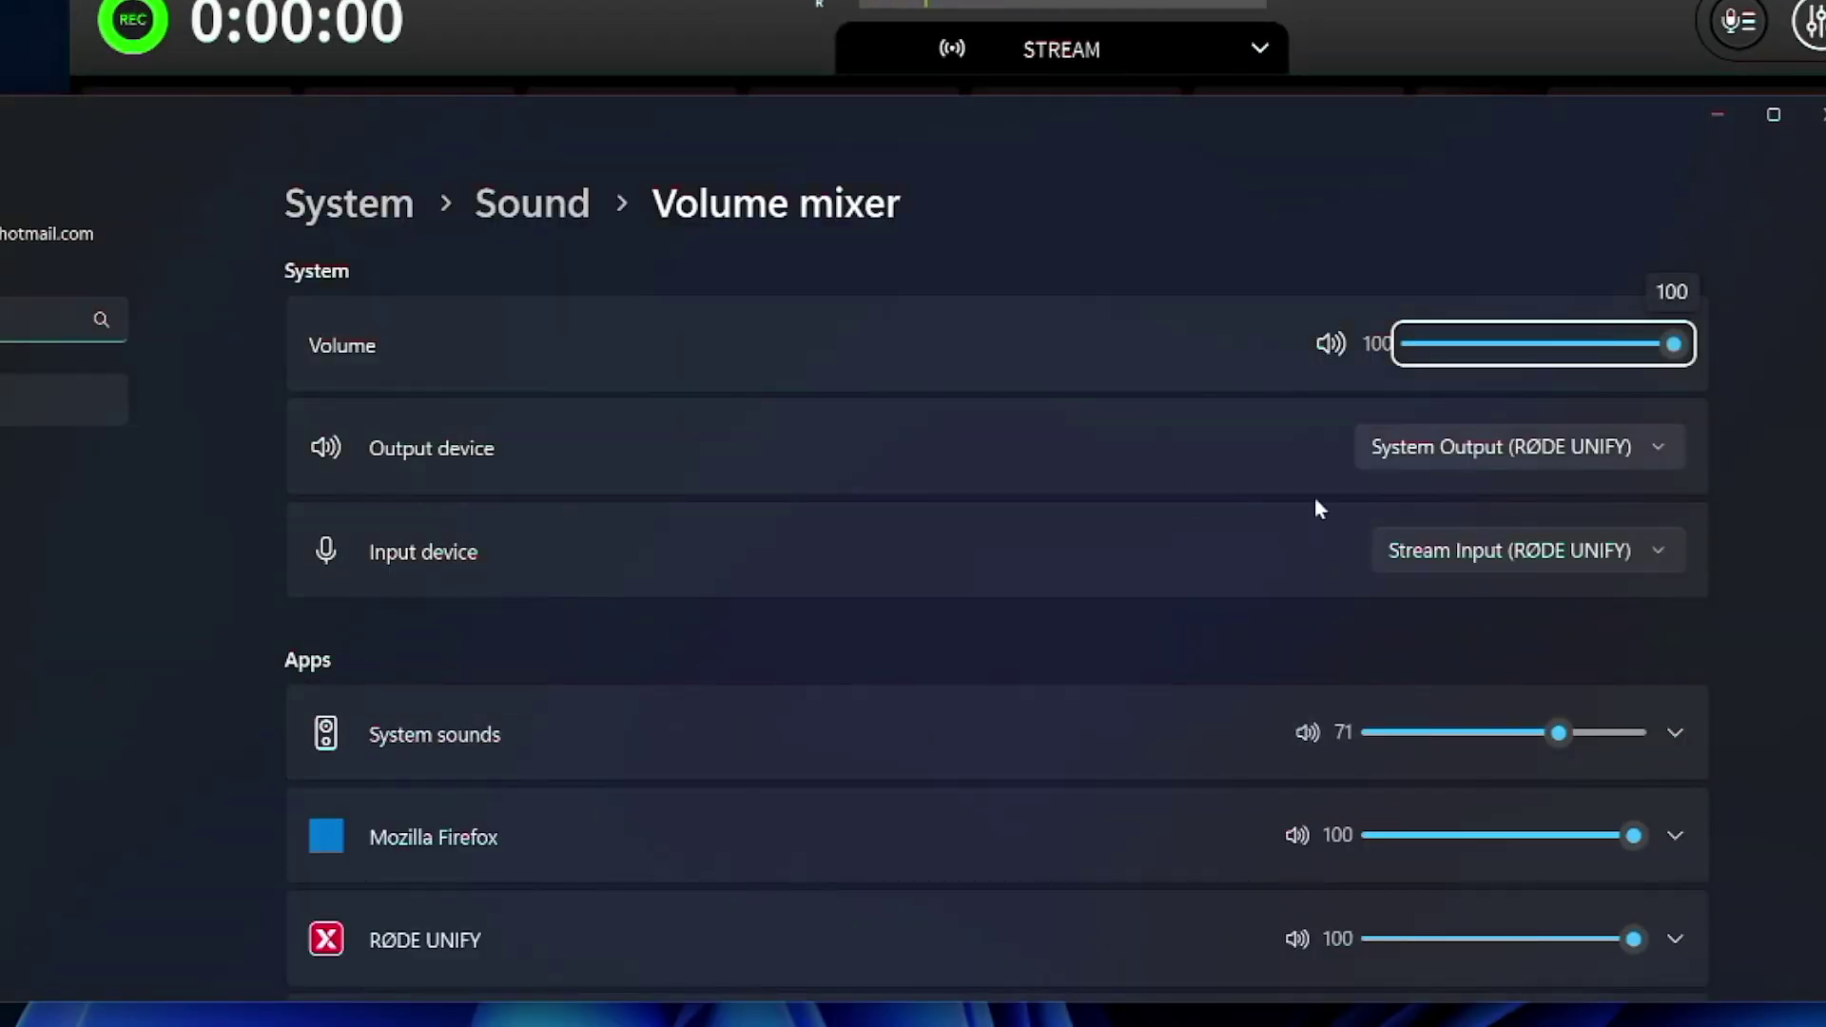
scroll(1132, 514, down, 3)
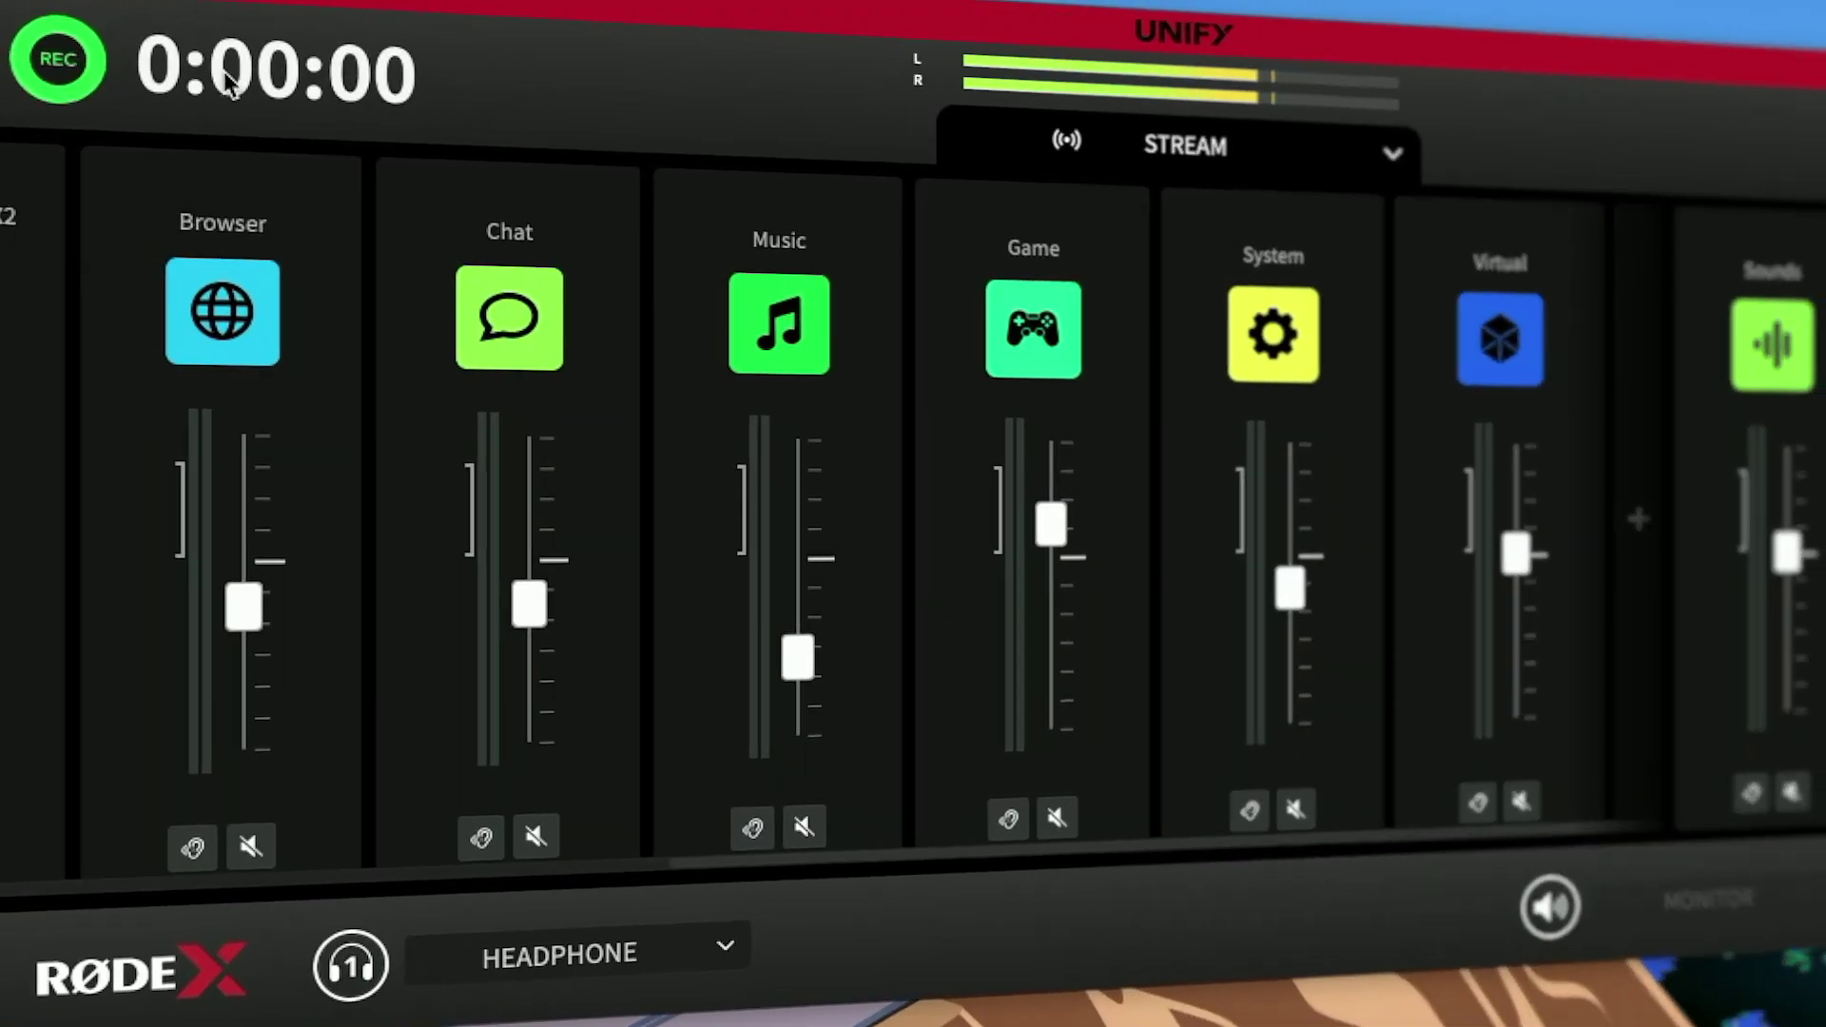
- Record the channels from the mixer and look along the waveform of the new multi-channel recording
click(59, 60)
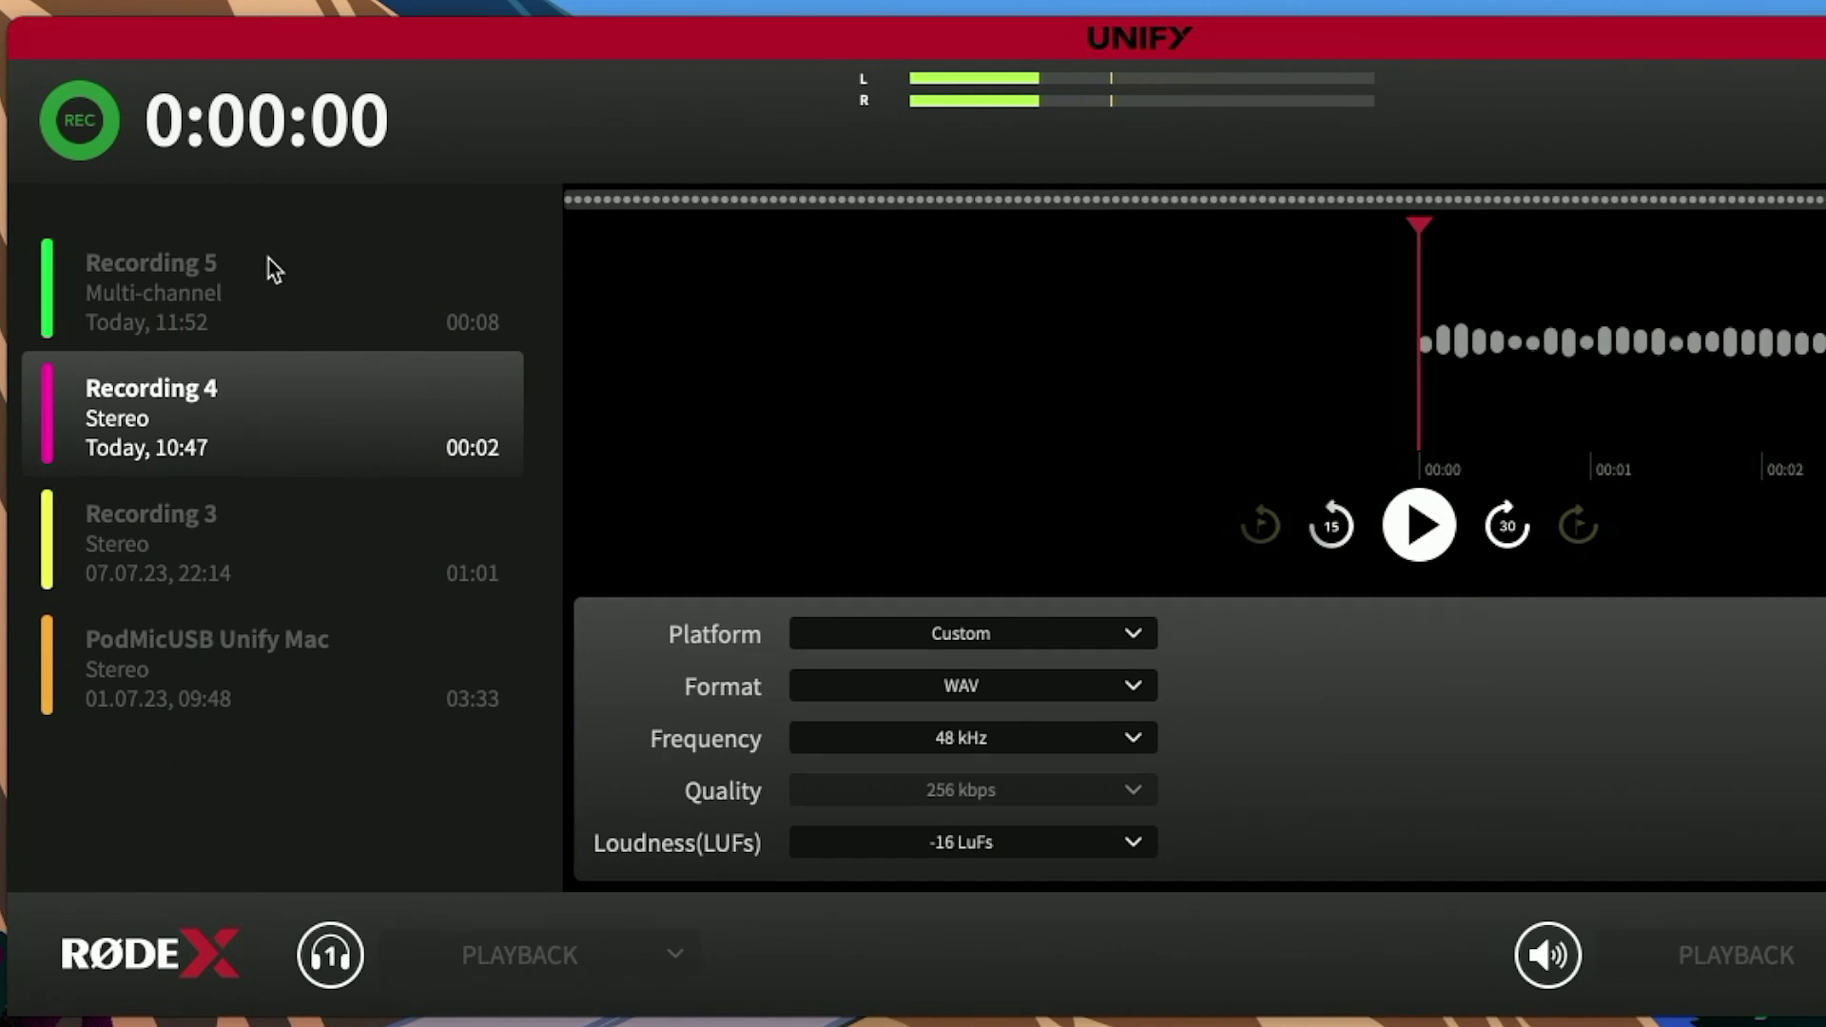
click(302, 278)
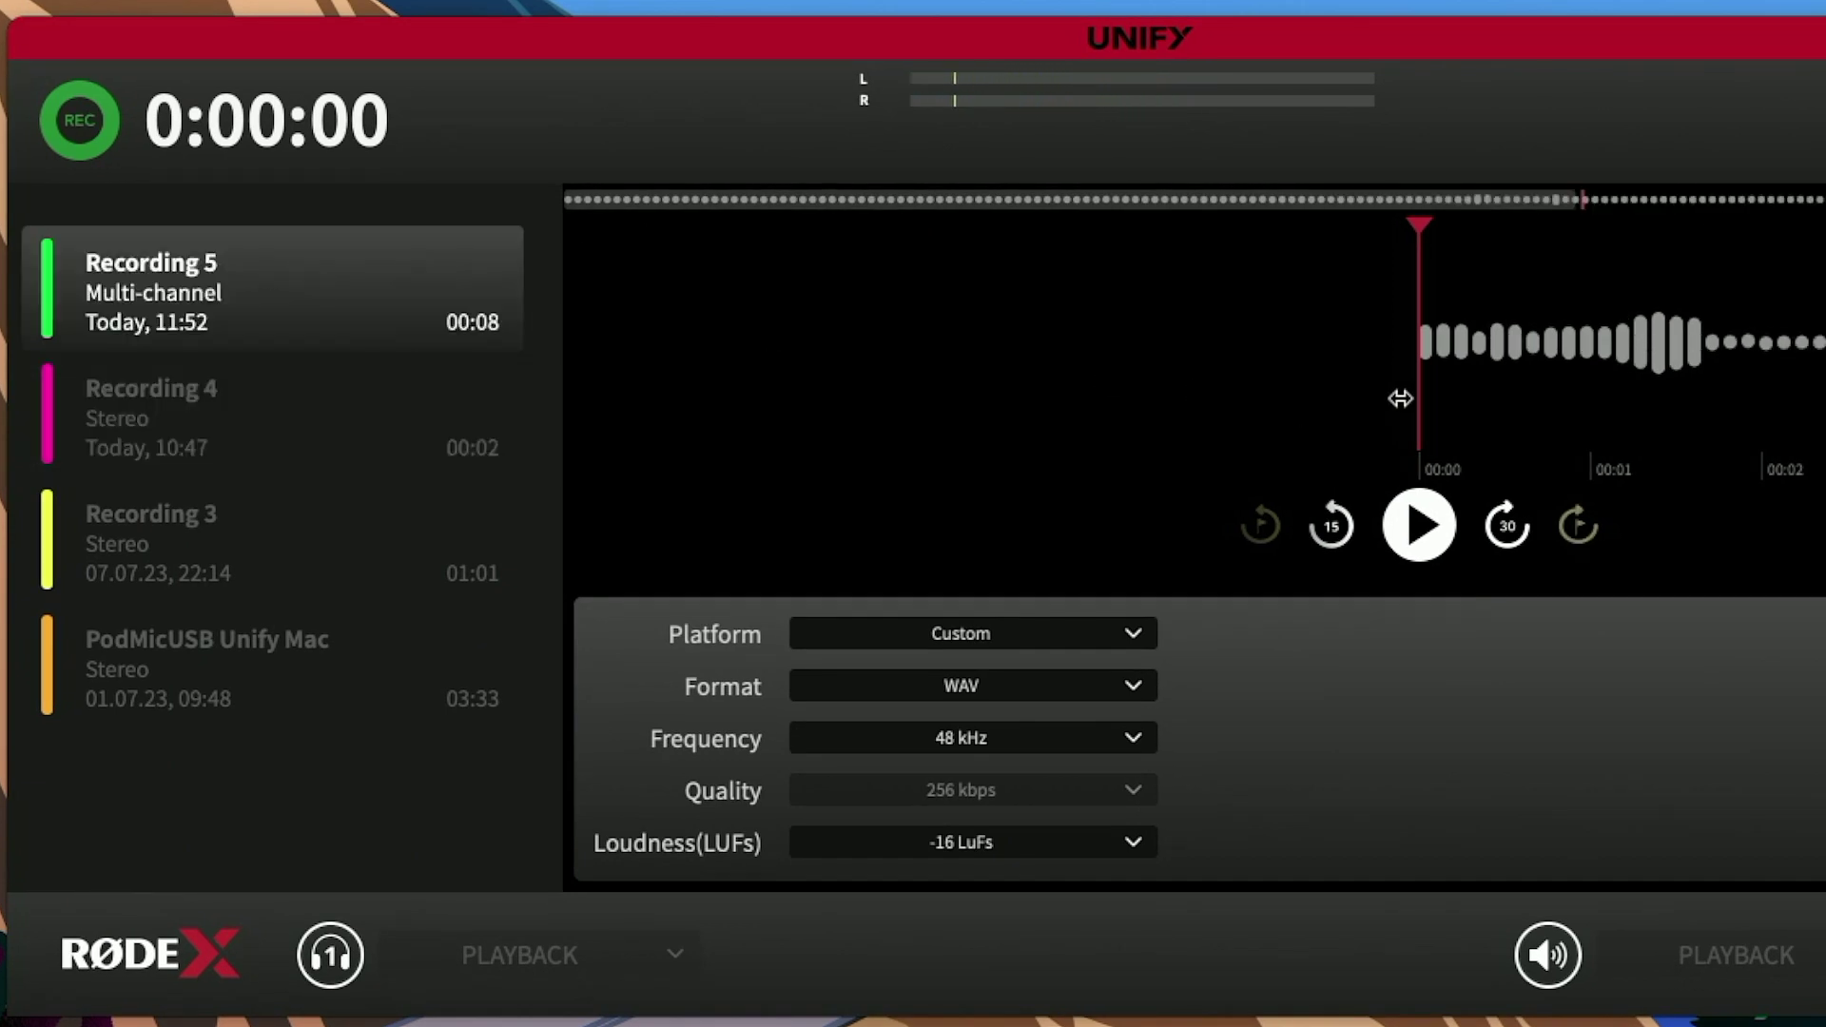
scroll(1400, 398, right, 8)
scroll(1384, 392, right, 6)
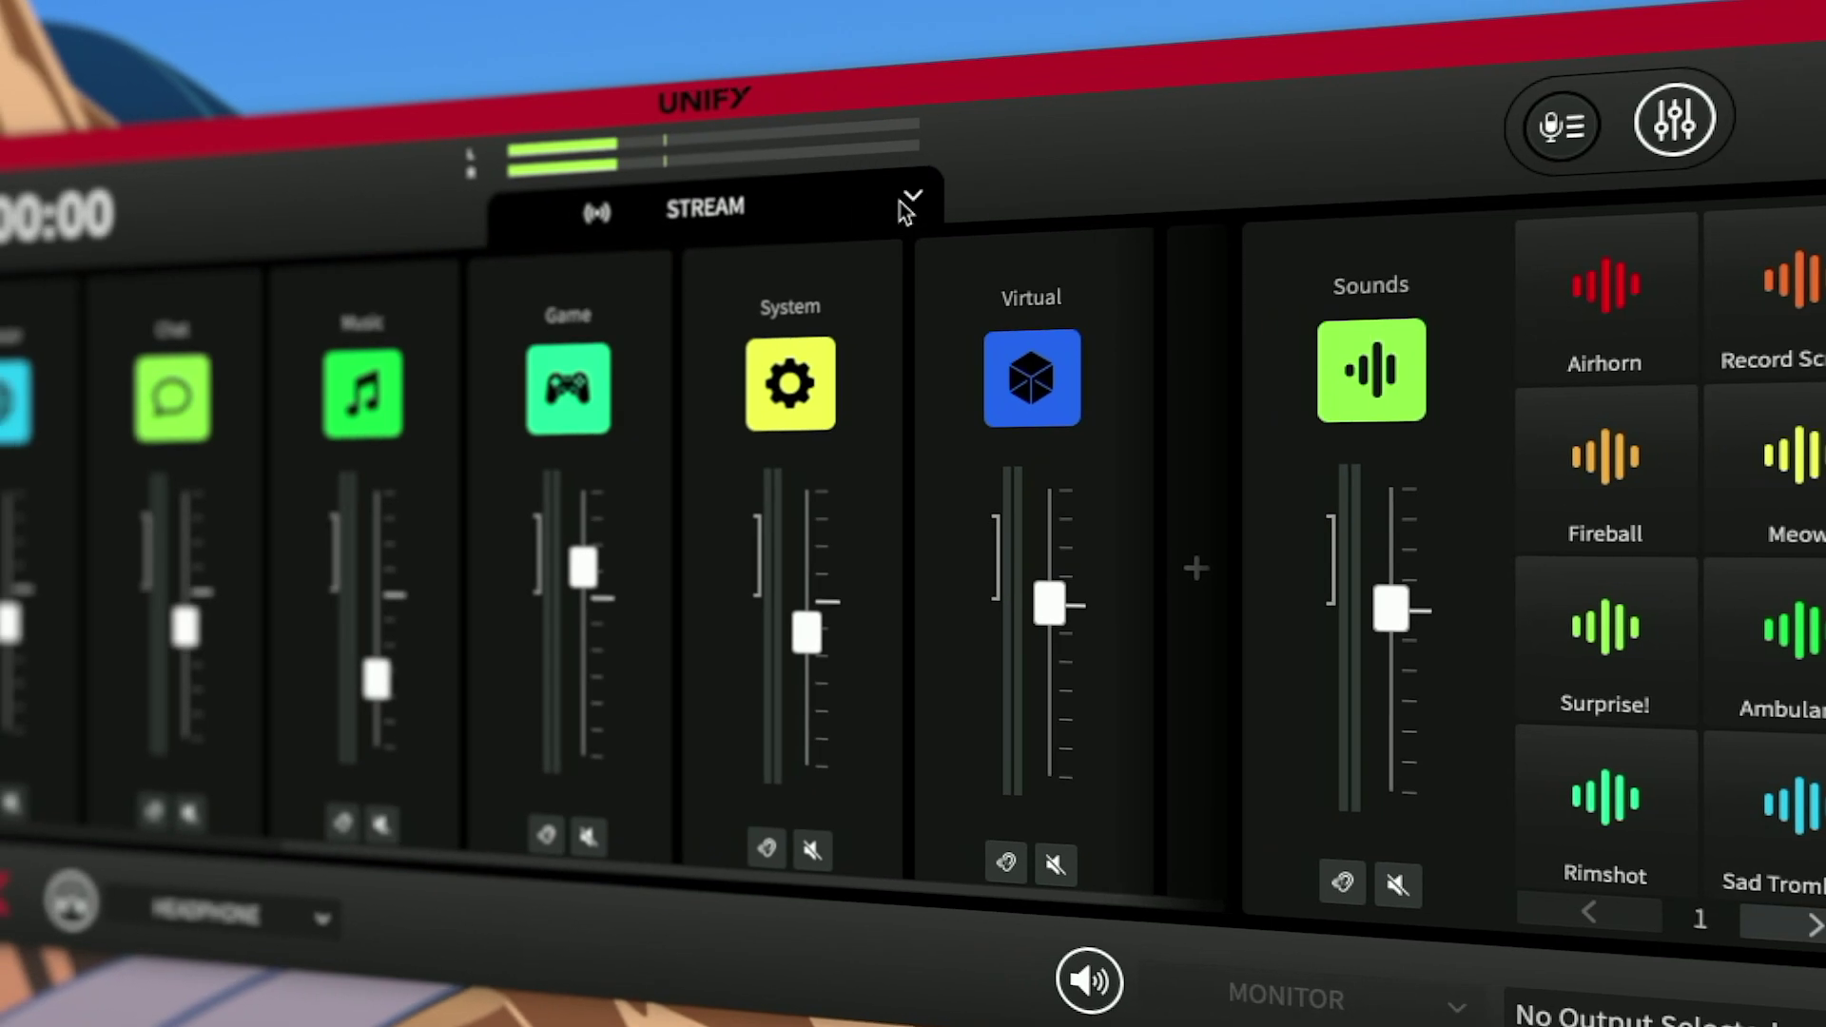
- Look over the available output mixes and switch the mixer from Stream to the Chat mix
click(836, 190)
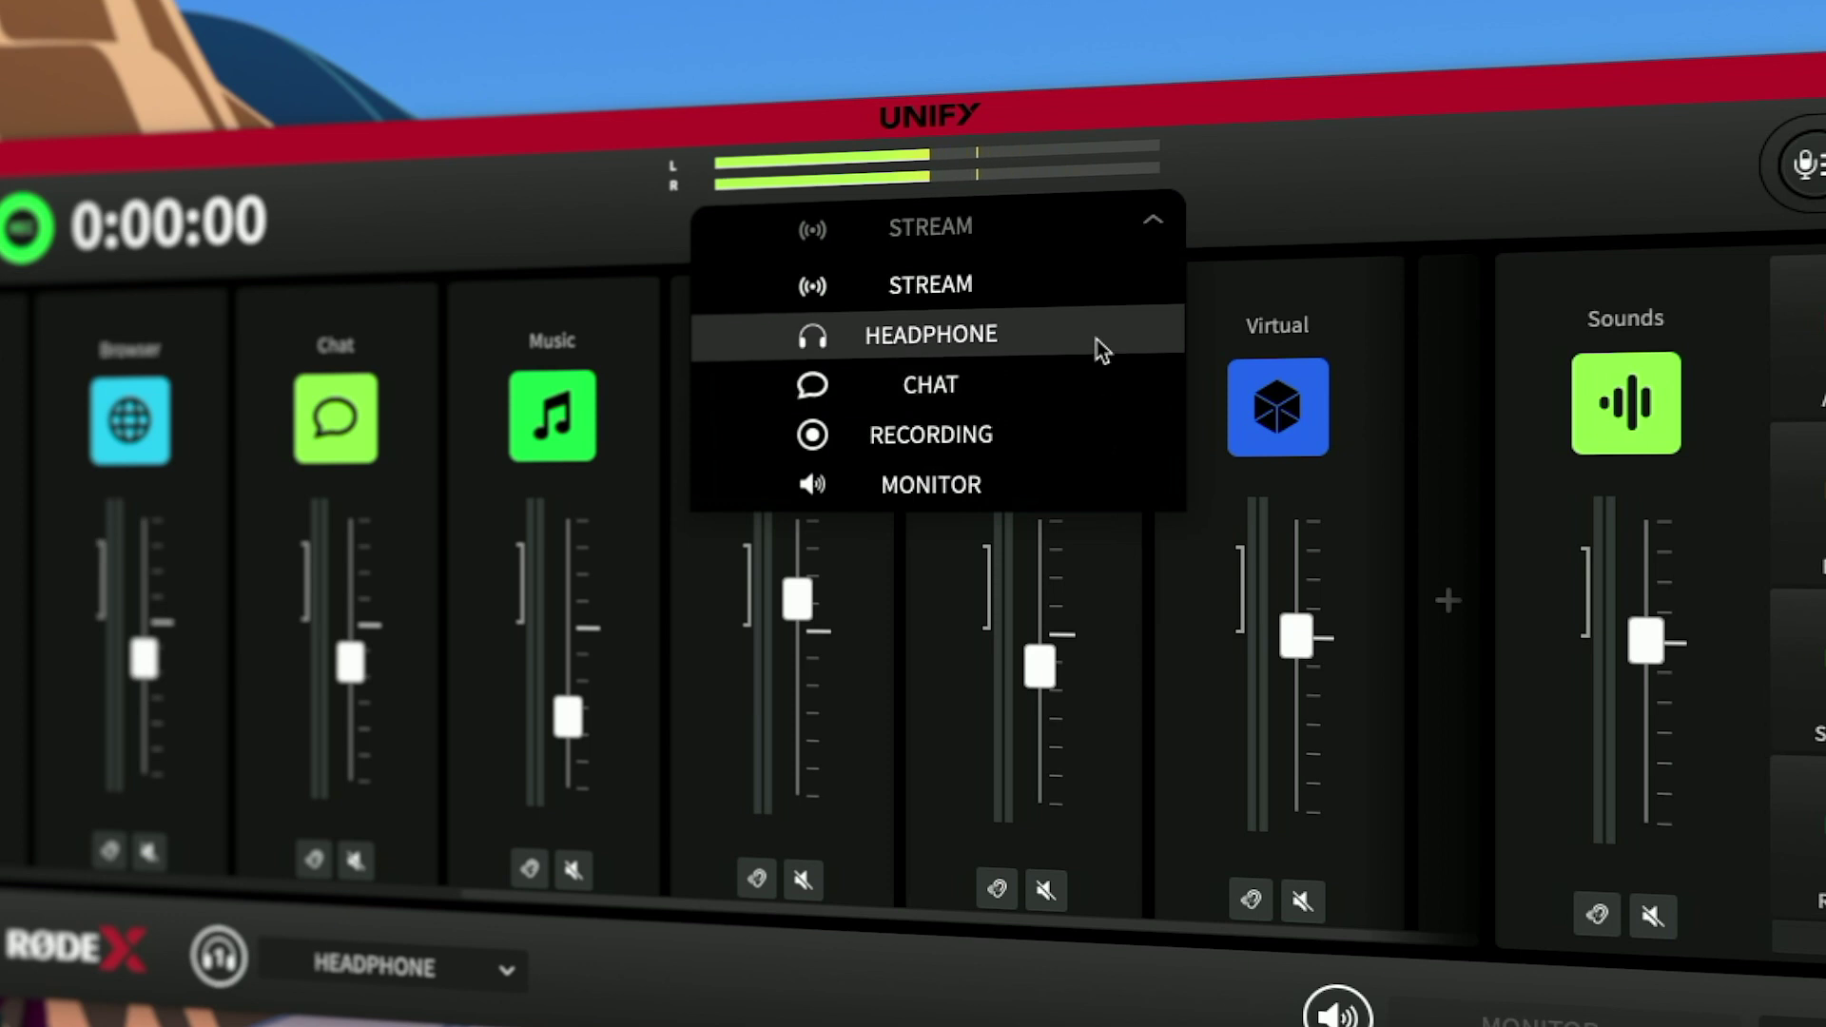
click(1073, 288)
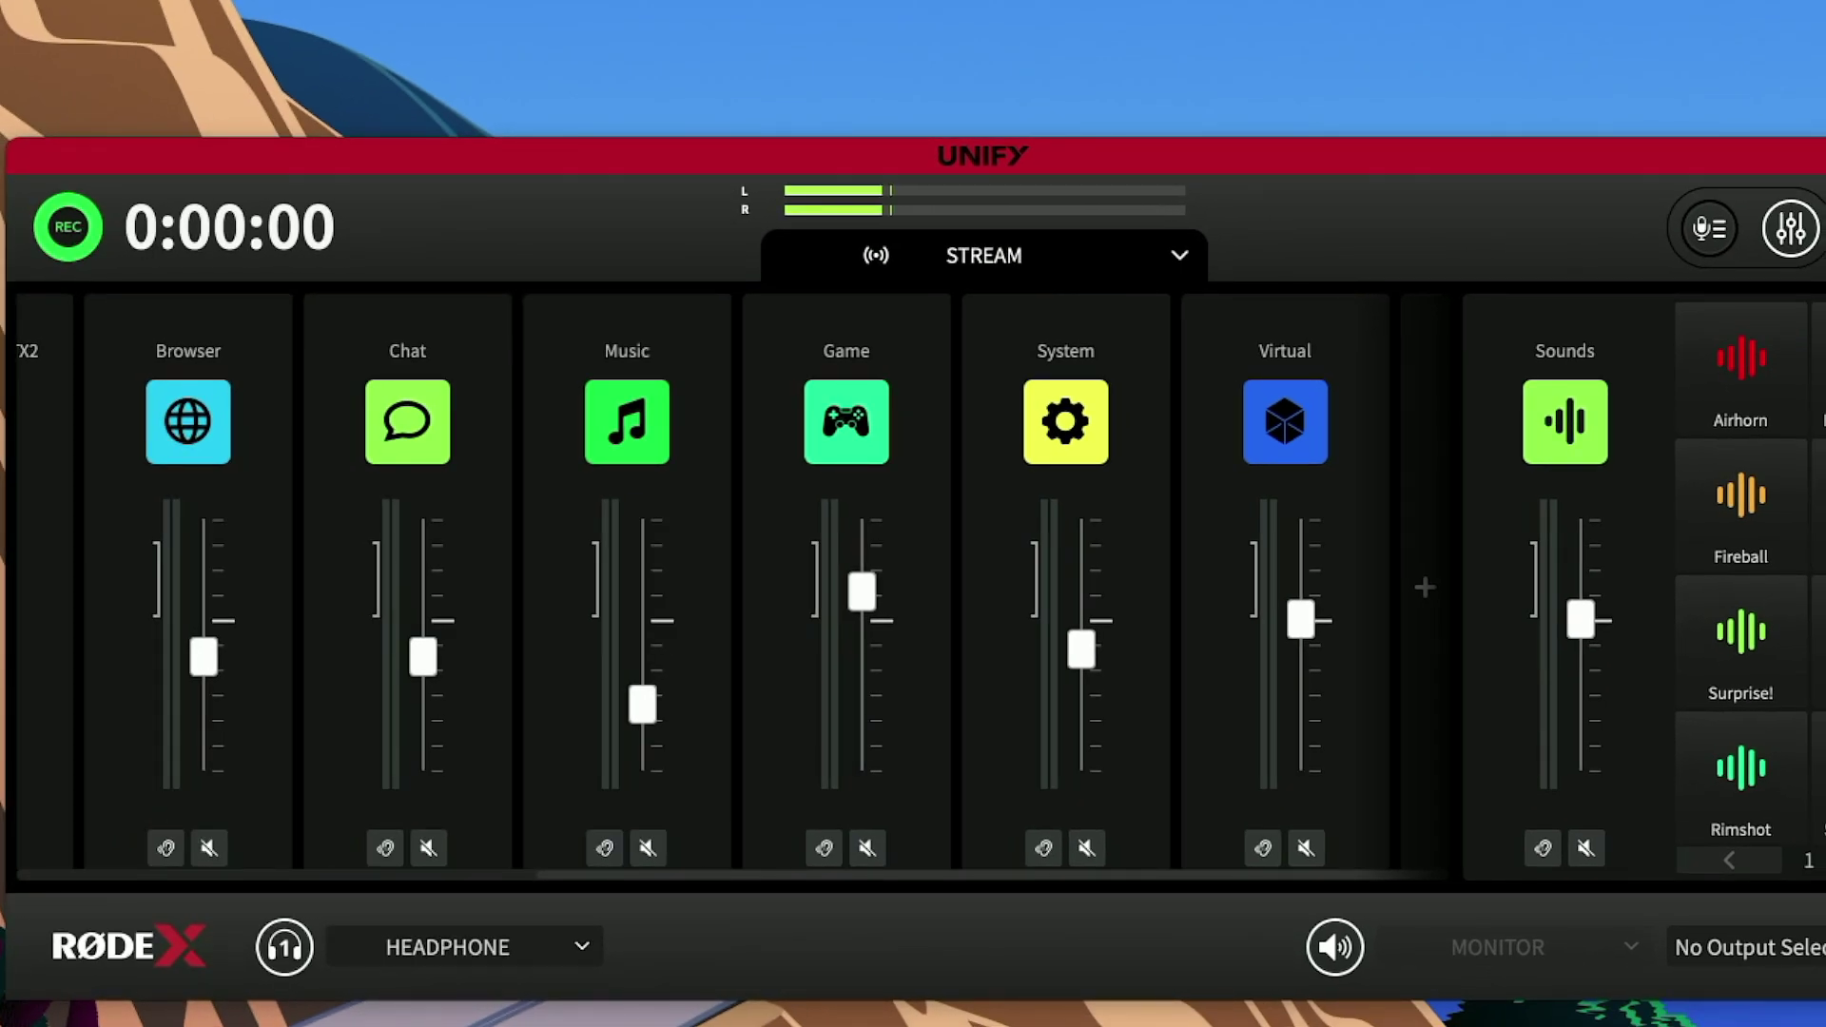
click(1162, 240)
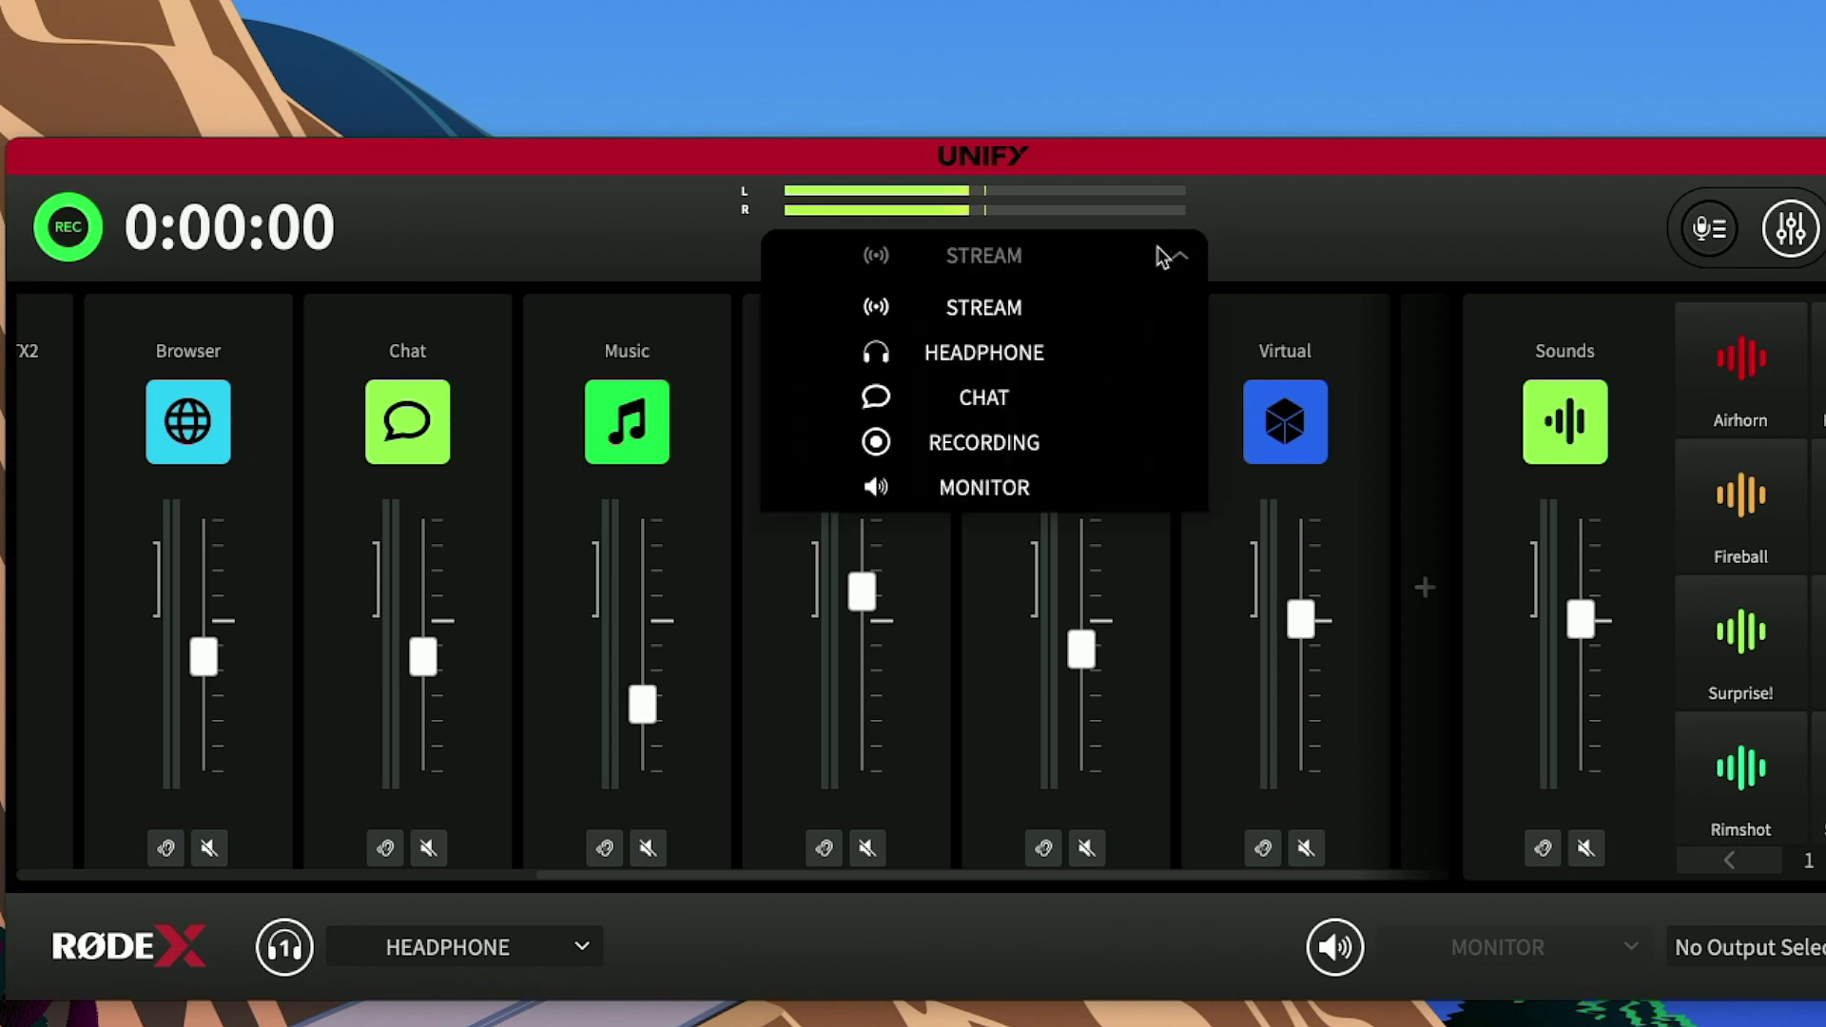
click(1040, 395)
scroll(839, 511, left, 8)
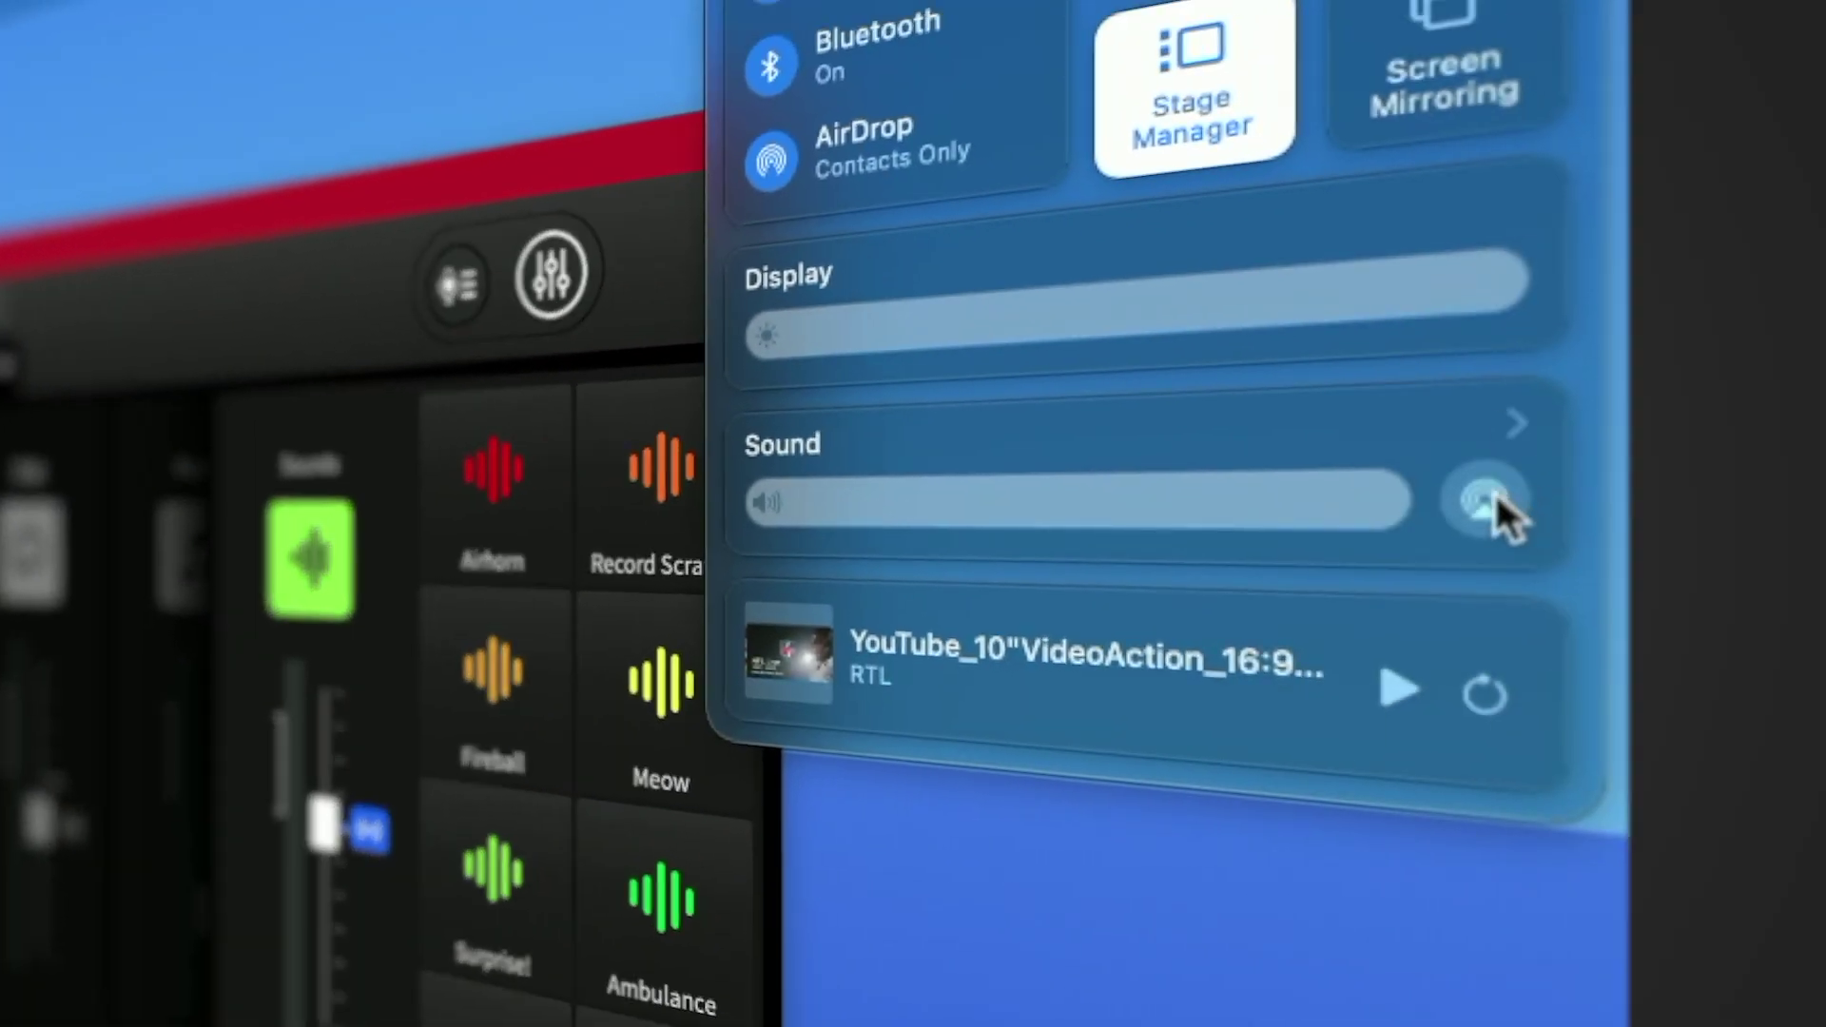
- Select RØDE Unify Stream as the sound input in the macOS Control Centre
click(1494, 496)
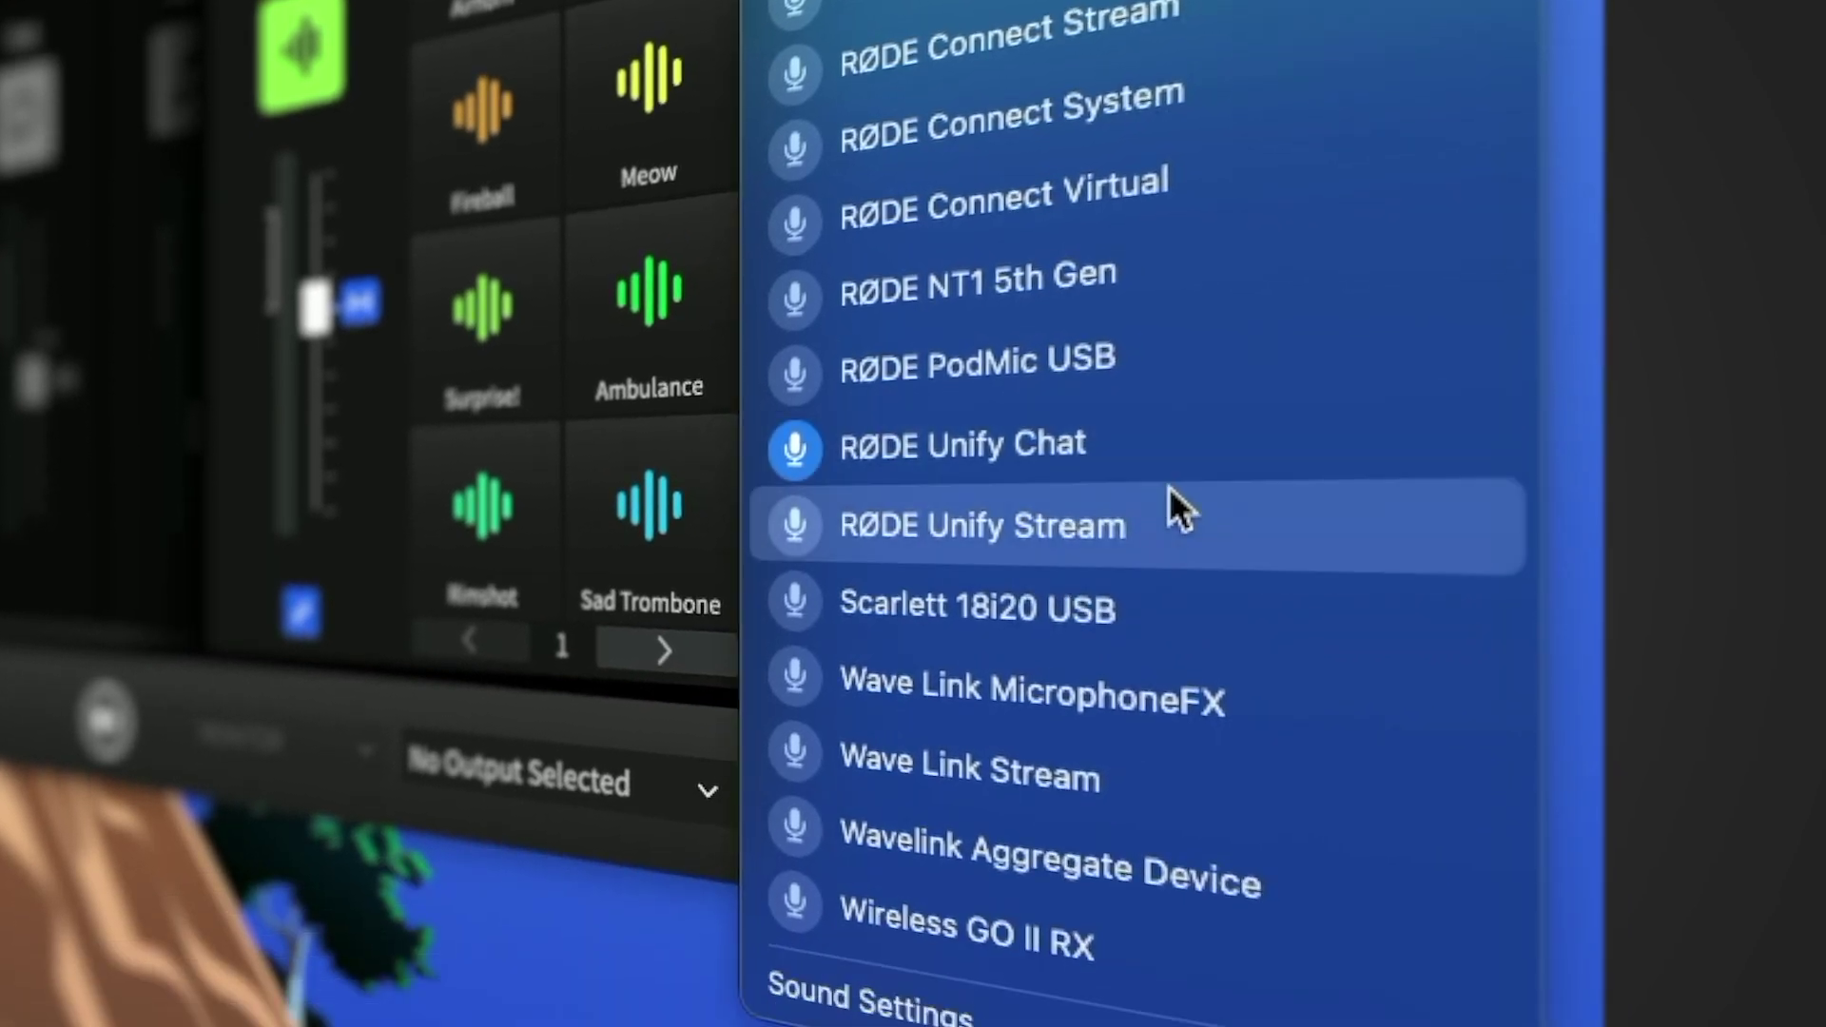
click(1168, 487)
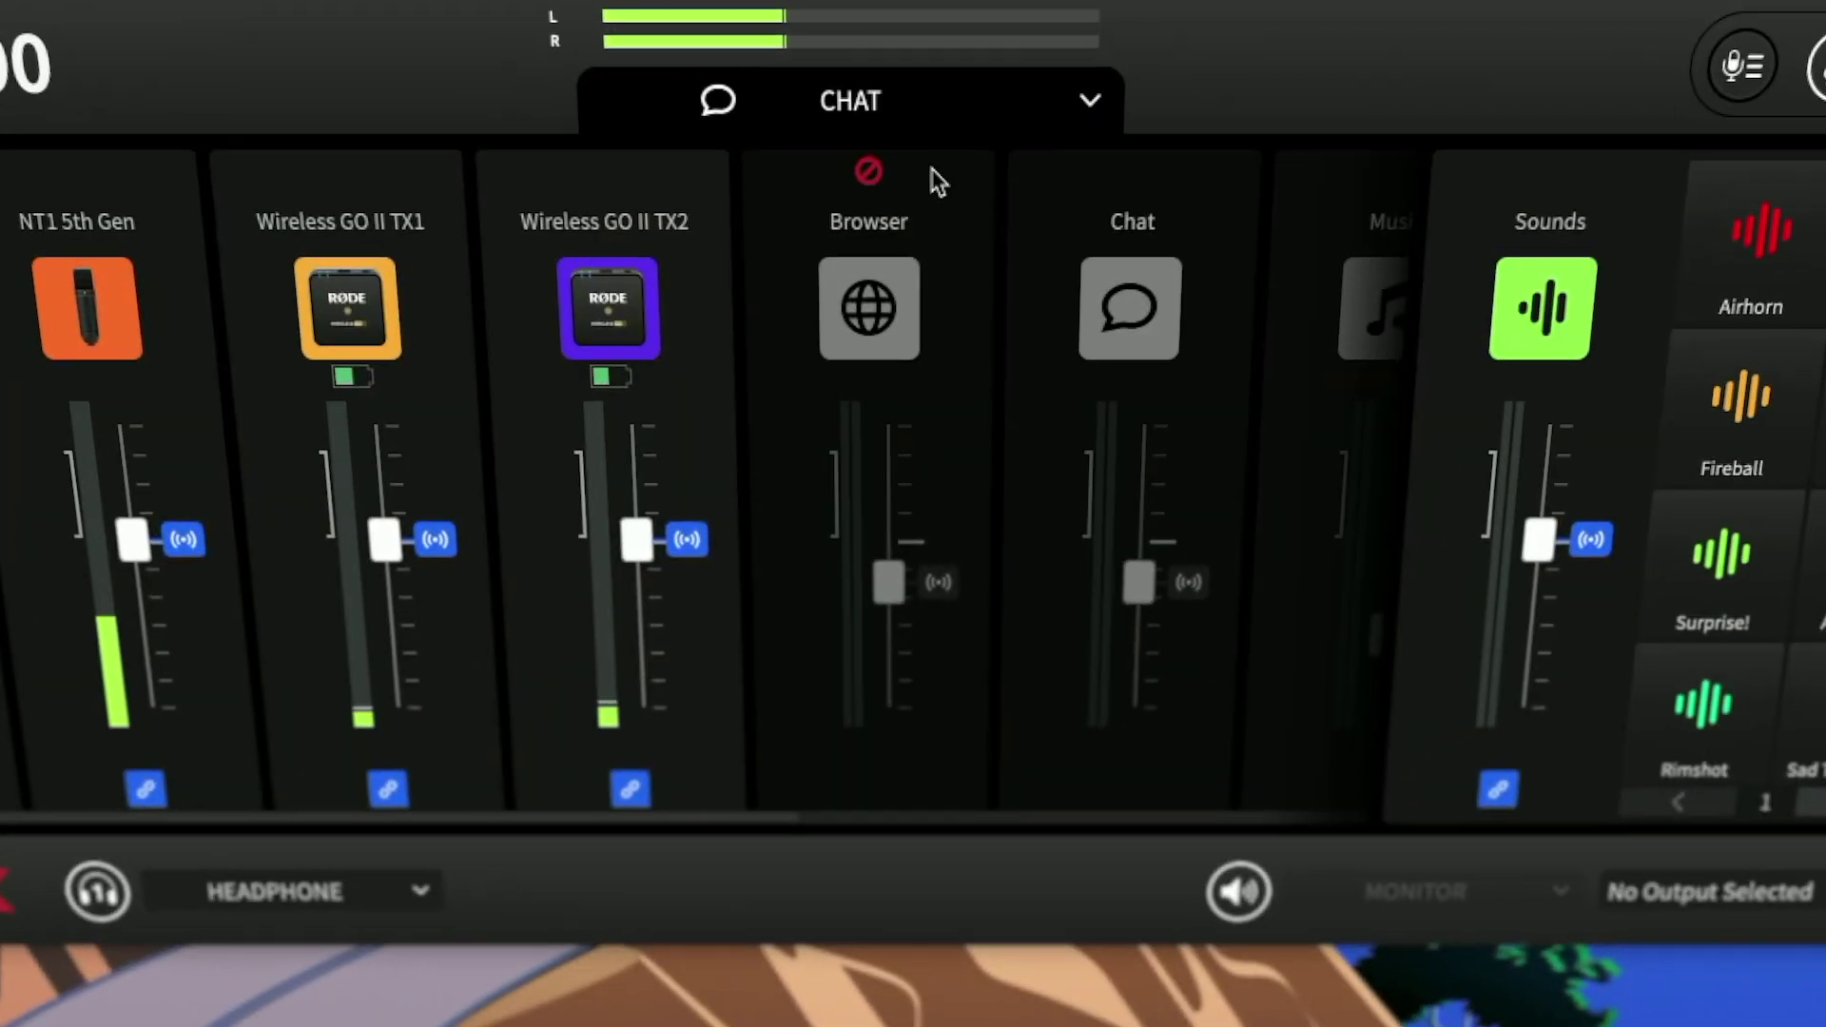
- Step the RØDE UNIFY mixer through further output mixes, including Recording and Headphone, to compare their channel levels
click(930, 233)
click(920, 353)
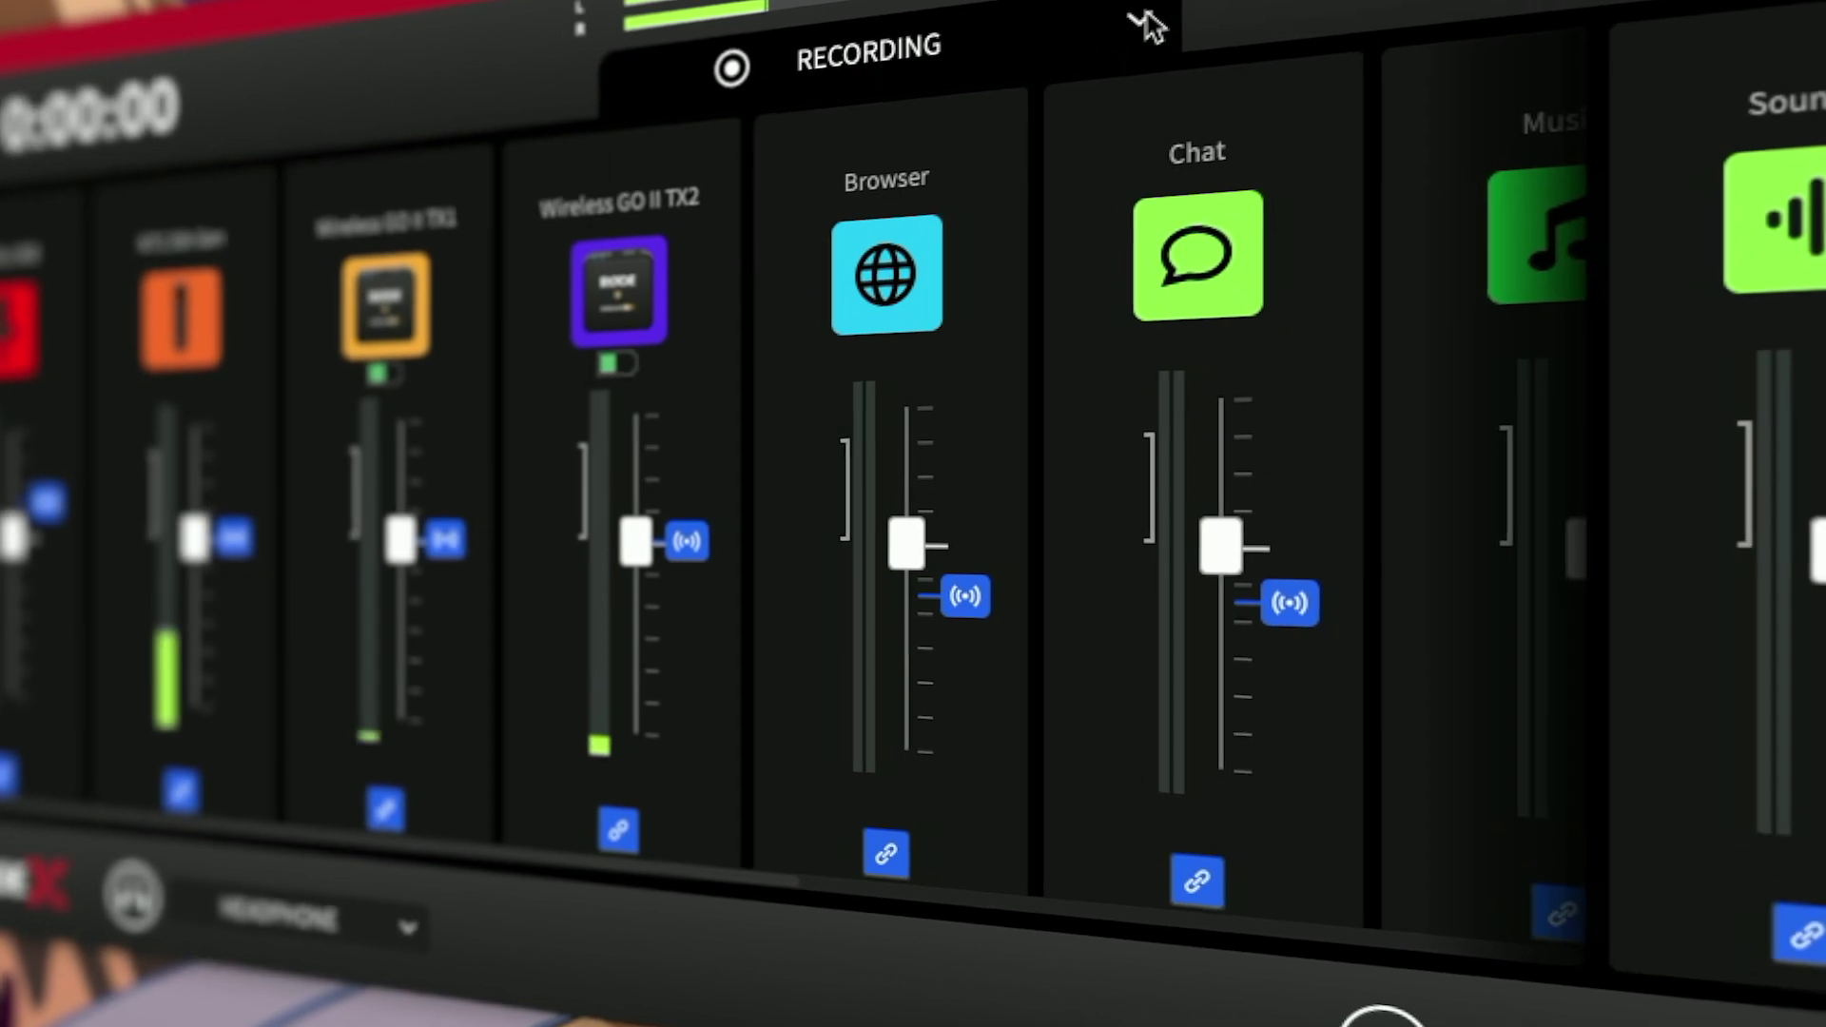
click(1054, 11)
click(1071, 180)
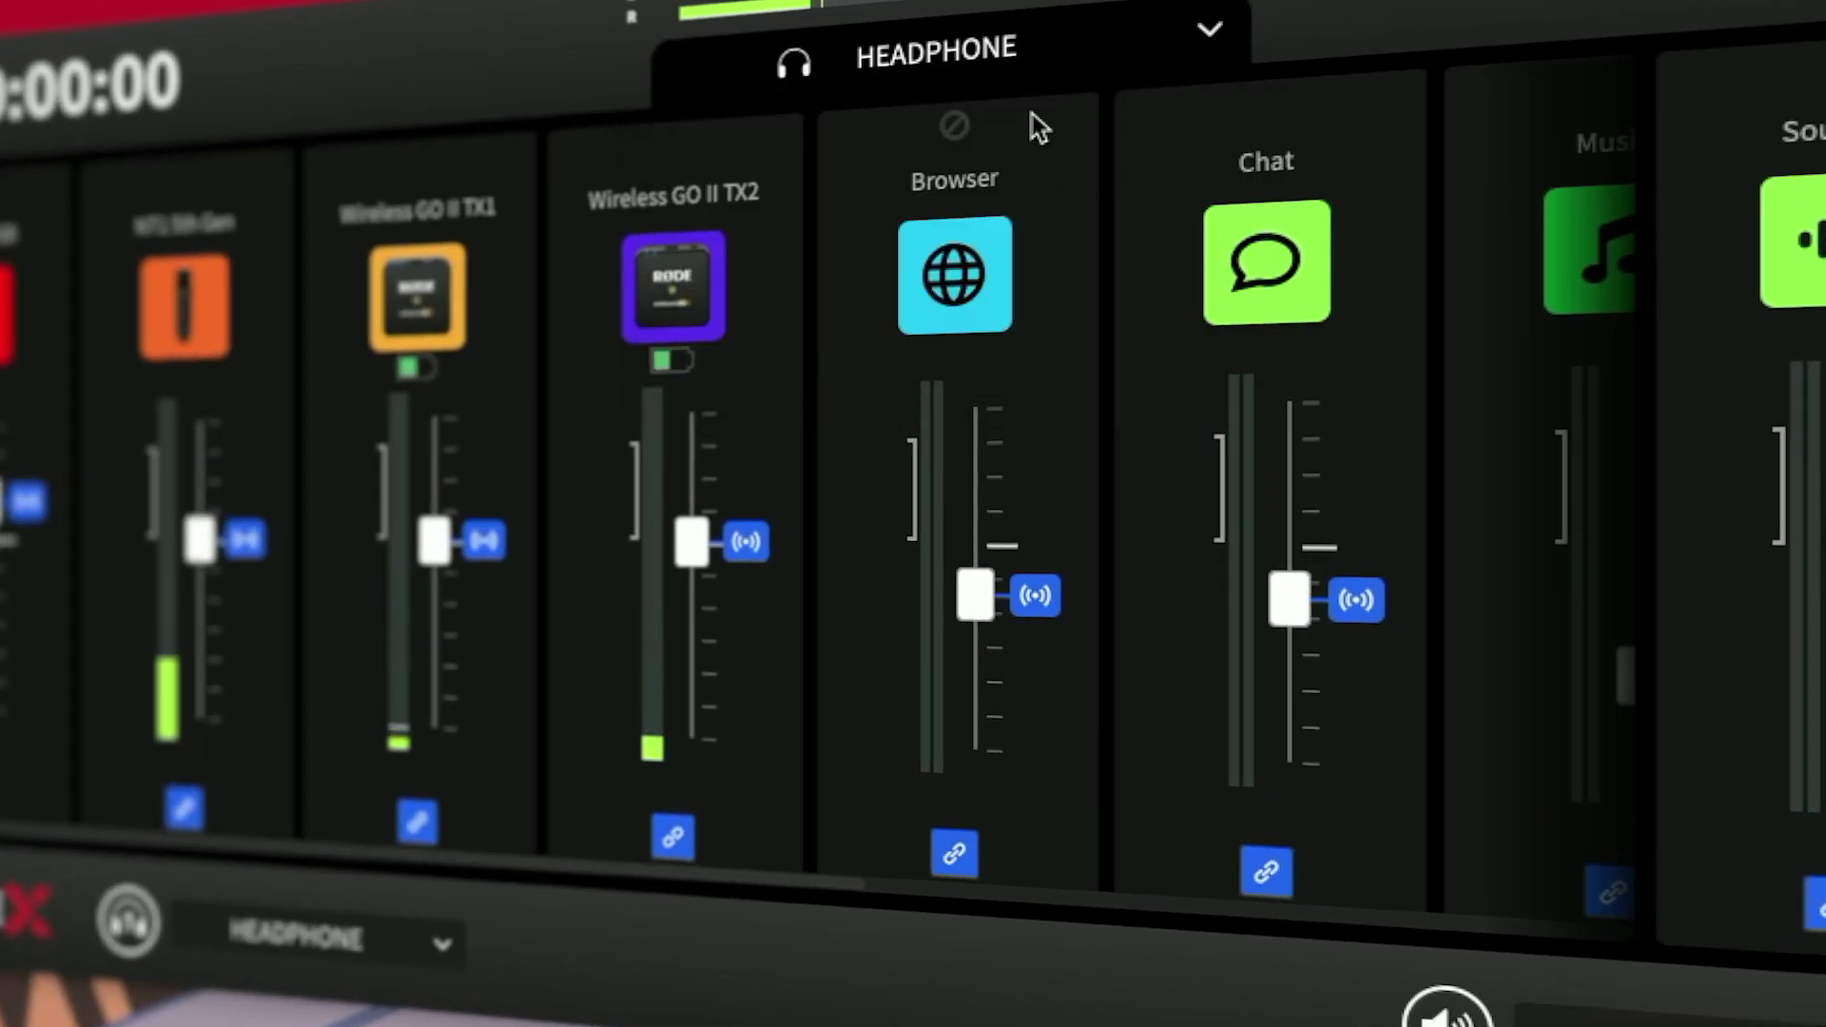
click(1134, 21)
click(1103, 458)
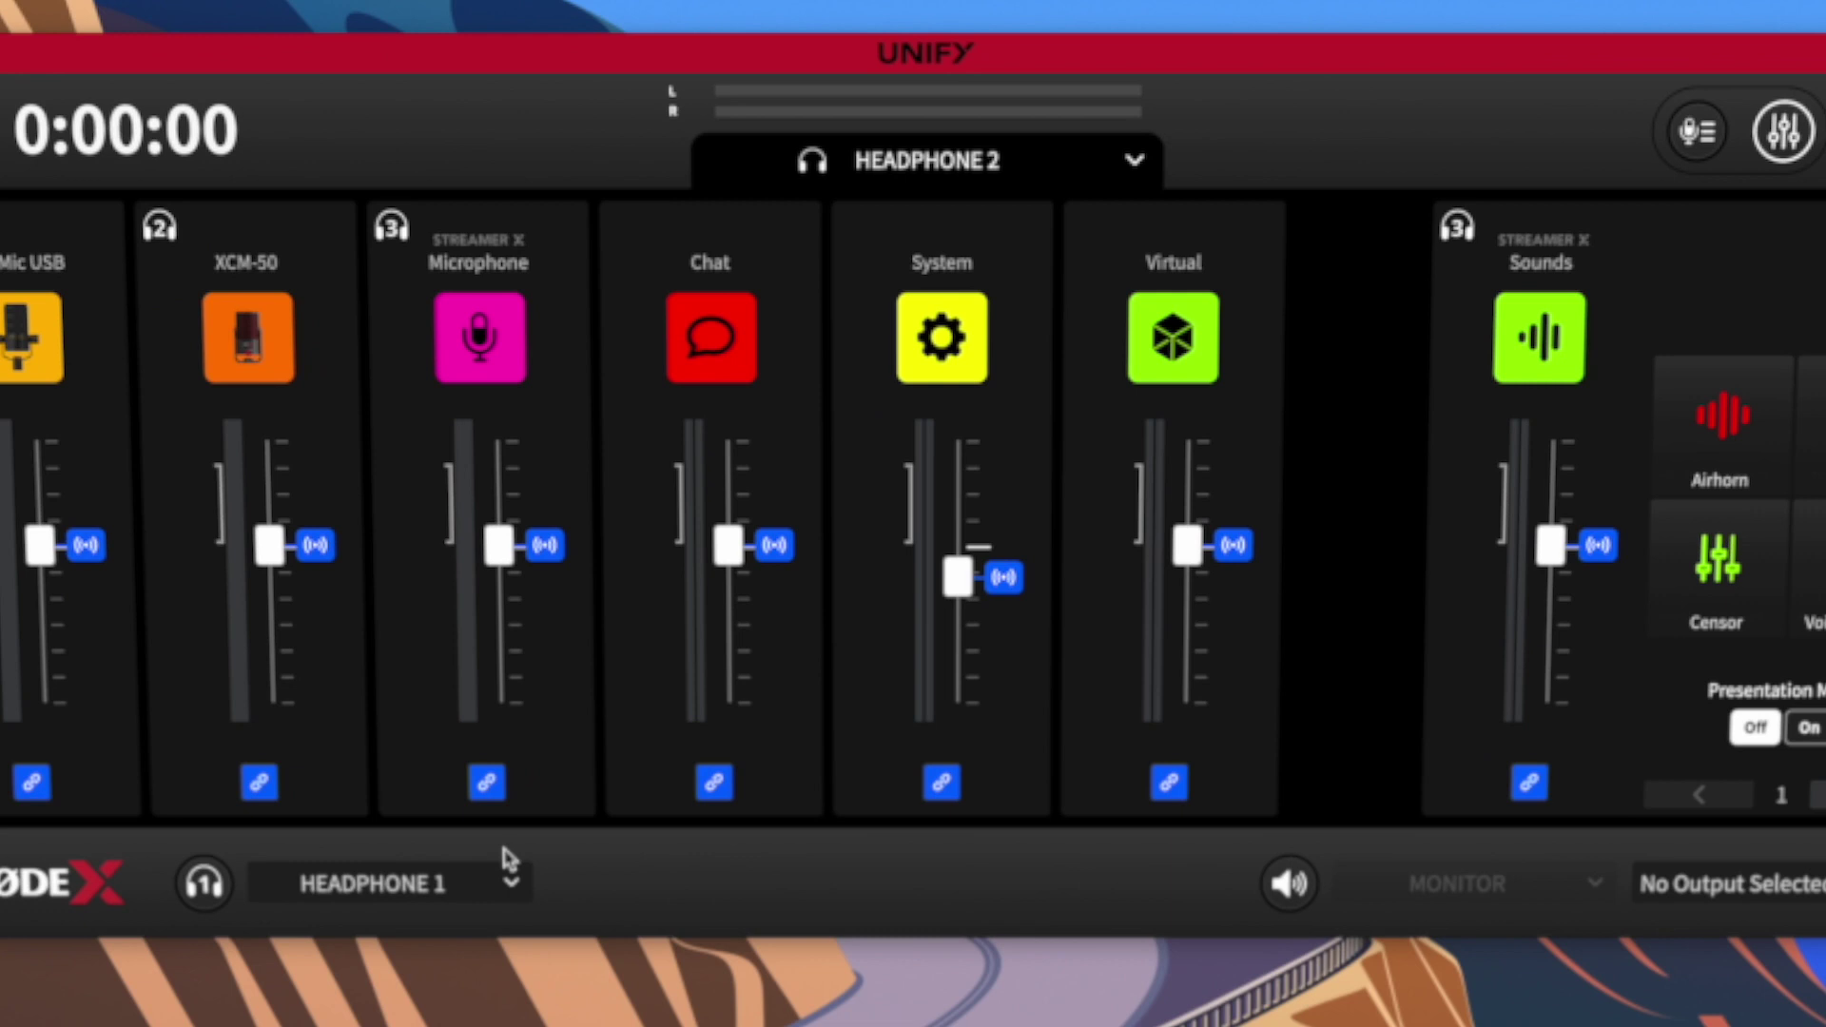
- Look over the mixes available for the Headphone 1 output and the mixer's list of output mixes
click(303, 946)
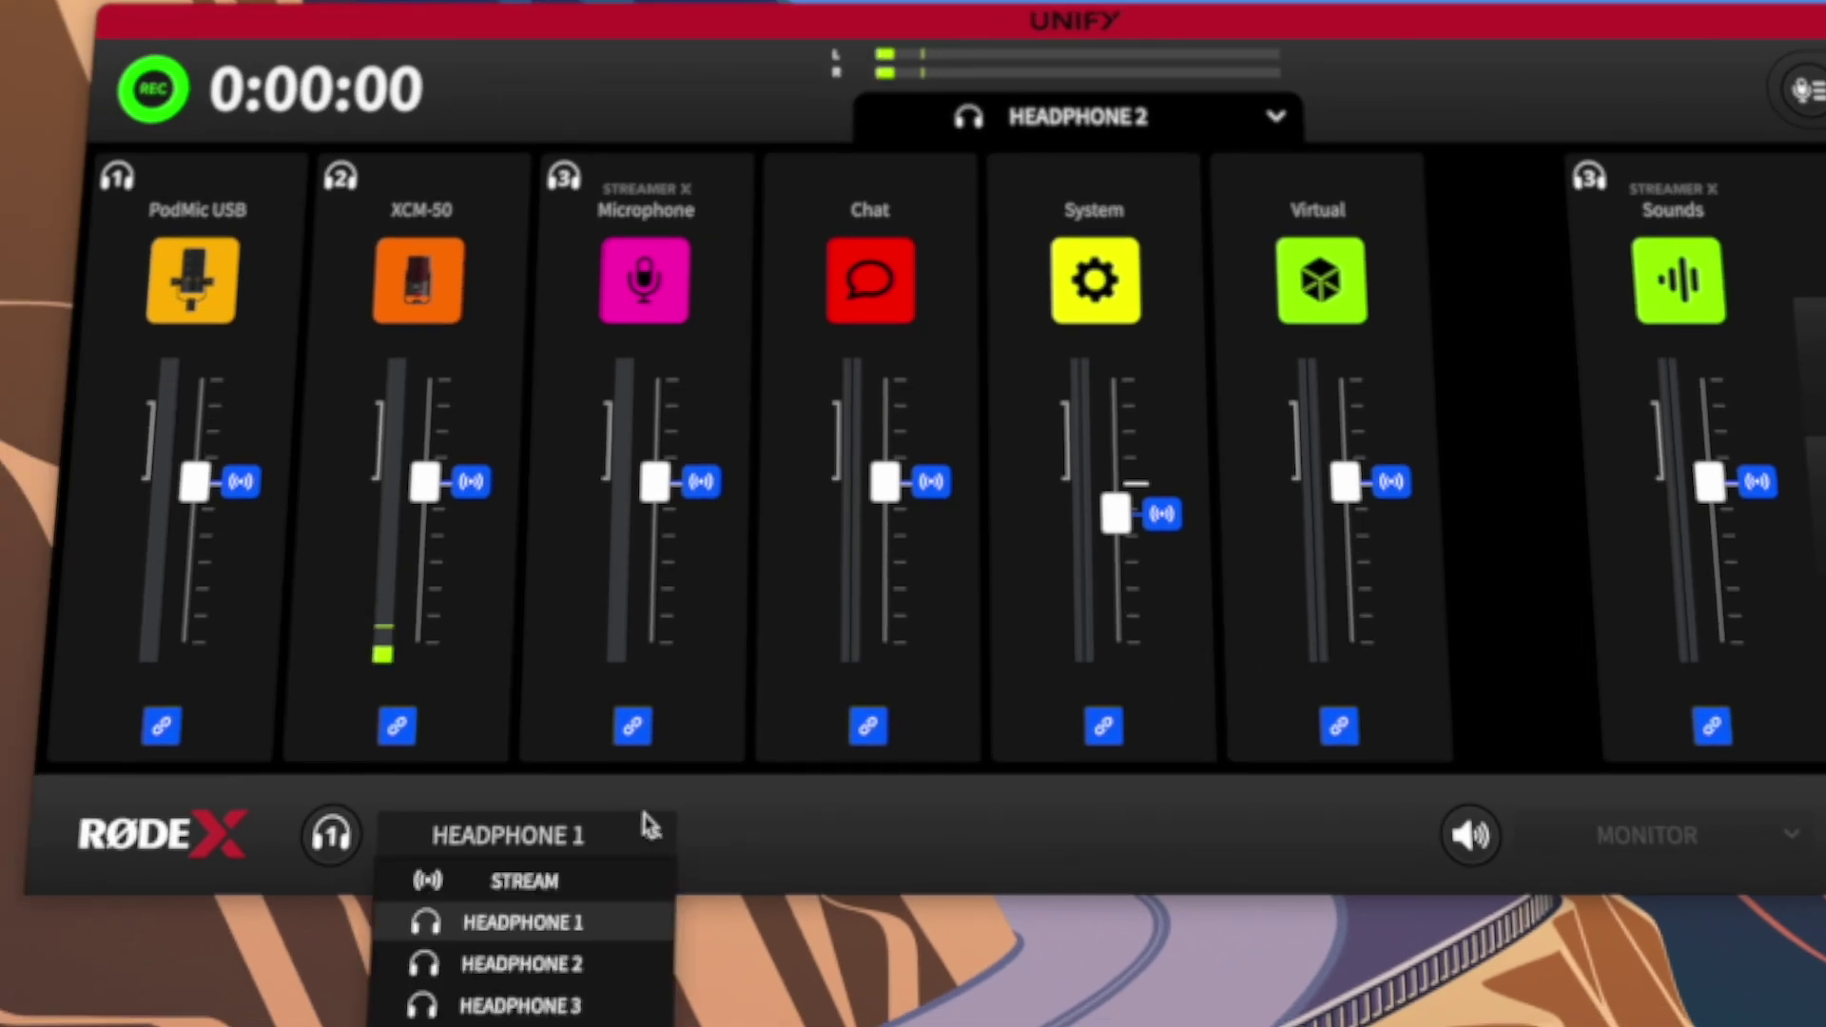
click(573, 918)
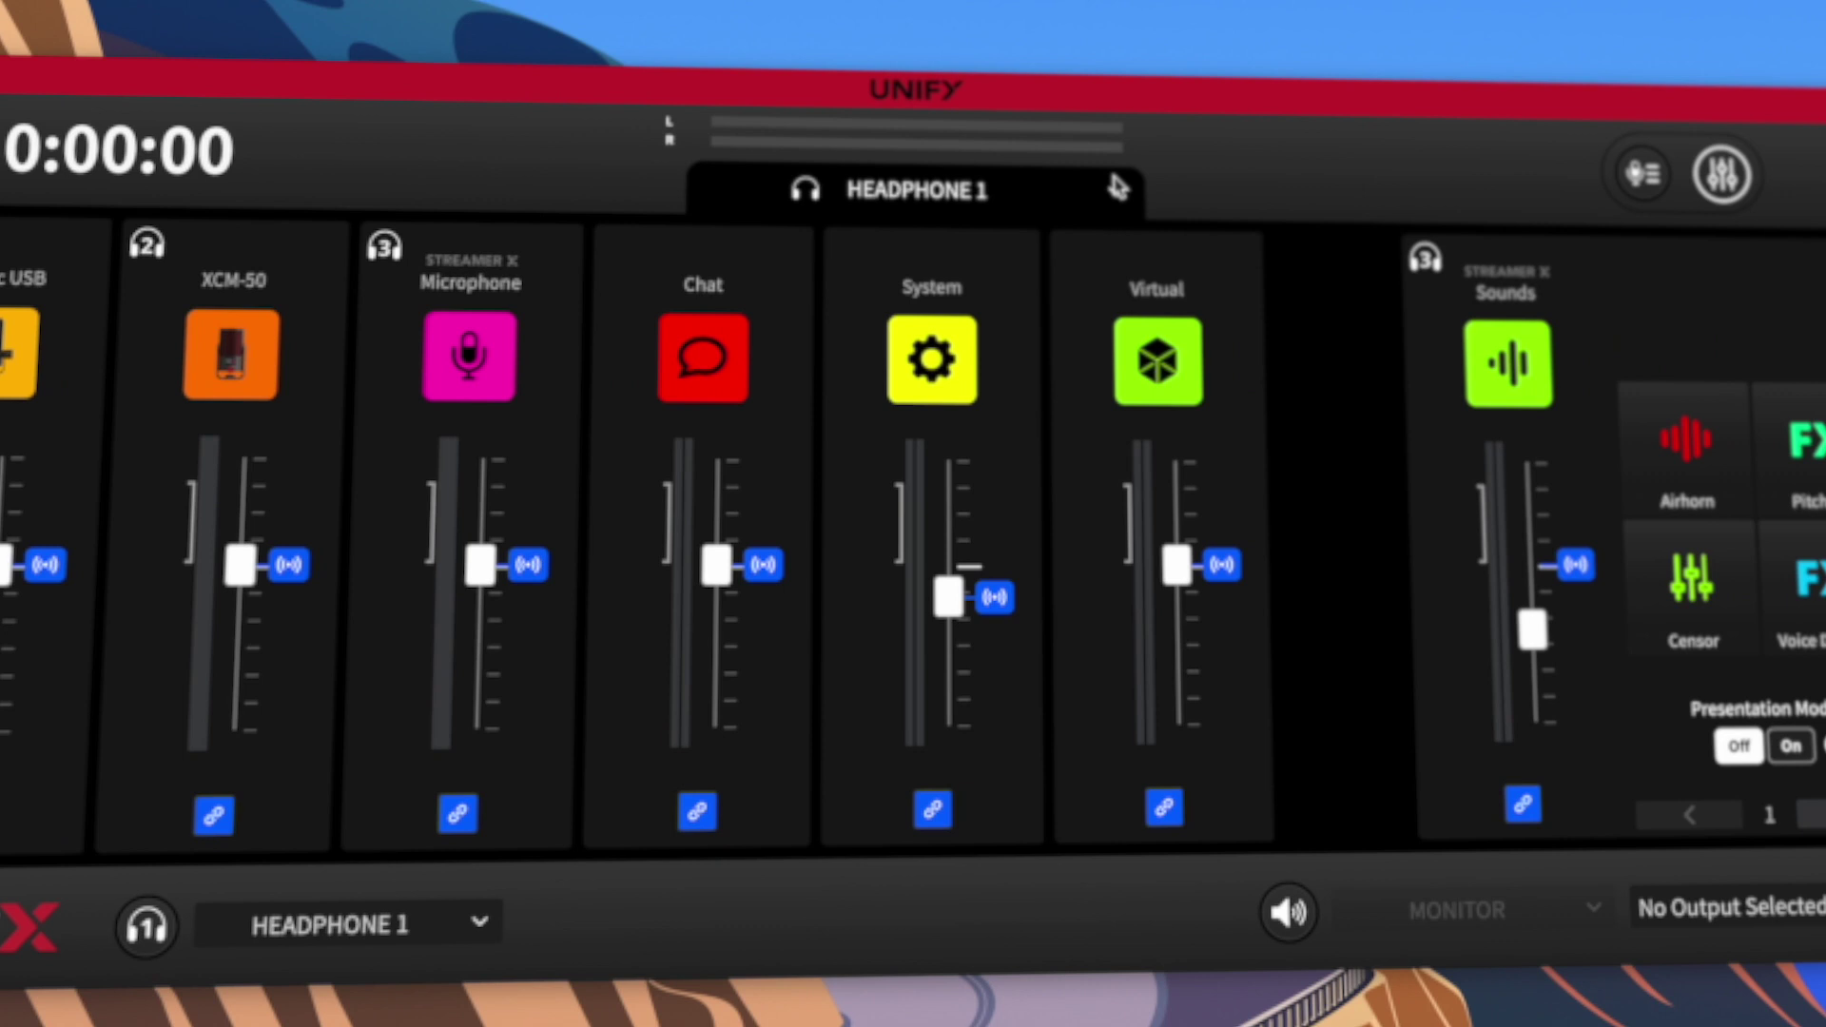
click(1477, 206)
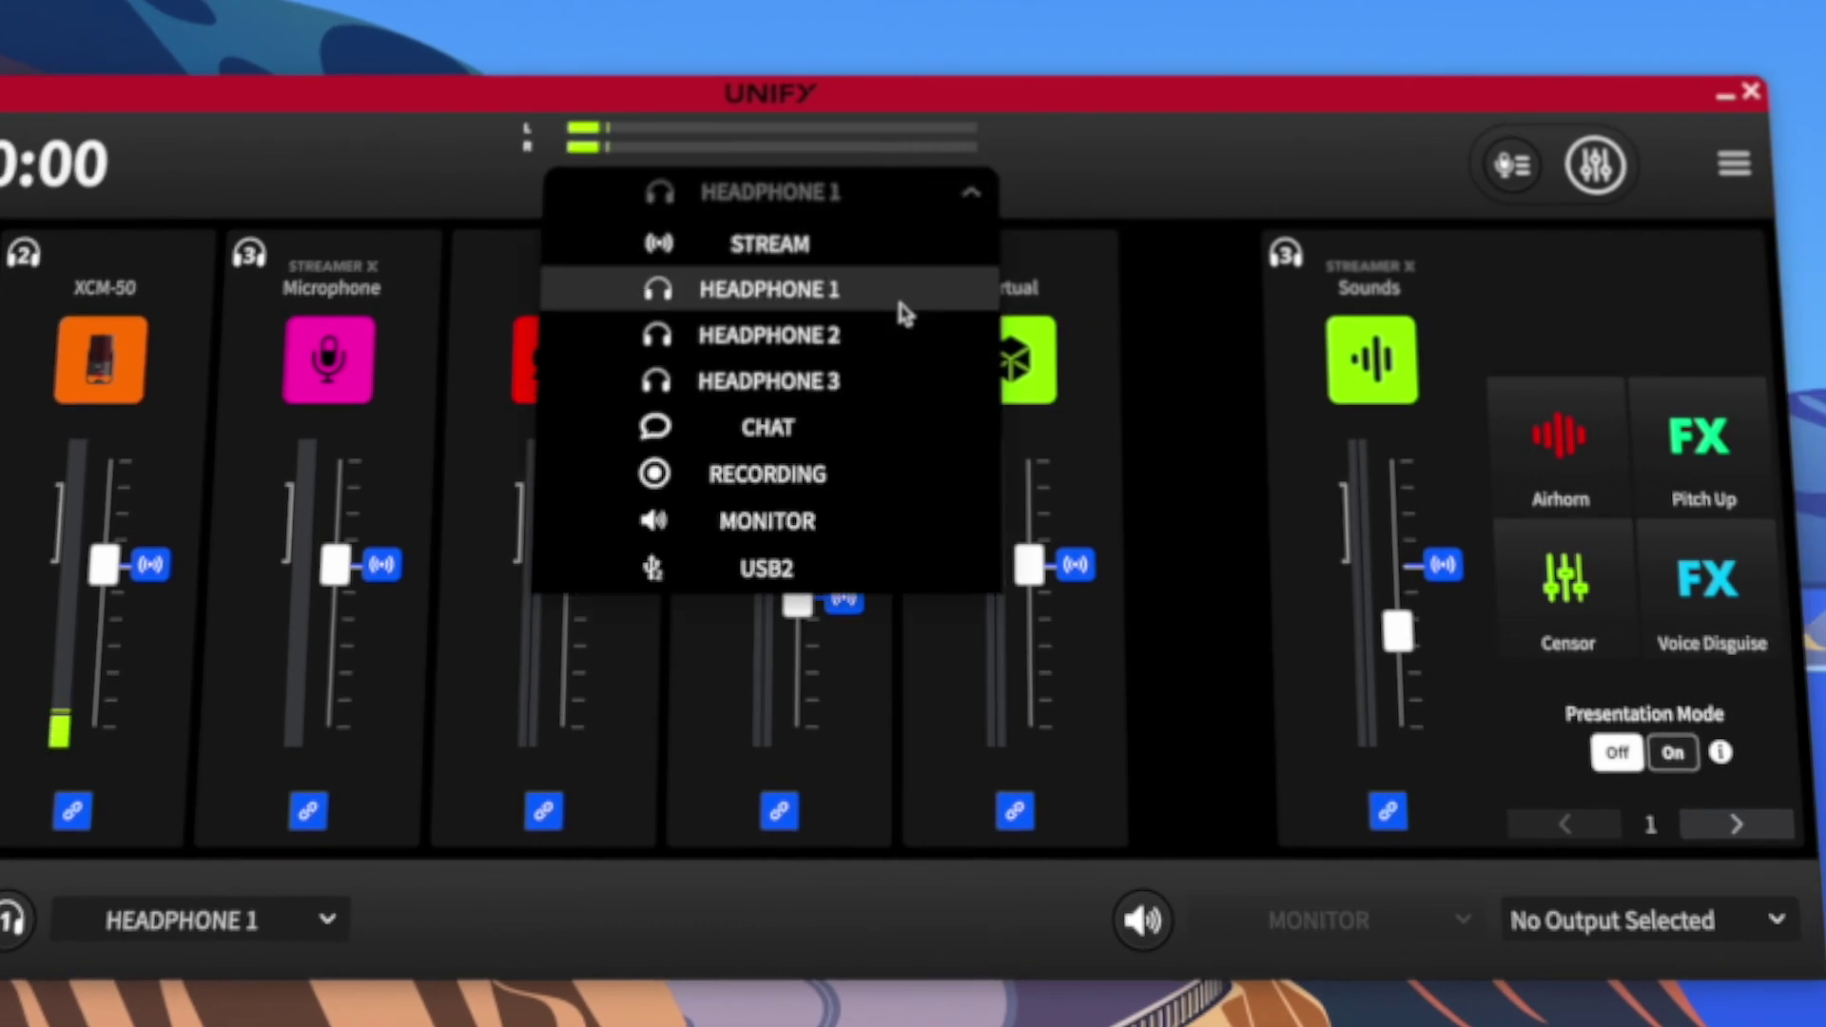
click(889, 328)
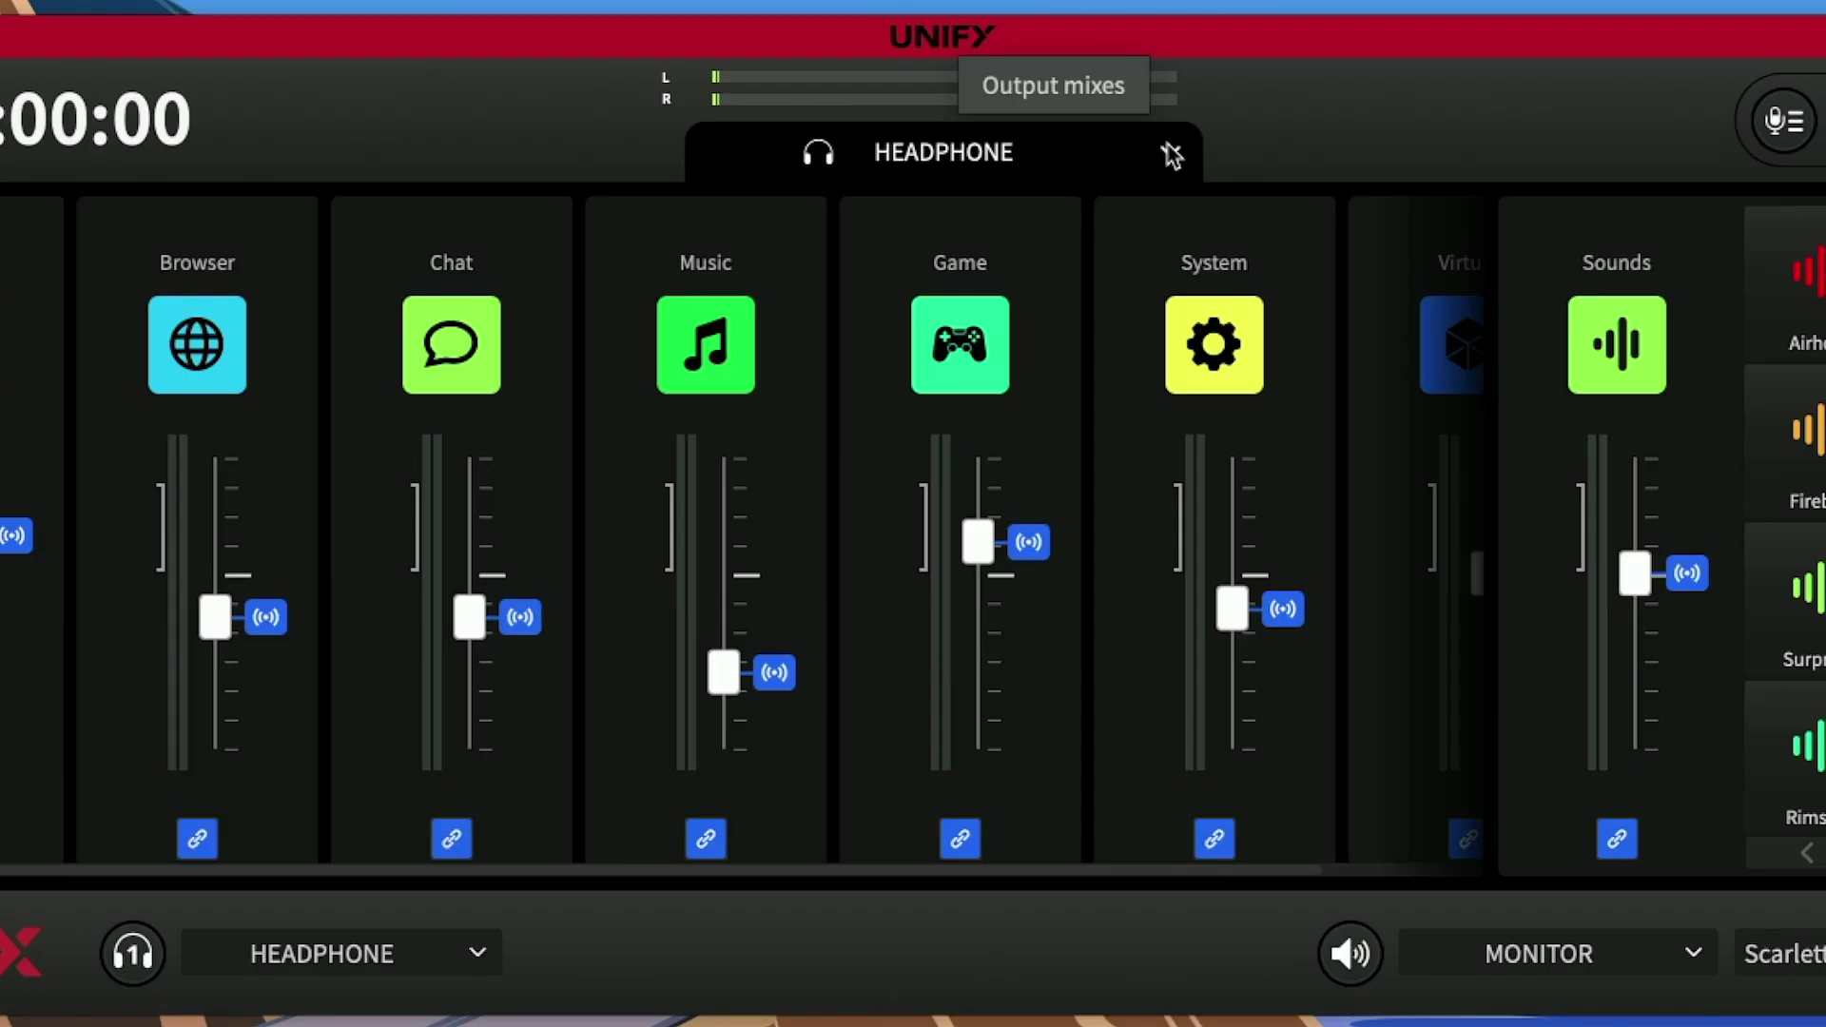
- Switch the mixer to the Monitor mix and toggle the mute state of the headphone and monitor outputs
click(1171, 155)
click(1062, 421)
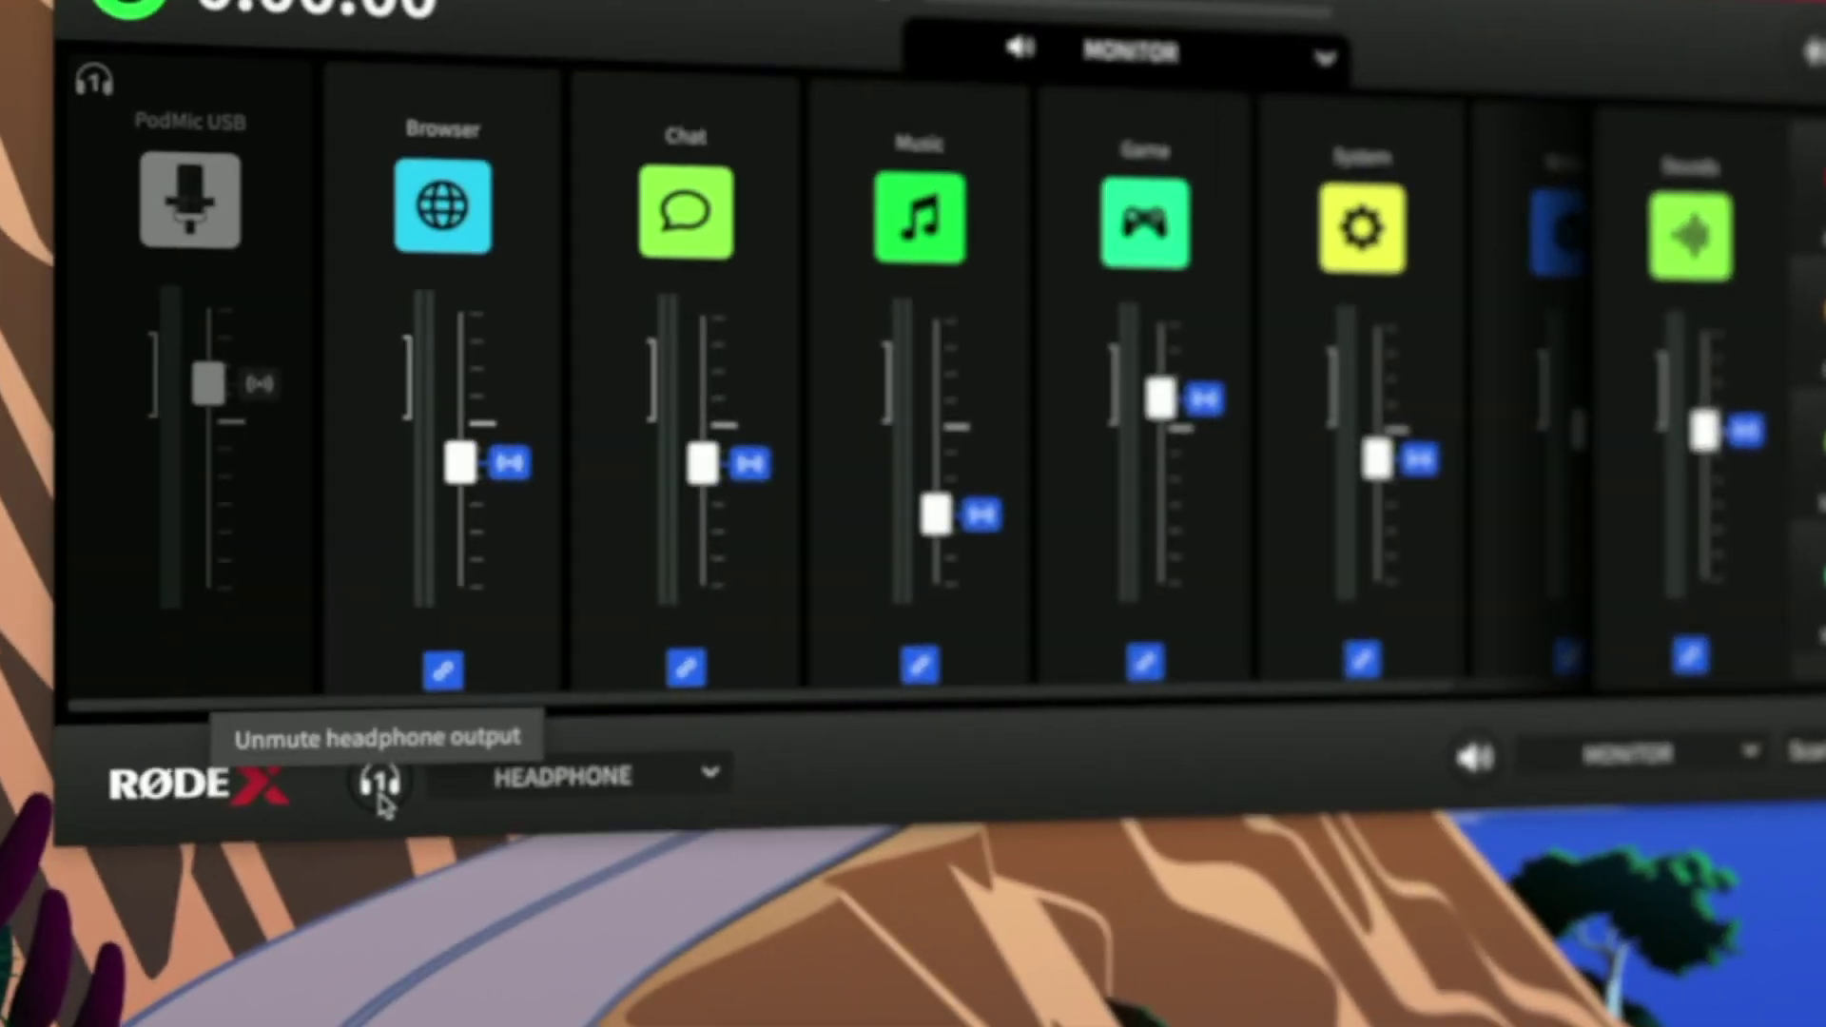
click(451, 671)
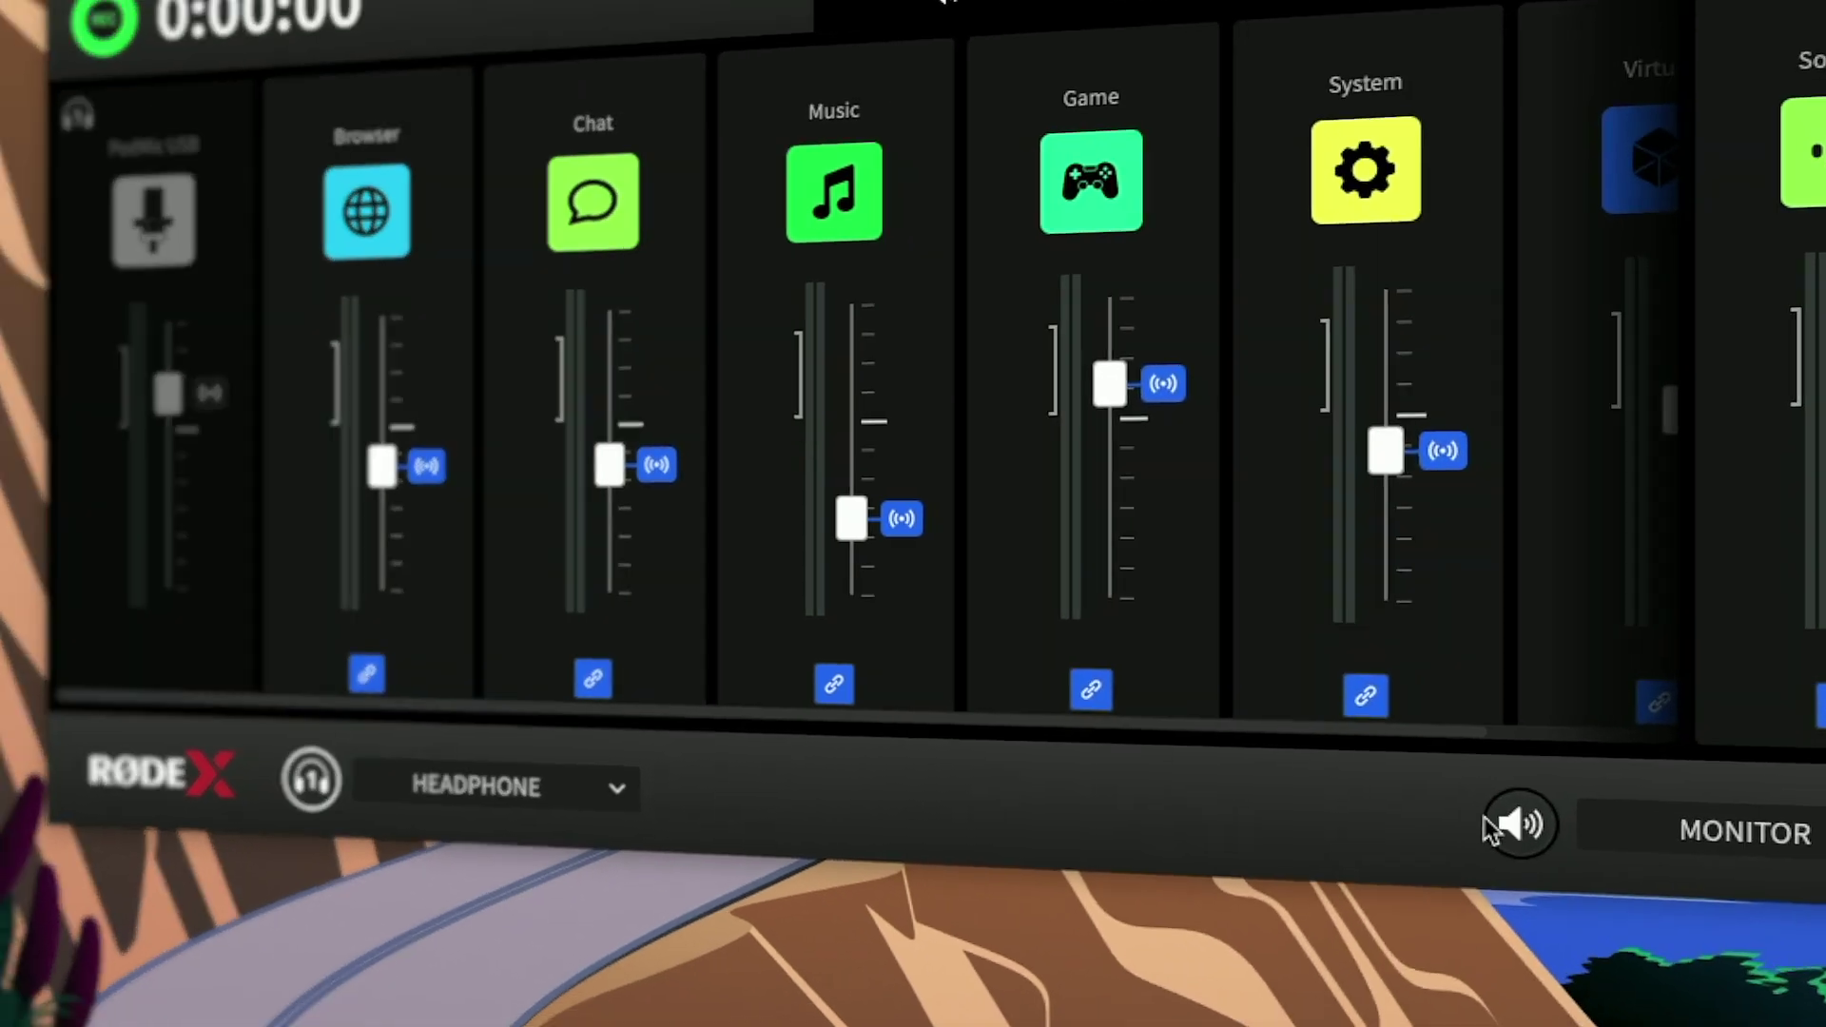
click(1546, 789)
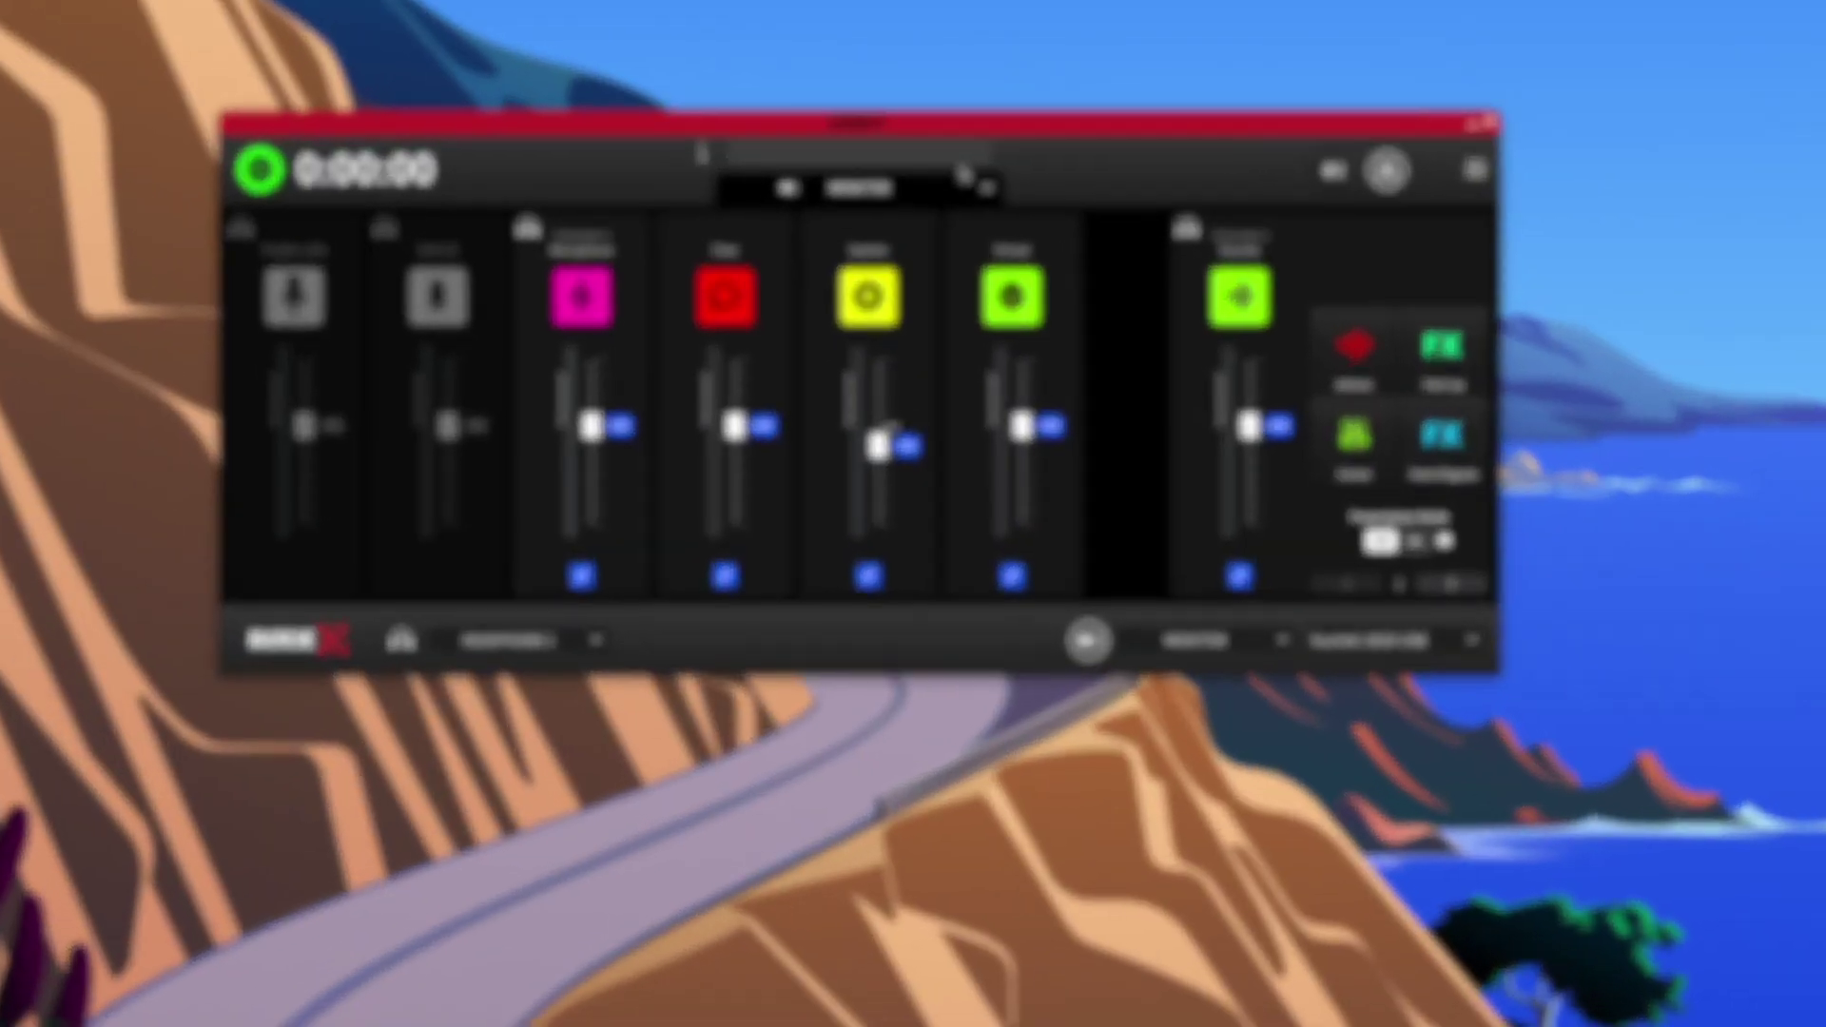
- Check which mixes can be routed to the headphone output and to the monitor output
click(908, 264)
click(982, 168)
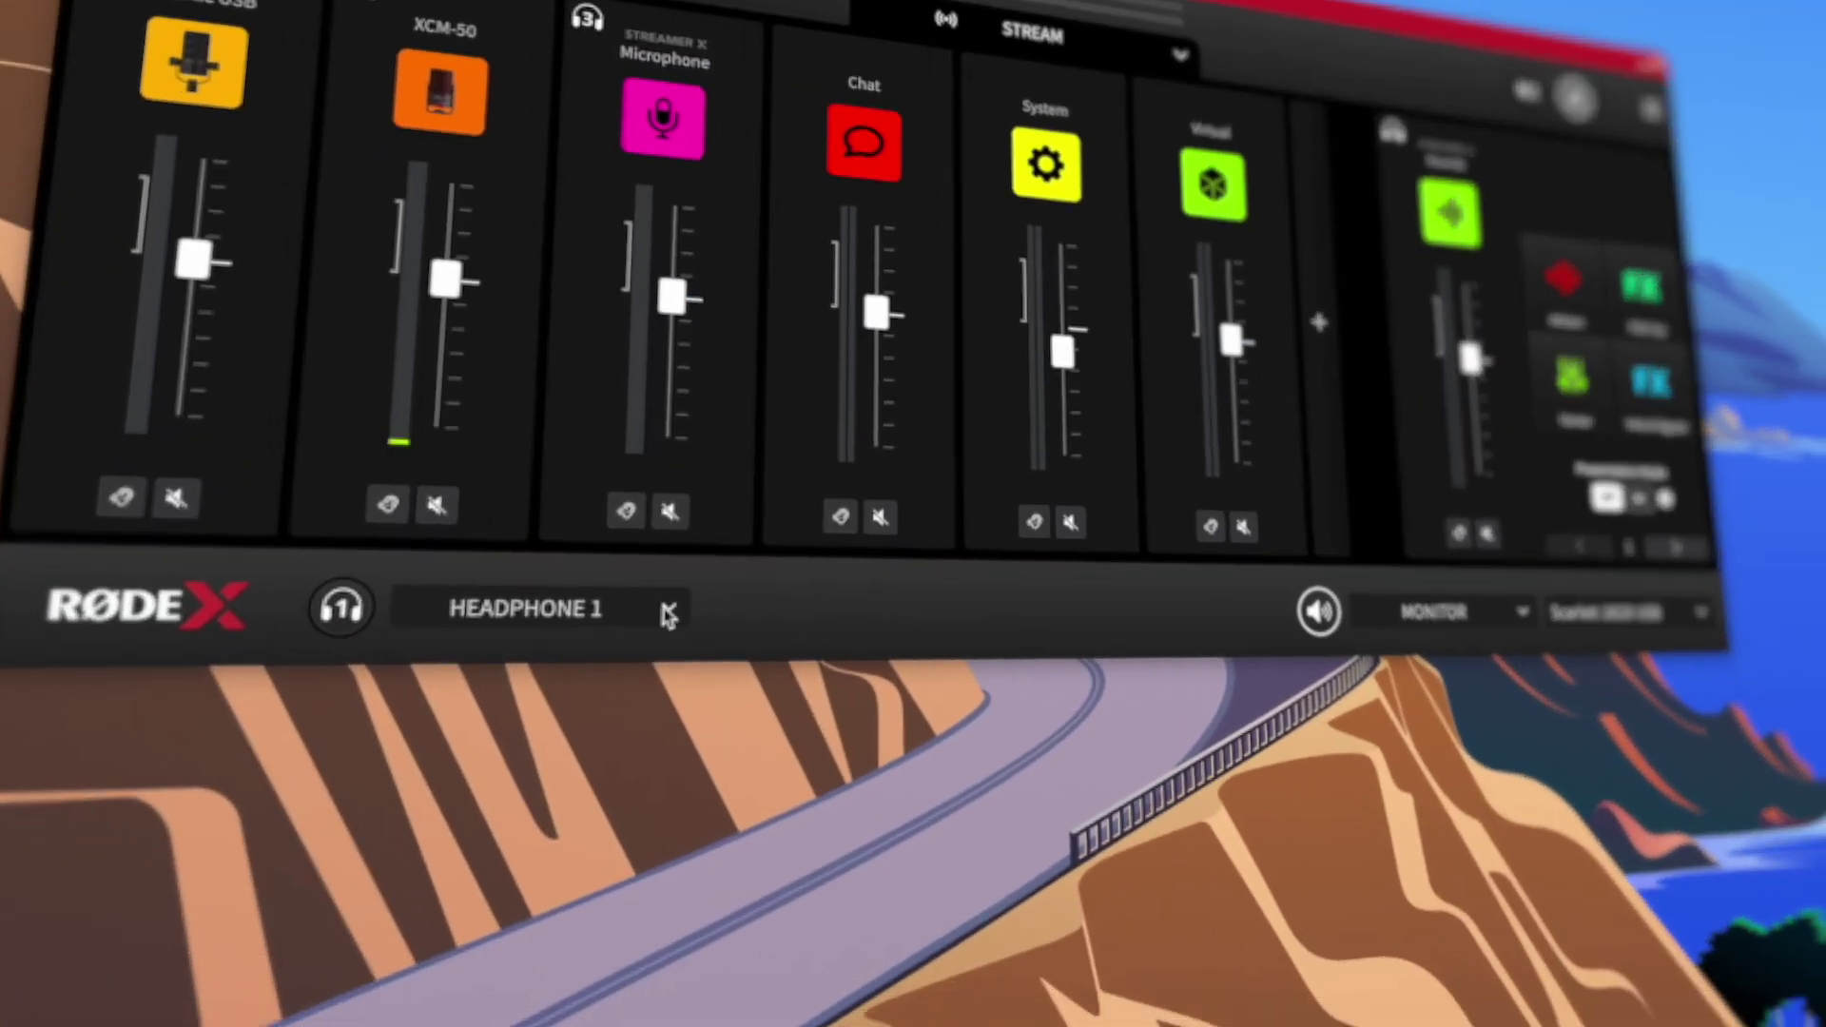
click(669, 616)
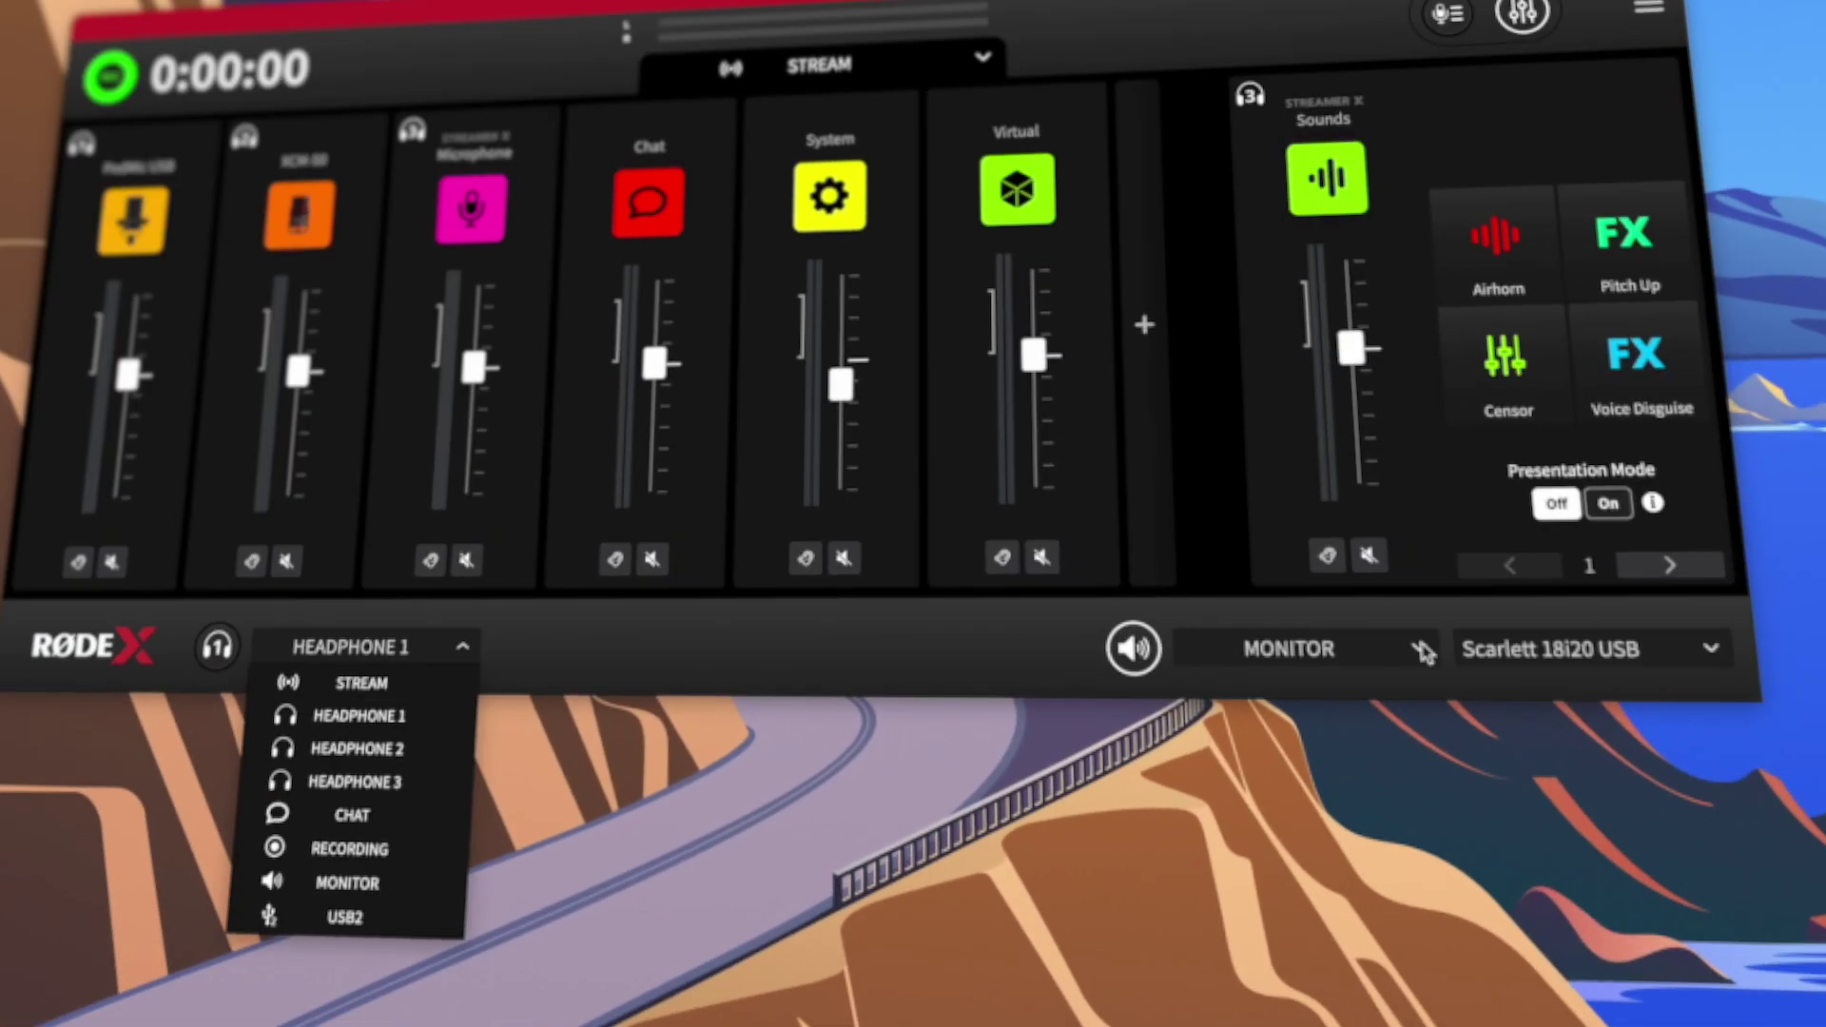
click(1520, 612)
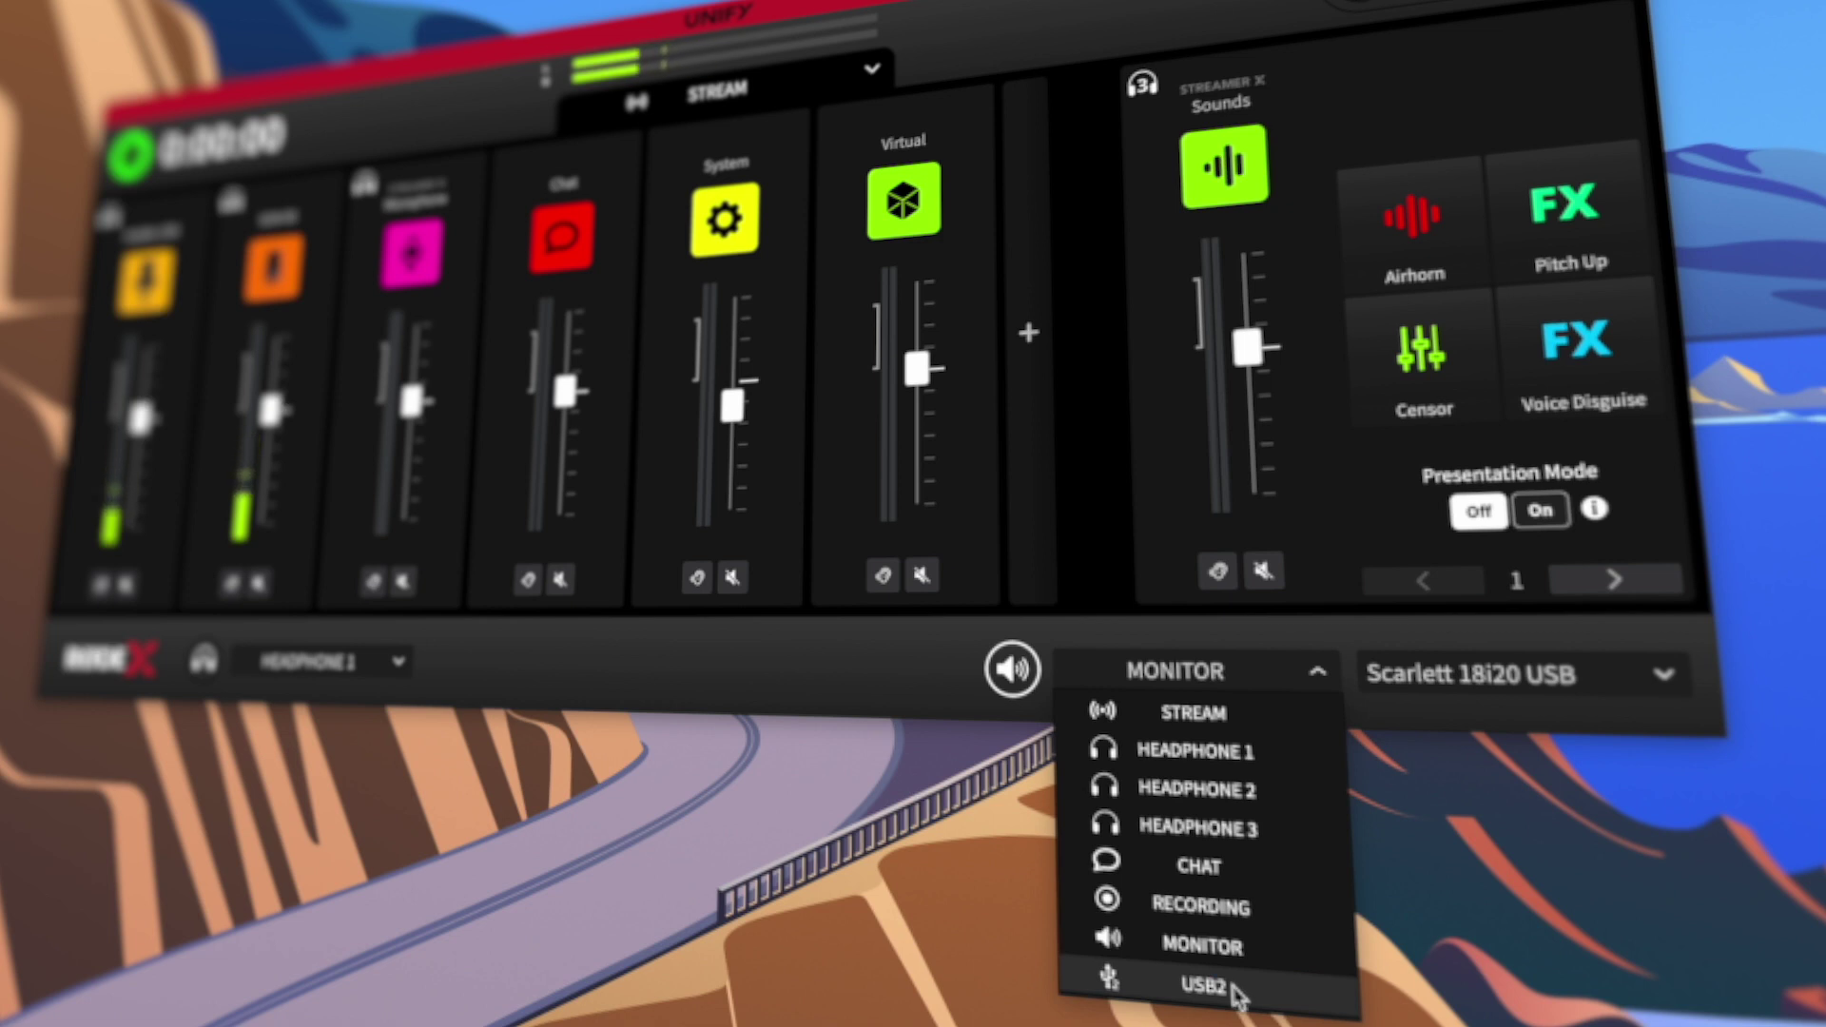
- Switch the mixer to the Chat mix and on to another output mix to compare their channels
click(723, 90)
click(956, 325)
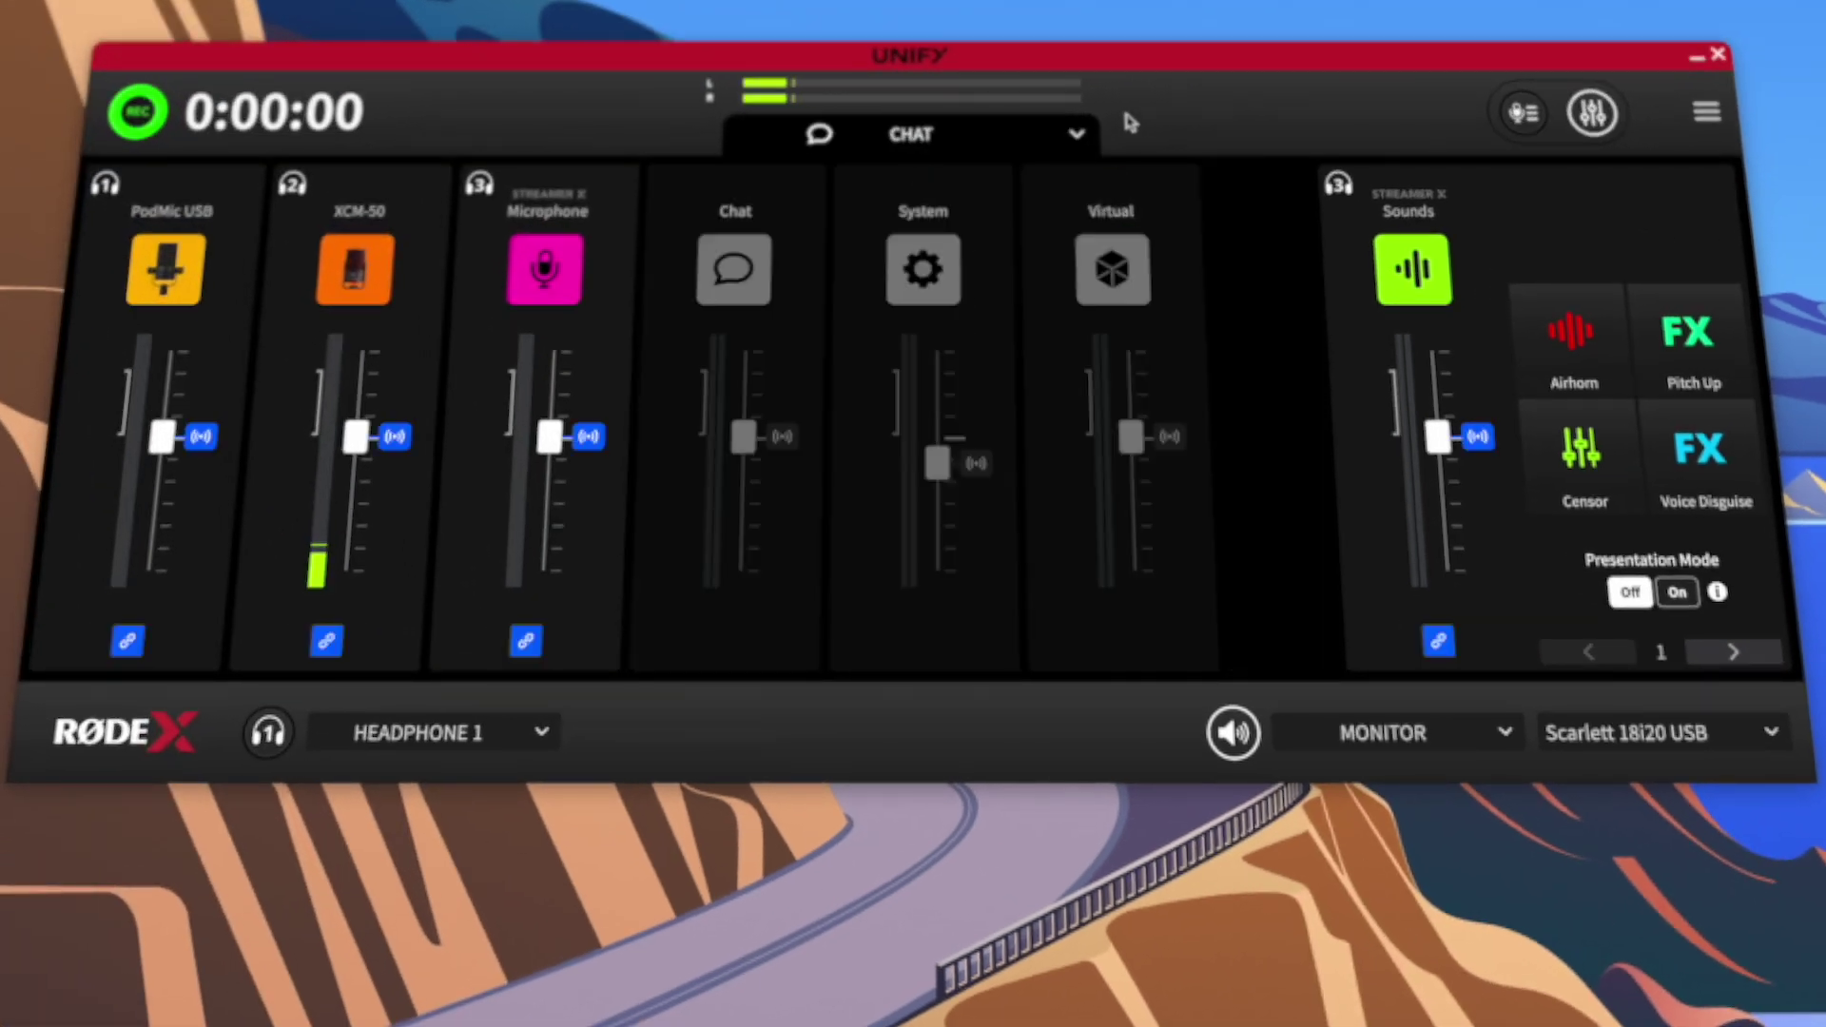
click(1063, 138)
click(940, 404)
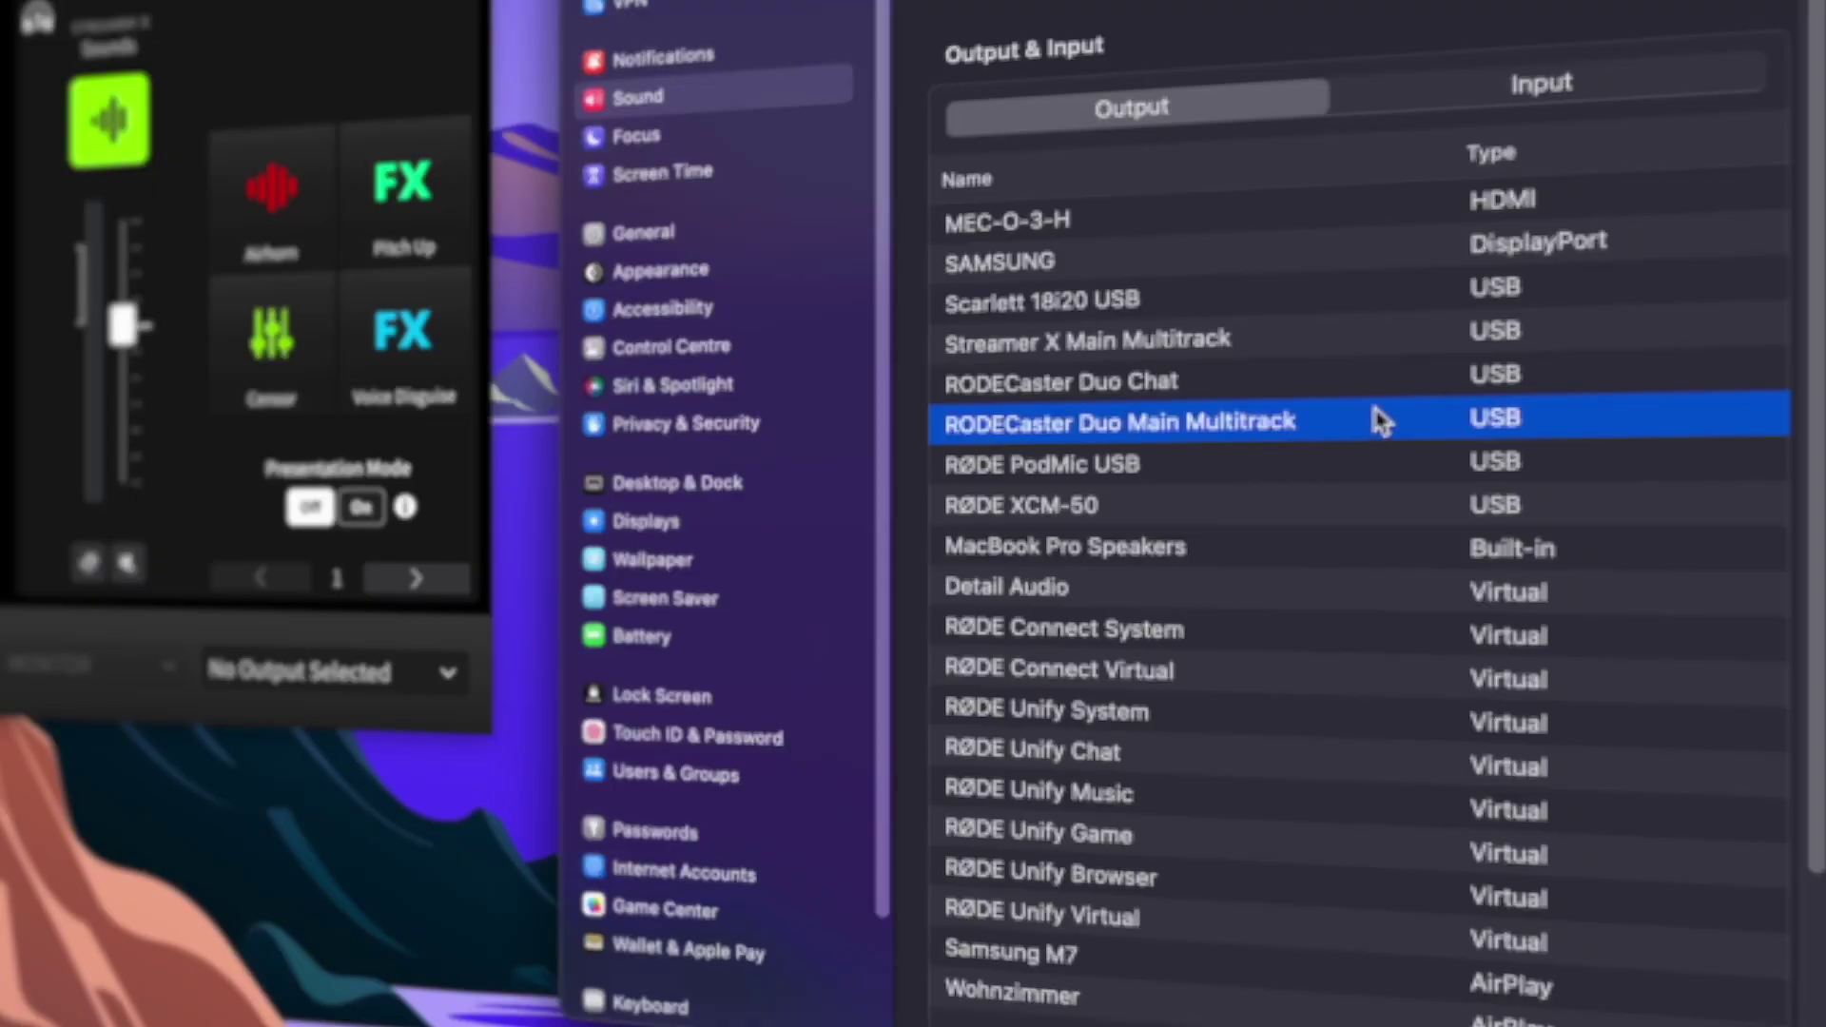
- Select RODECaster Duo Main Multitrack as the input device in the macOS Sound settings
click(1476, 95)
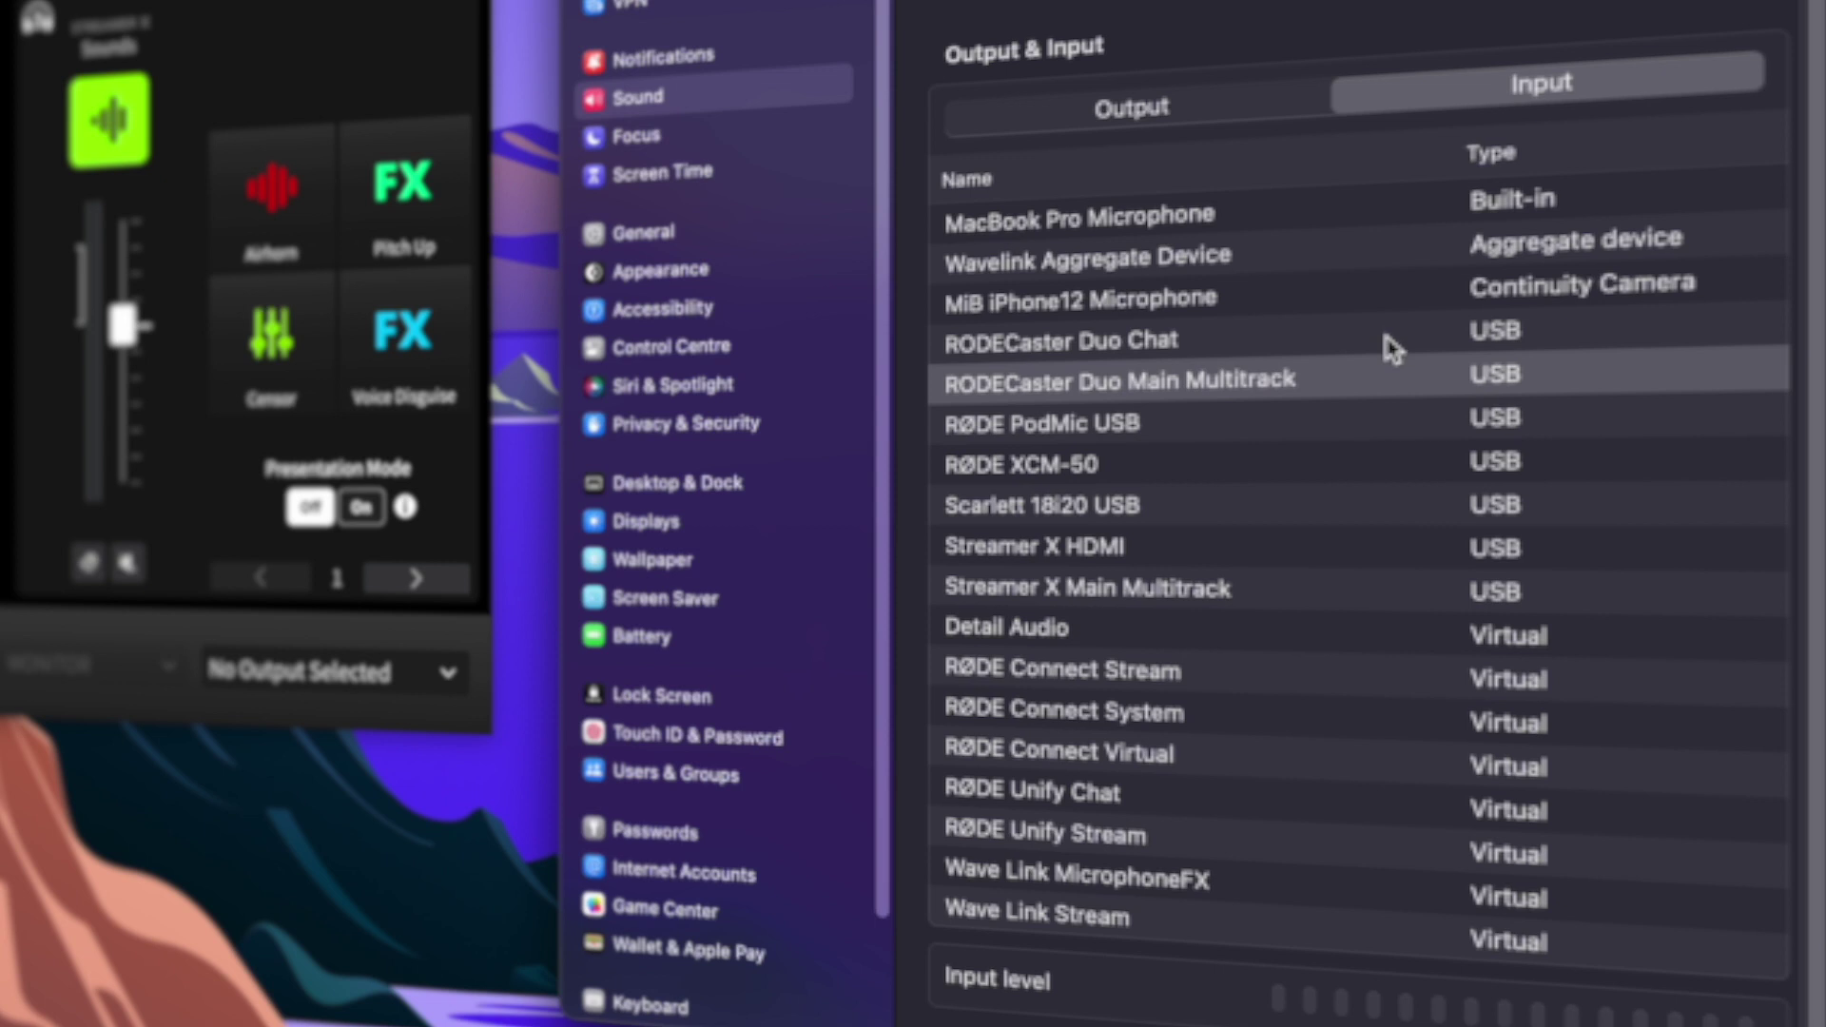
click(1392, 386)
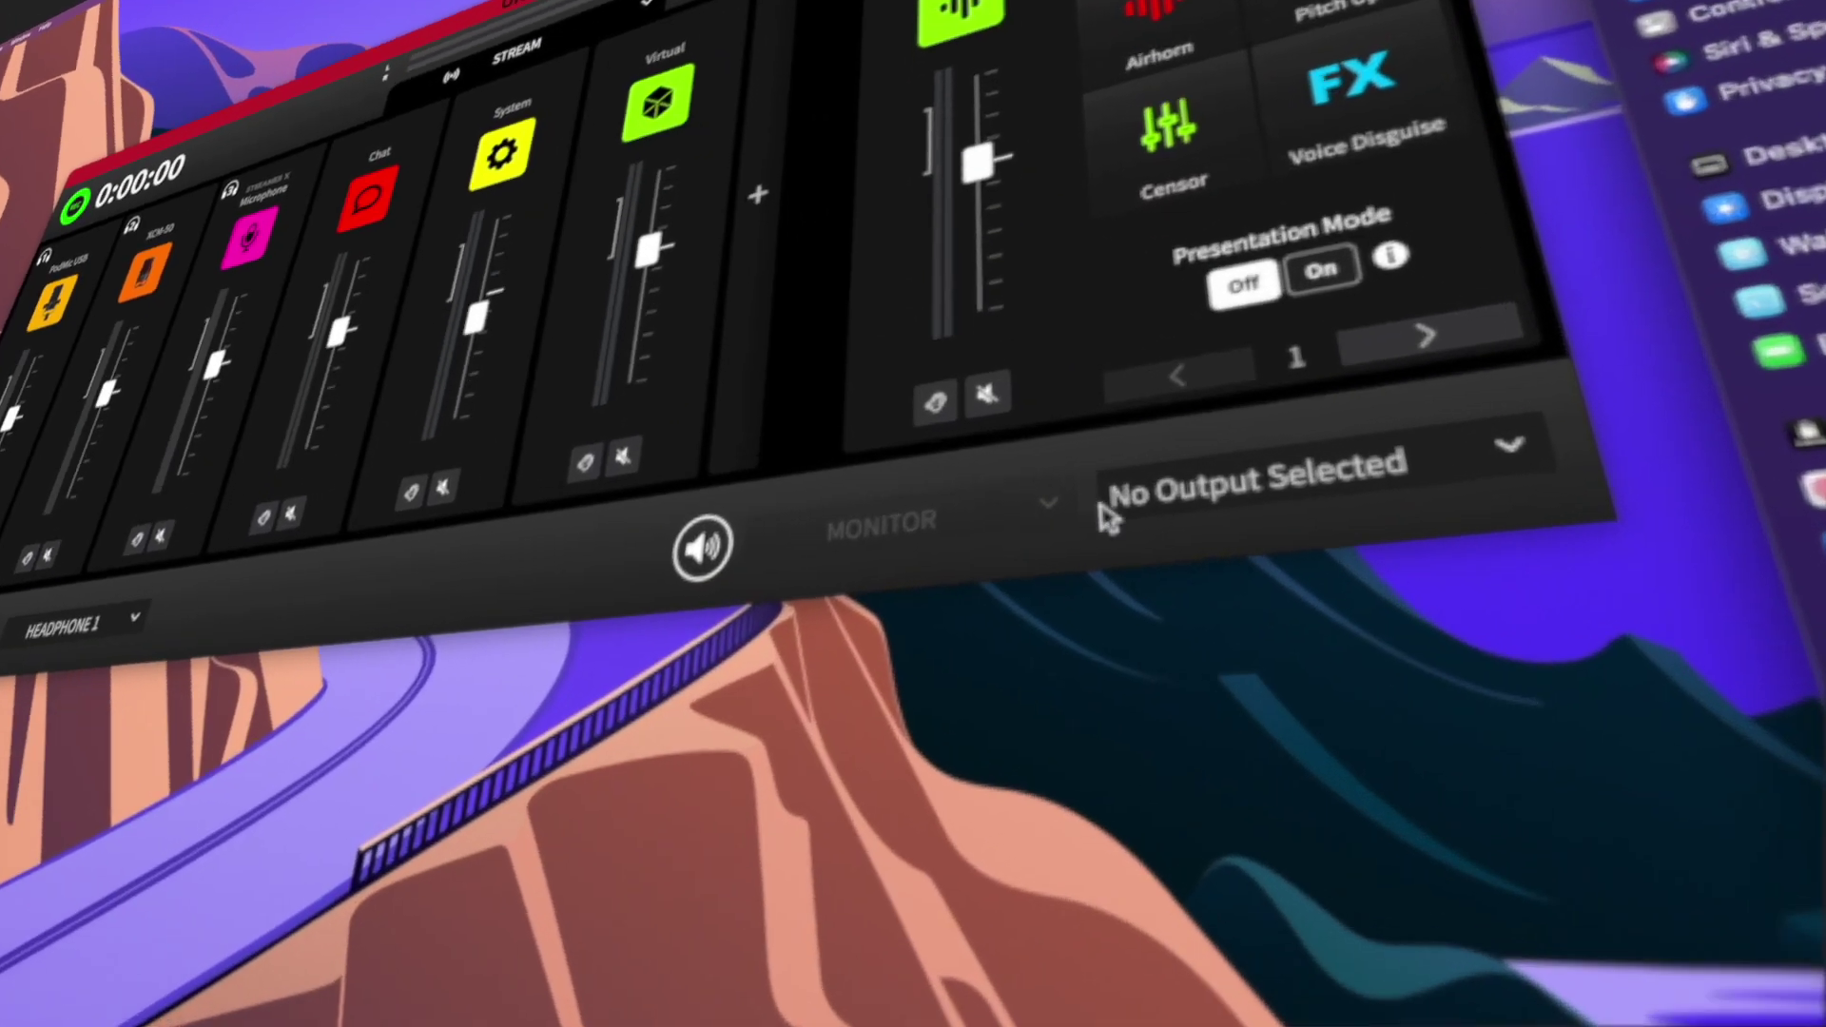
- Set RODECaster Duo Main Multitrack as the monitor output device in UNIFY and look over the mixes available for it
click(1170, 595)
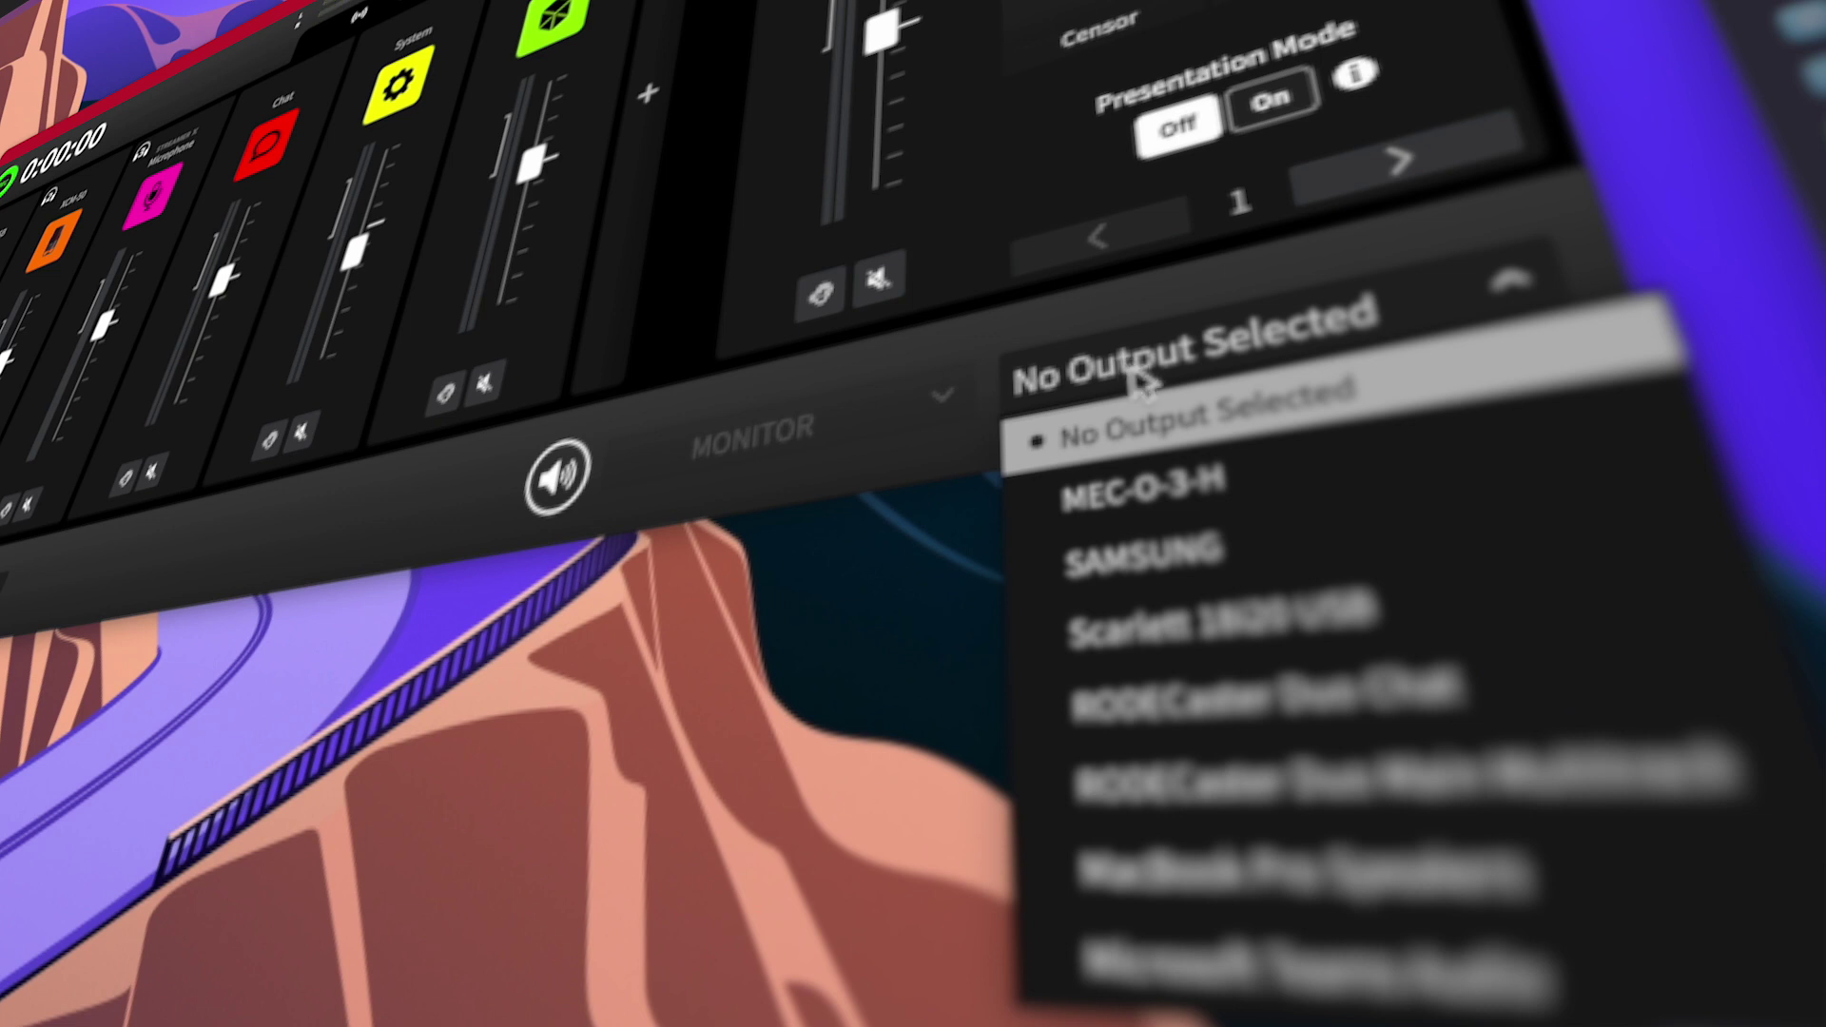
click(1230, 786)
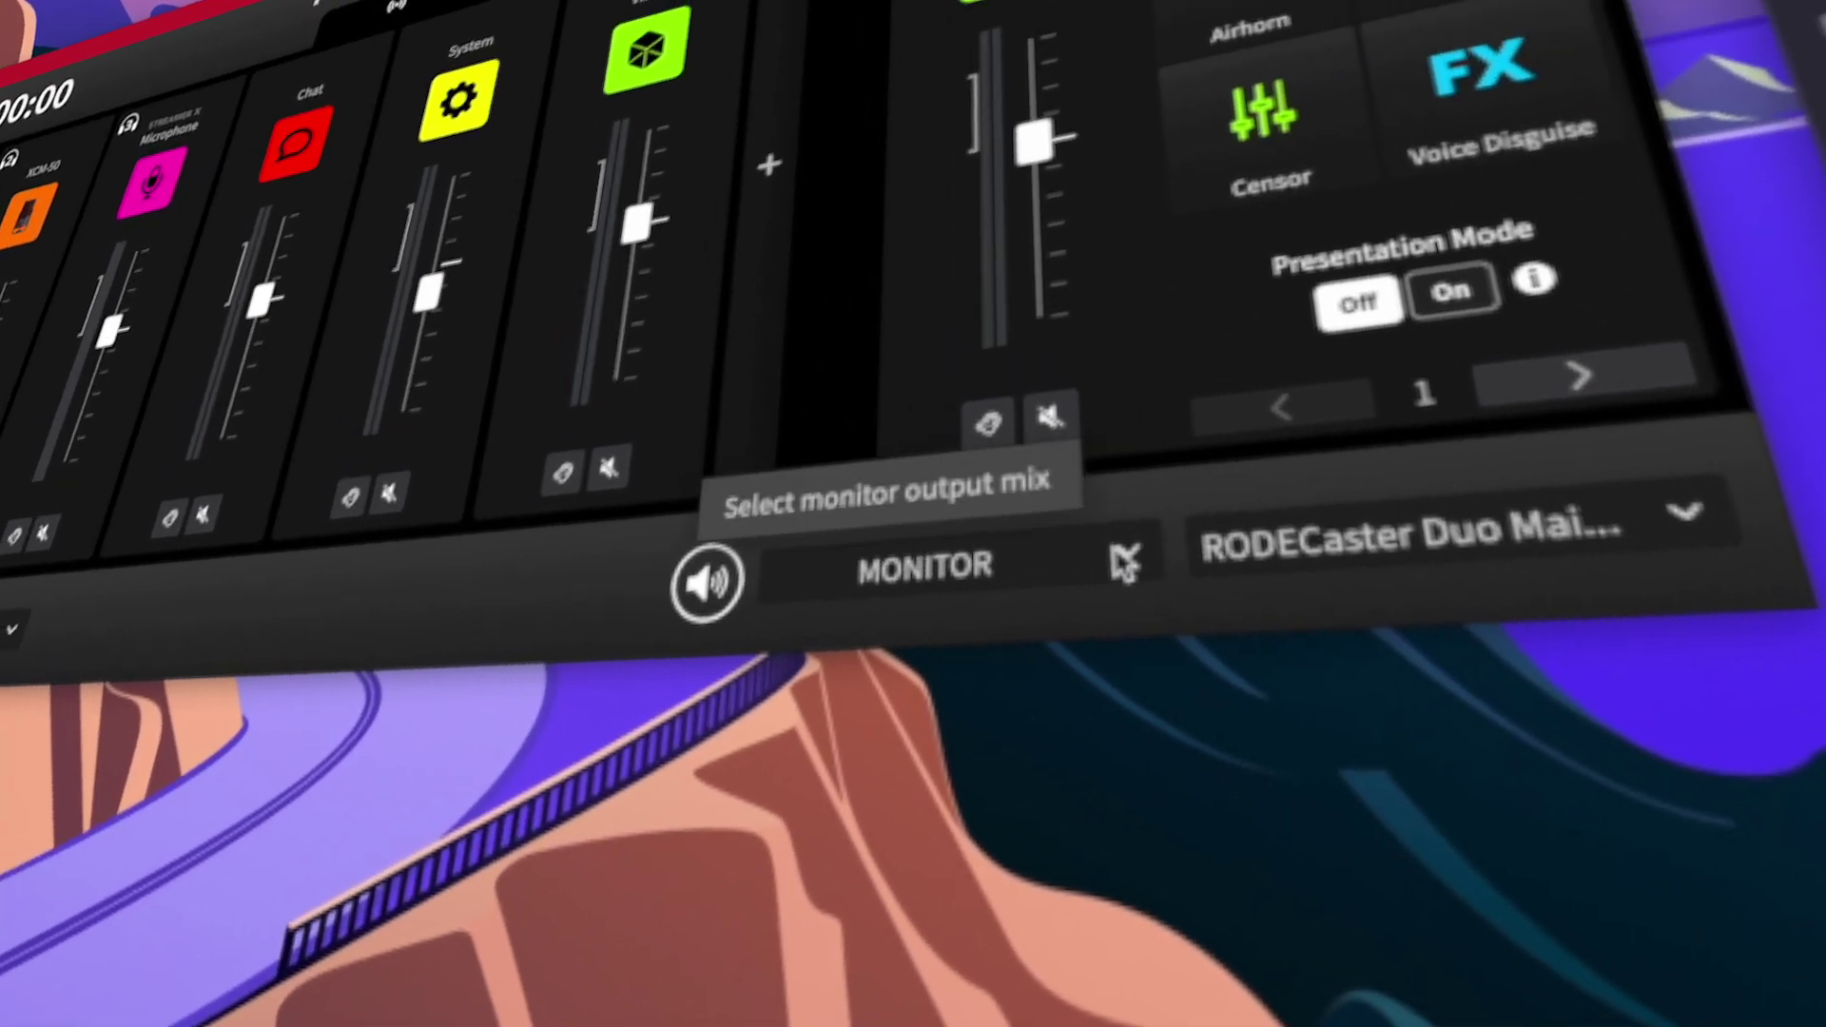
click(935, 409)
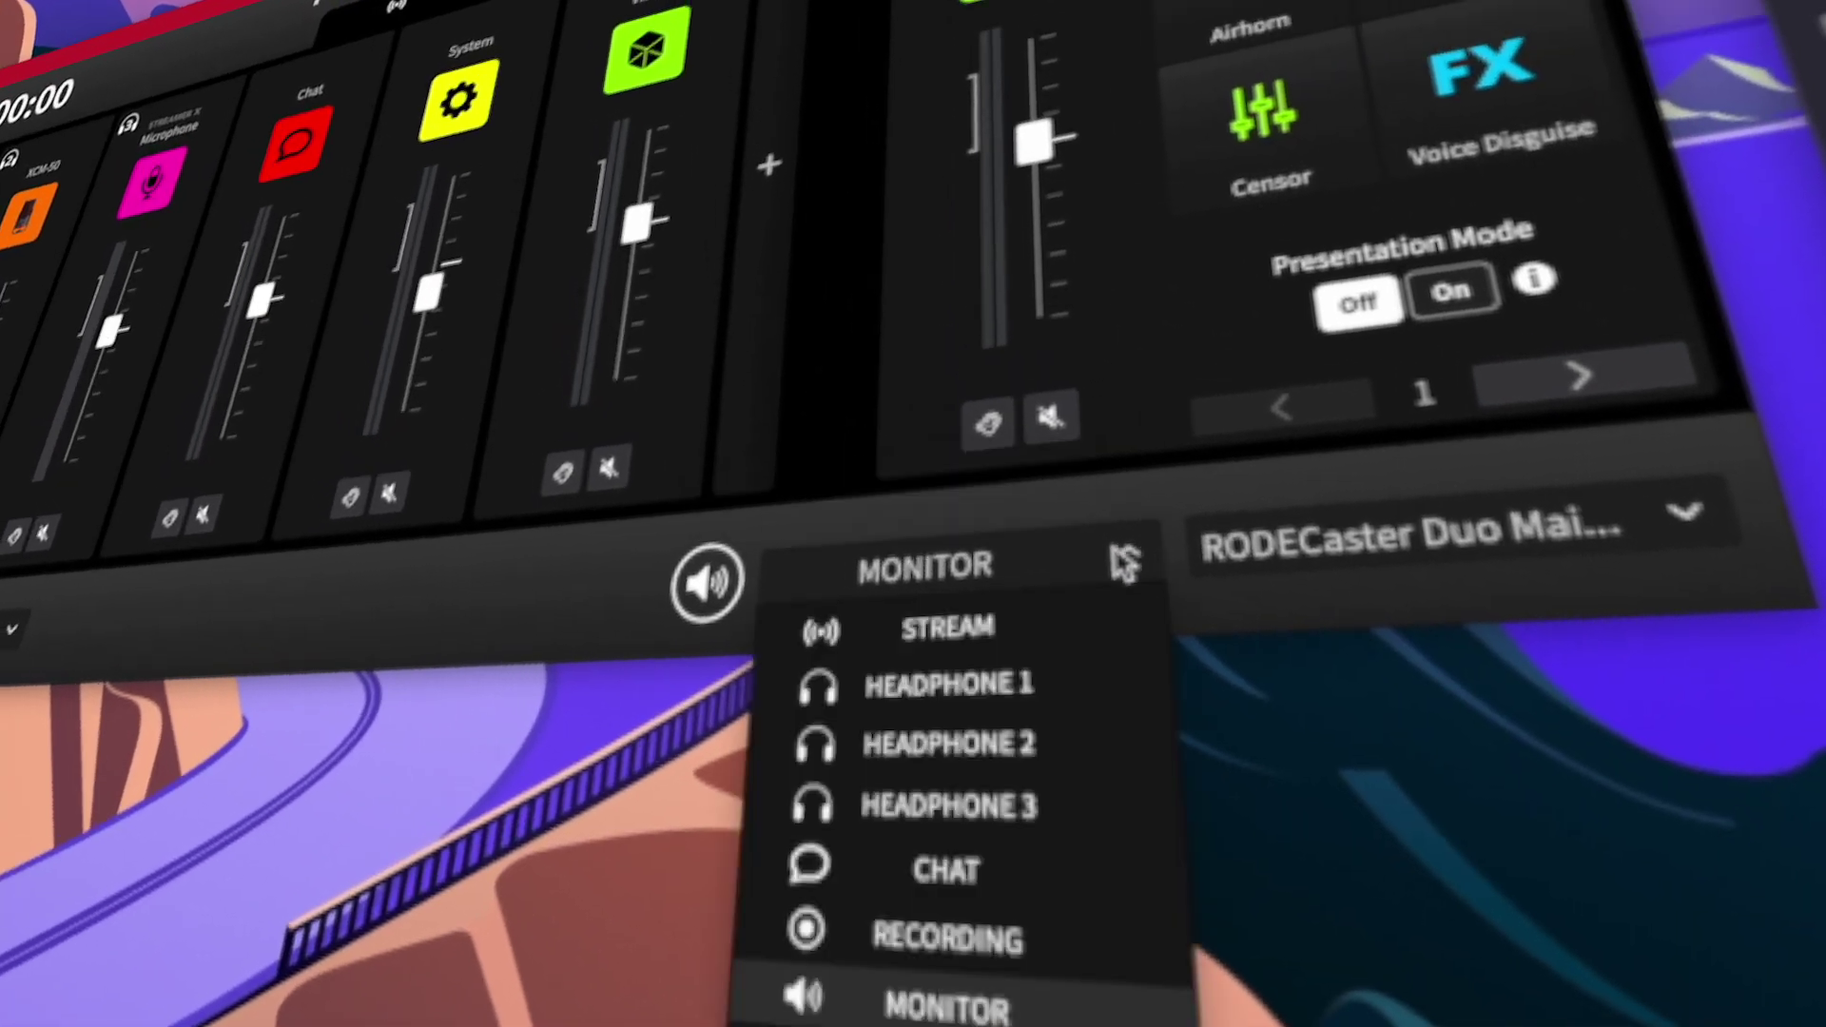
click(1063, 624)
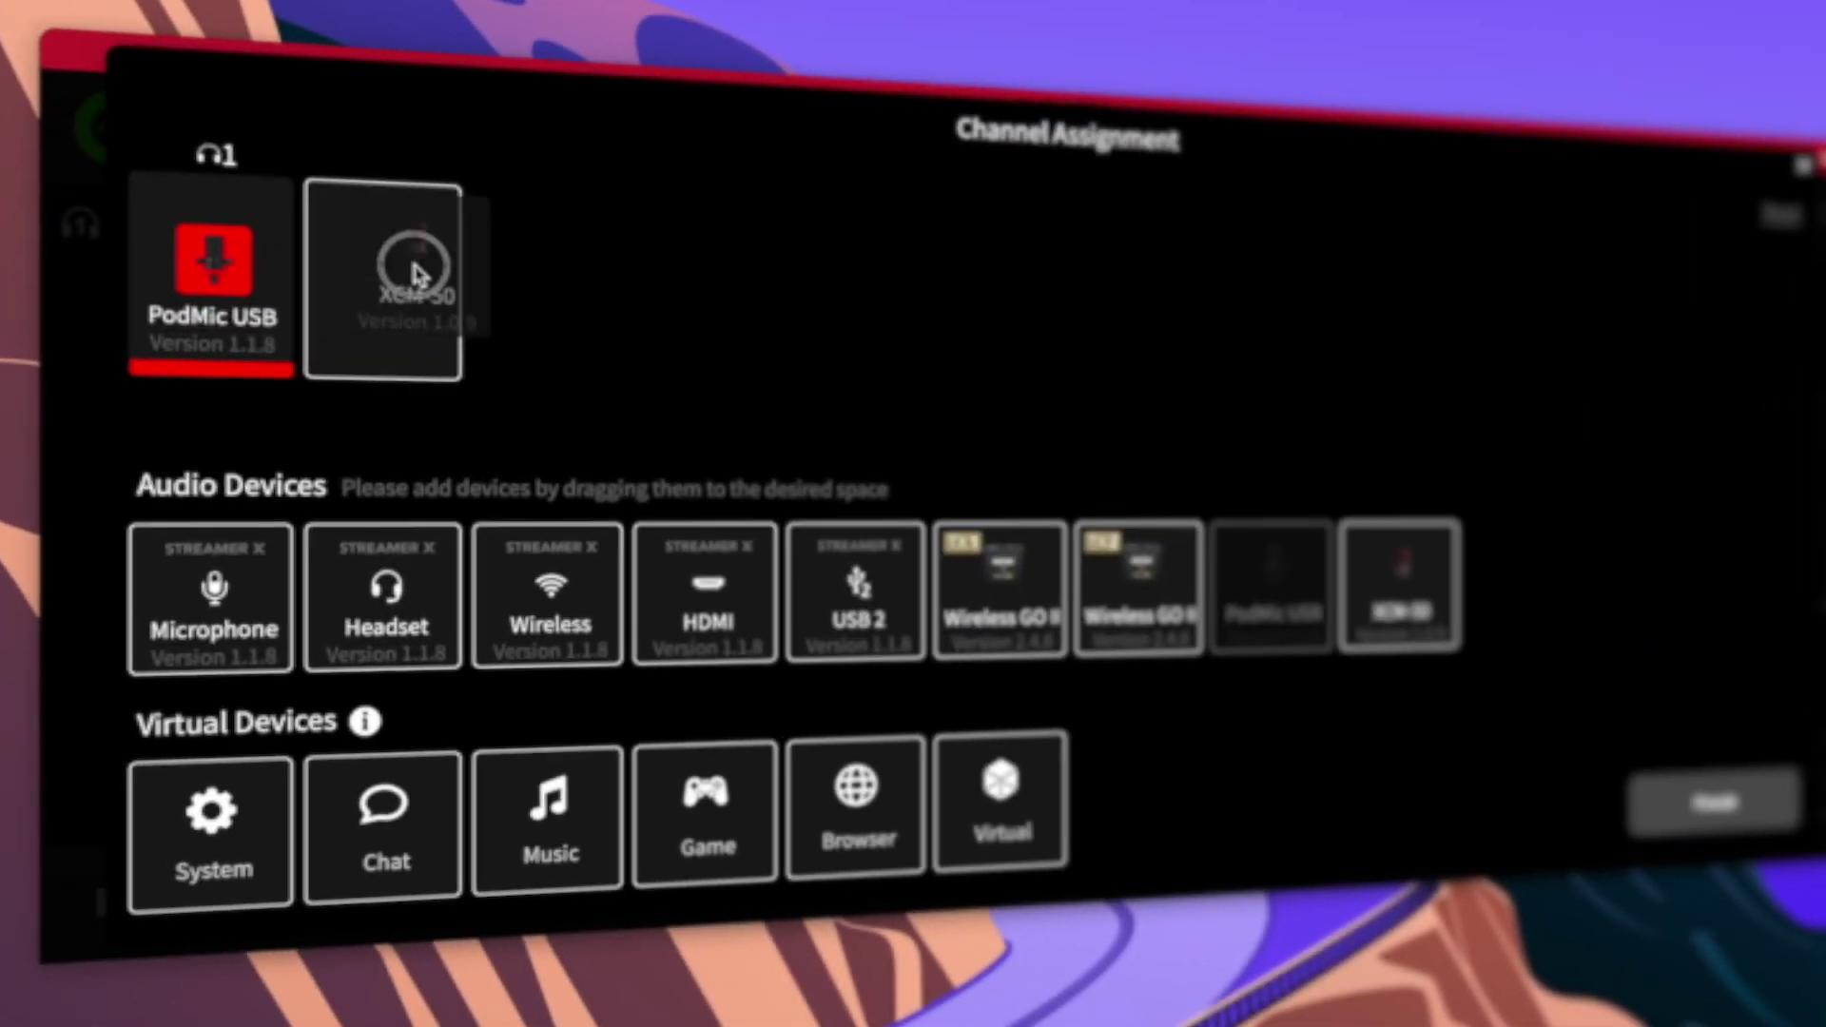
- Assign the XCM-50 and both Wireless GO II transmitters, TX1 and TX2, to mixer channels after the PodMic USB
drag(1543, 702, 383, 286)
drag(1057, 612, 559, 285)
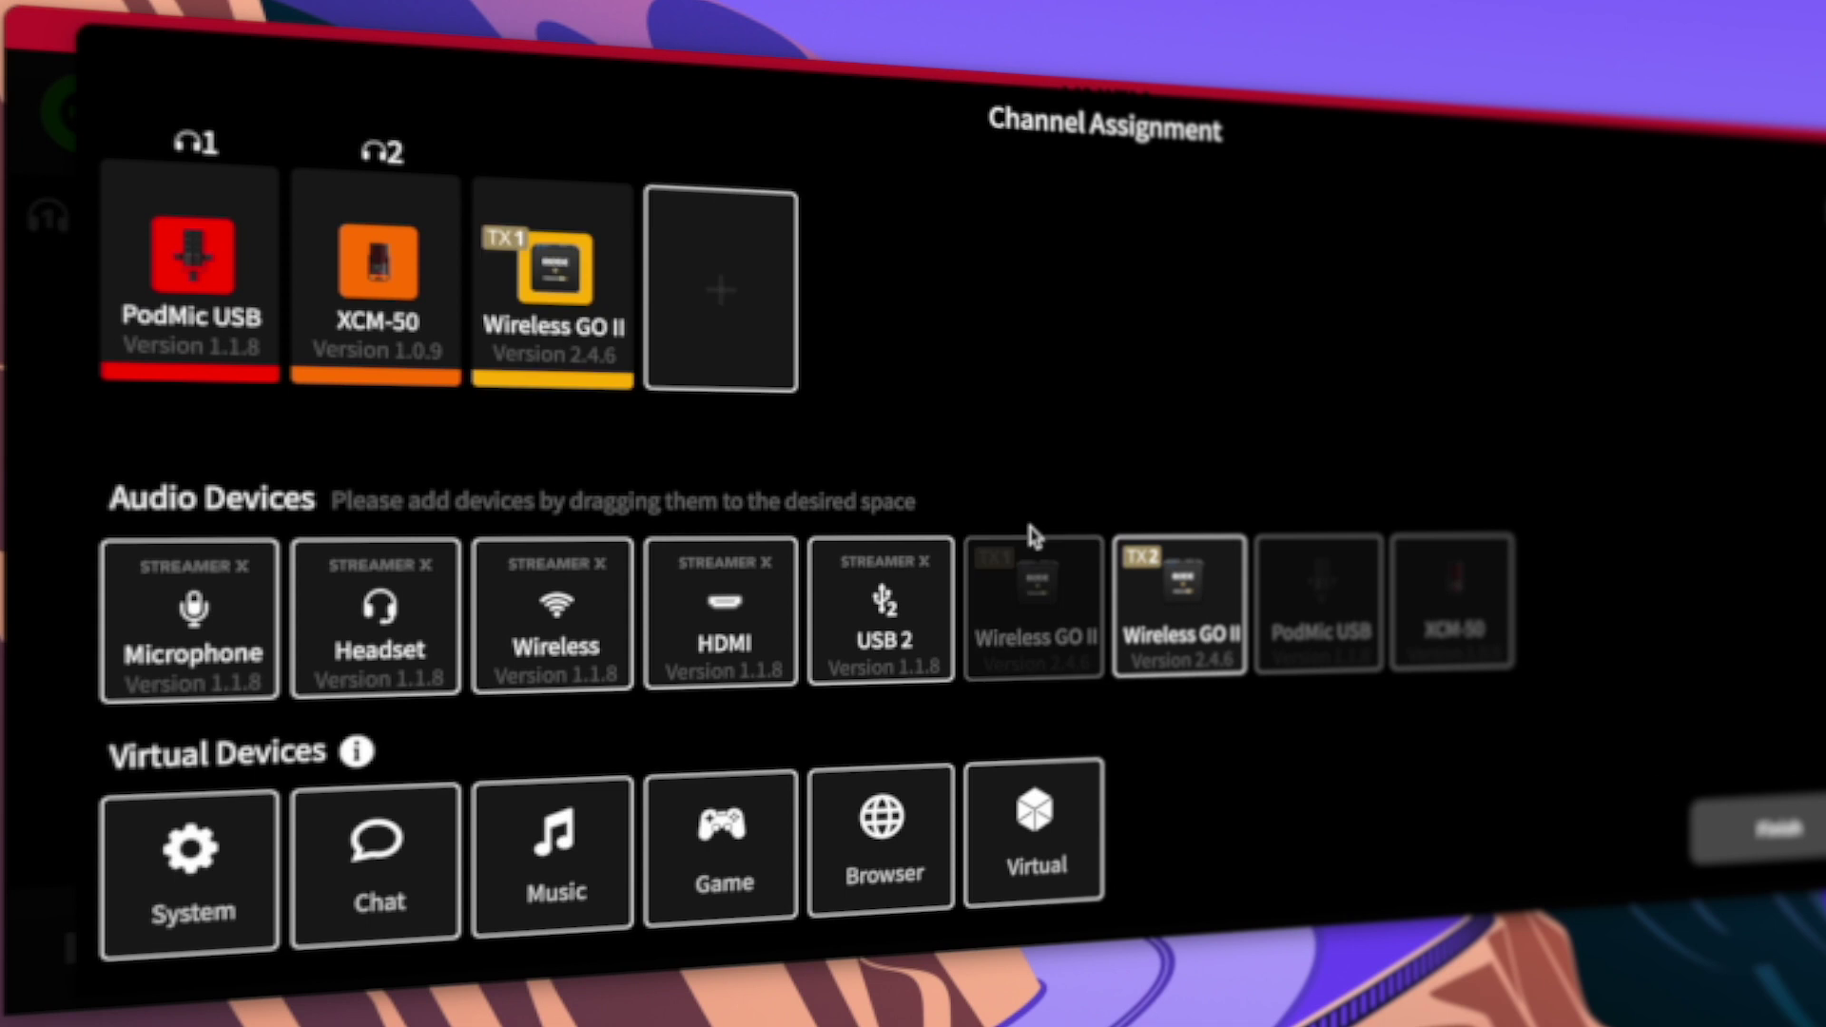
drag(1180, 612, 761, 356)
- Assign the System, Chat, Music, Game, Browser and Virtual devices to the next mixer channels in that order
drag(143, 856, 796, 285)
drag(359, 837, 906, 285)
drag(503, 837, 1046, 305)
drag(604, 837, 1170, 286)
drag(704, 826, 1336, 271)
drag(853, 818, 1465, 274)
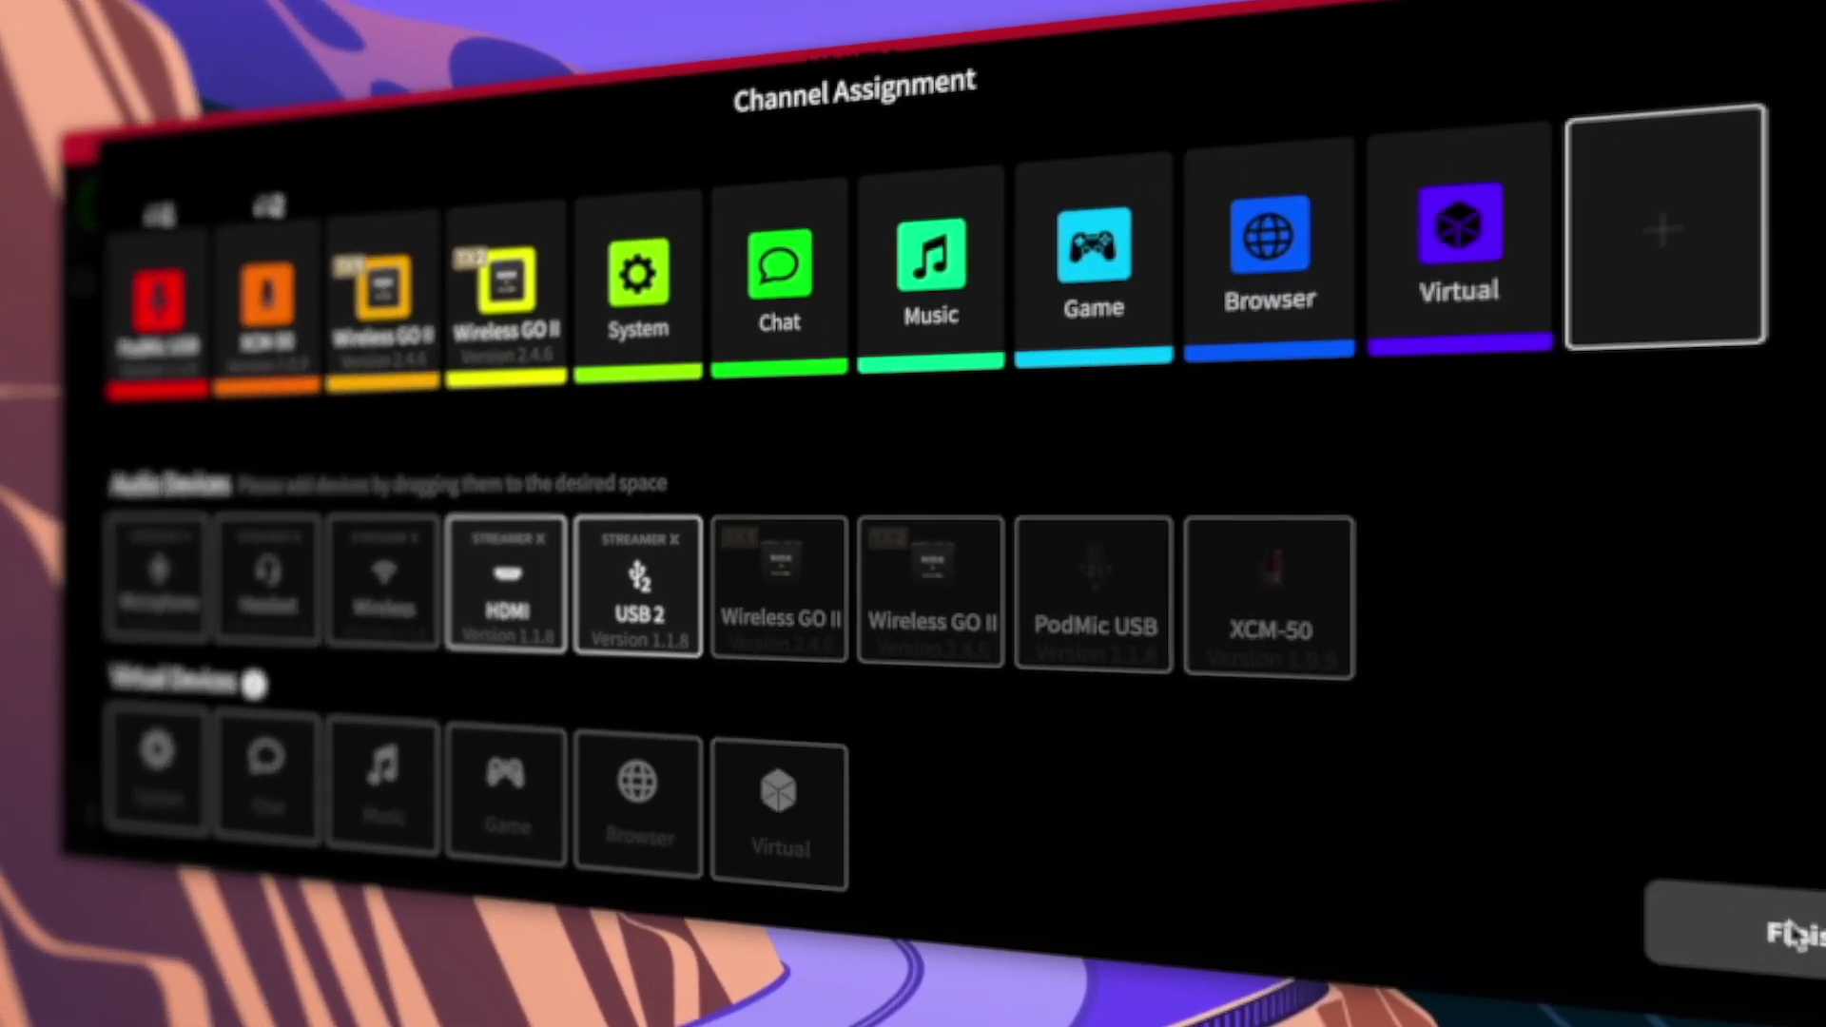